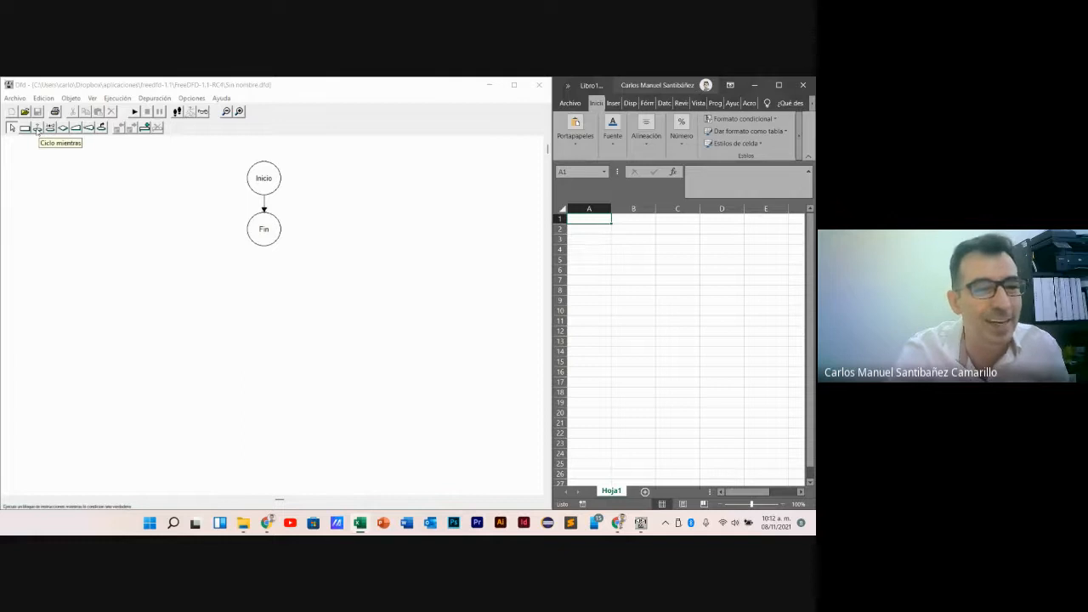
- Insert a while loop (Ciclo mientras) between the Inicio and Fin symbols of the flowchart
left_click(38, 130)
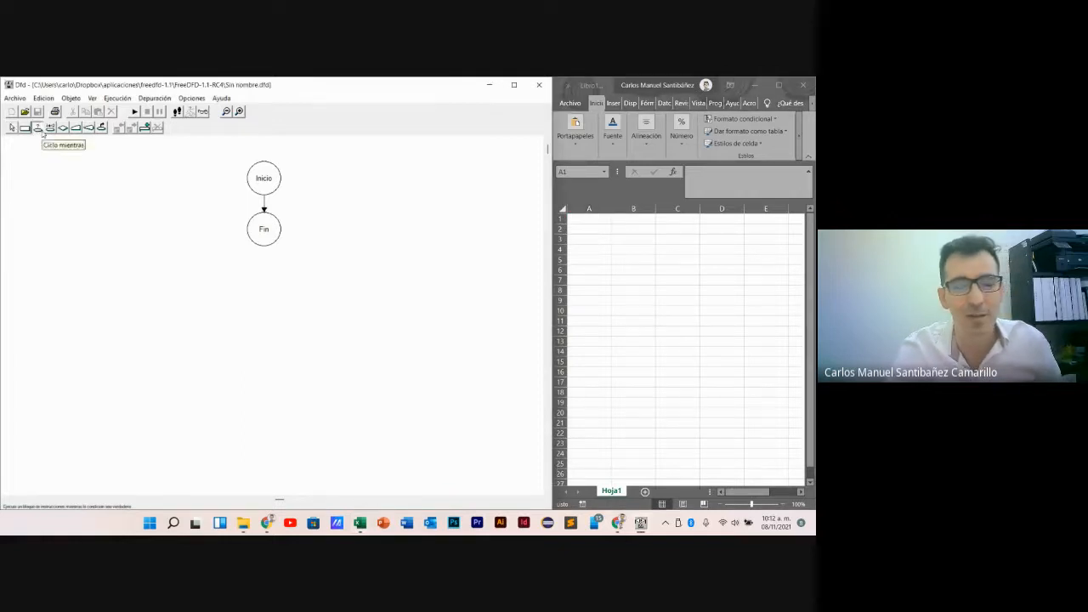
left_click(41, 130)
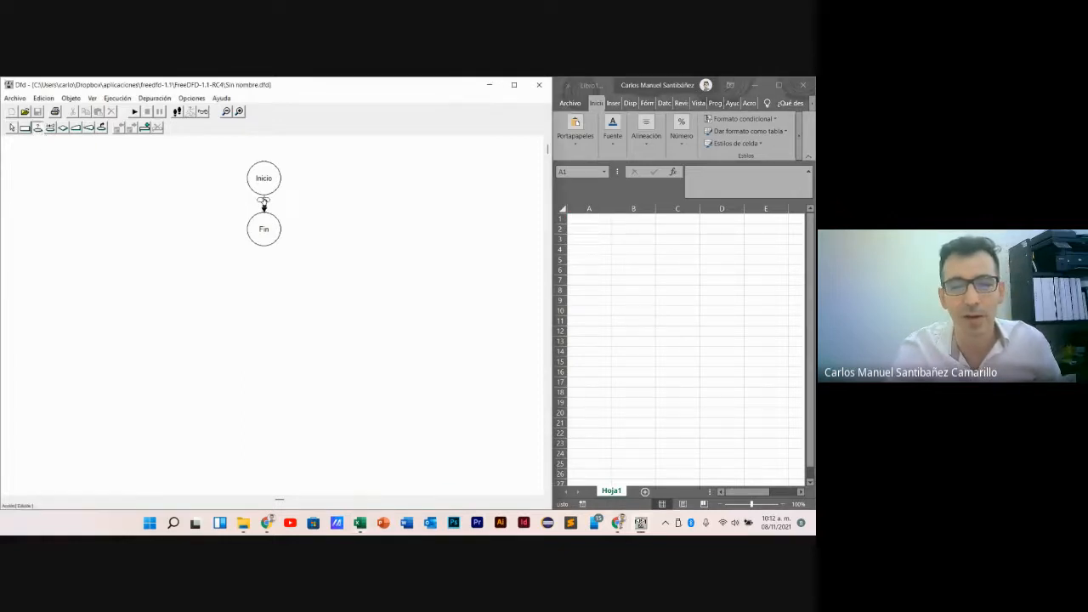
left_click(263, 200)
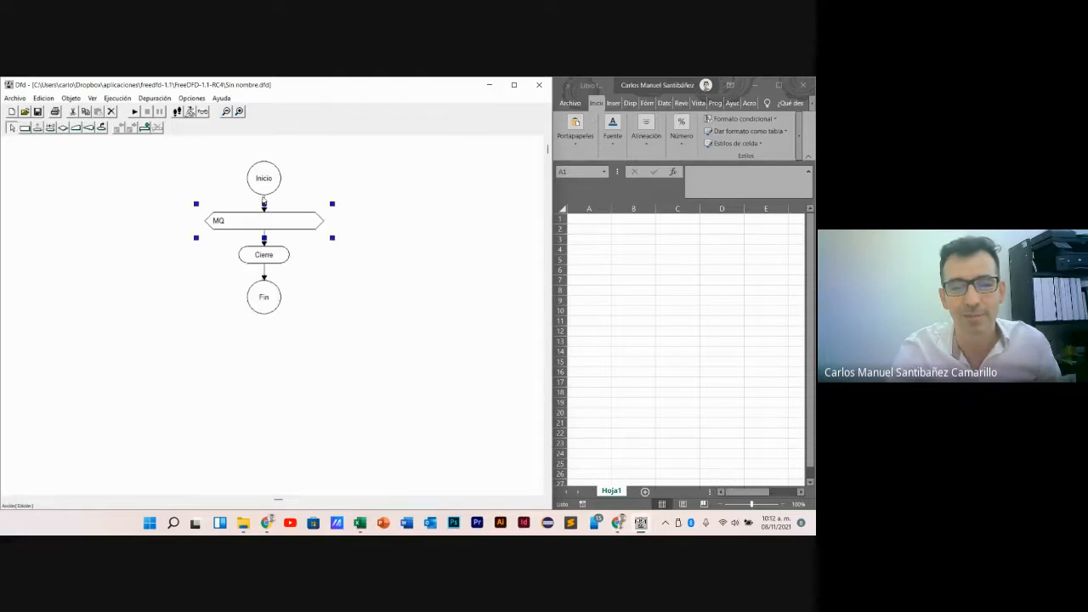
left_click(237, 223)
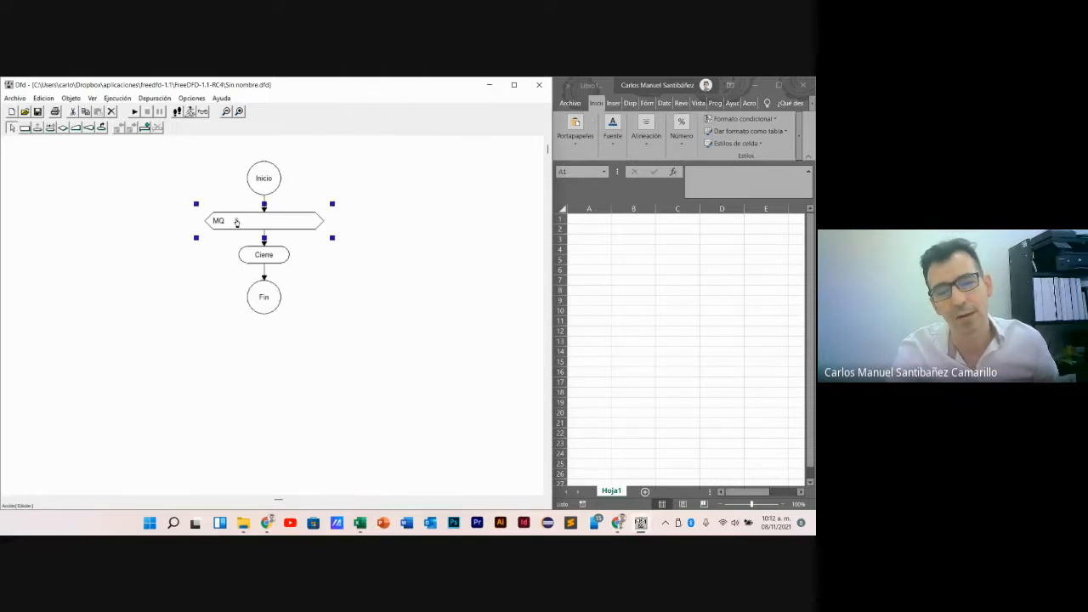
left_click(265, 255)
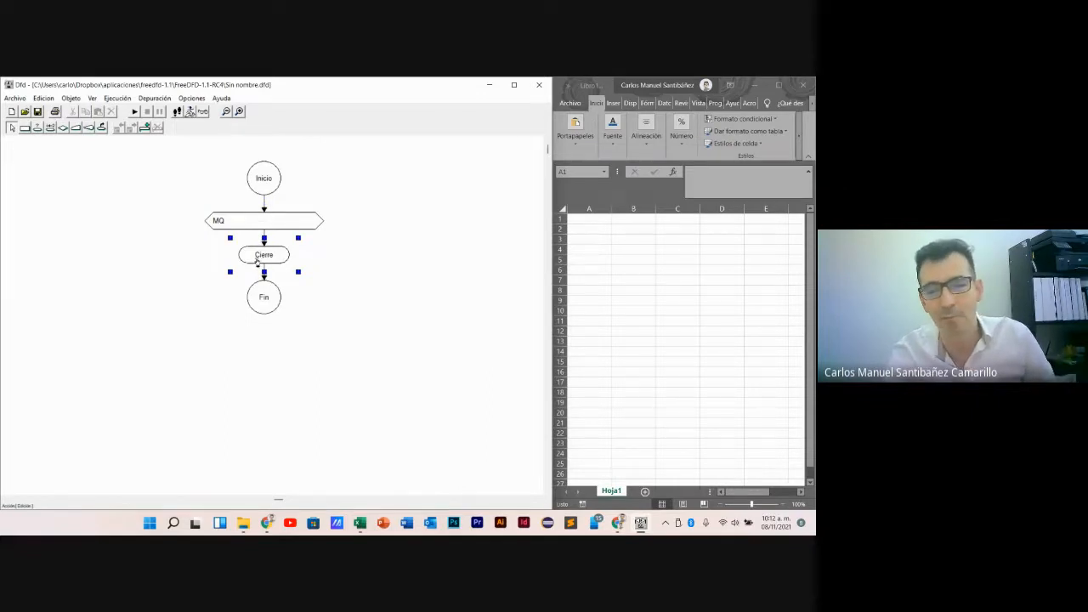
left_click(360, 312)
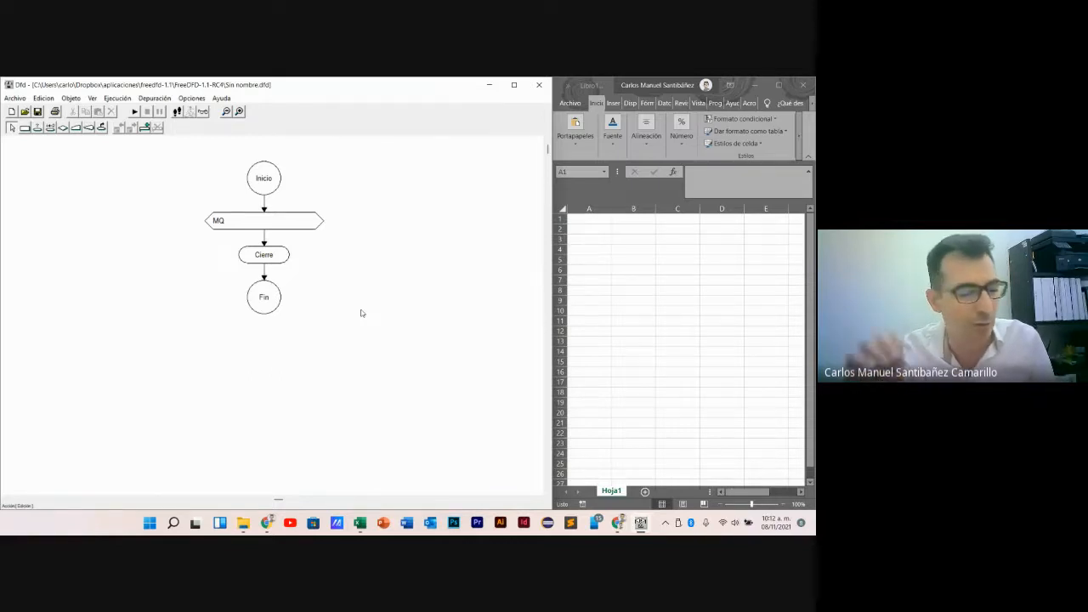
- Switch to Excel and enter the label "Datos:" in cell A3
left_click(589, 223)
left_click(589, 242)
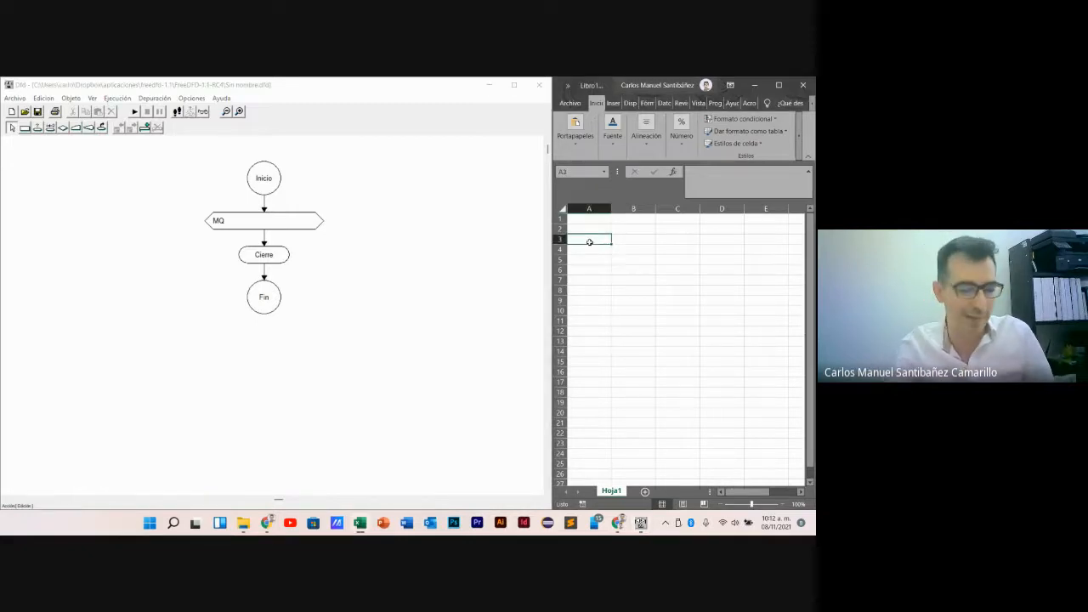
type("DATOS")
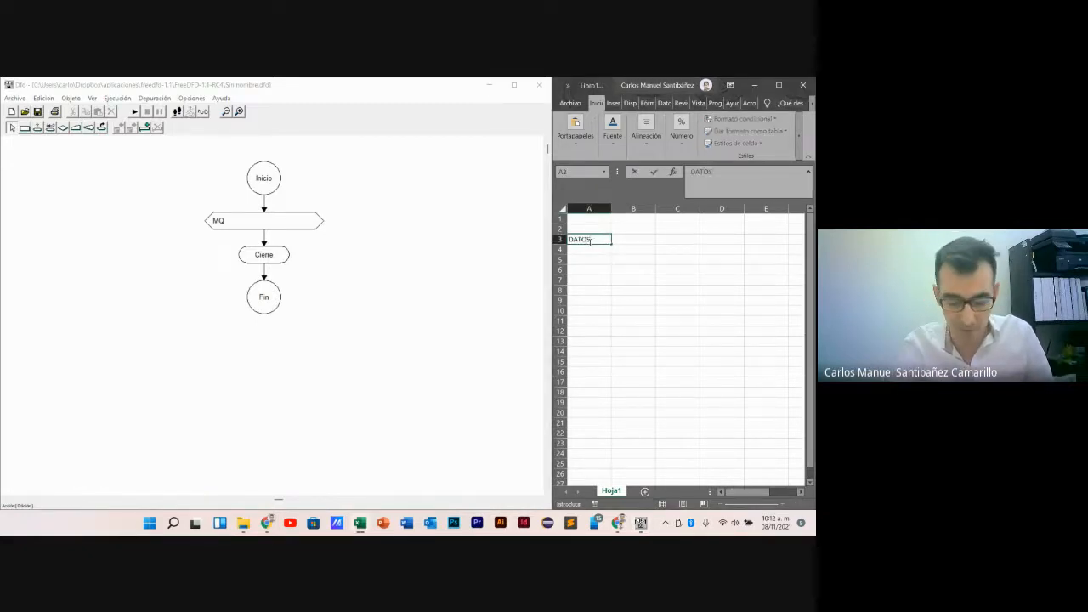
key("BackSpace")
key("BackSpace")
key("BackSpace")
key("BackSpace")
key("BackSpace")
type("Dat")
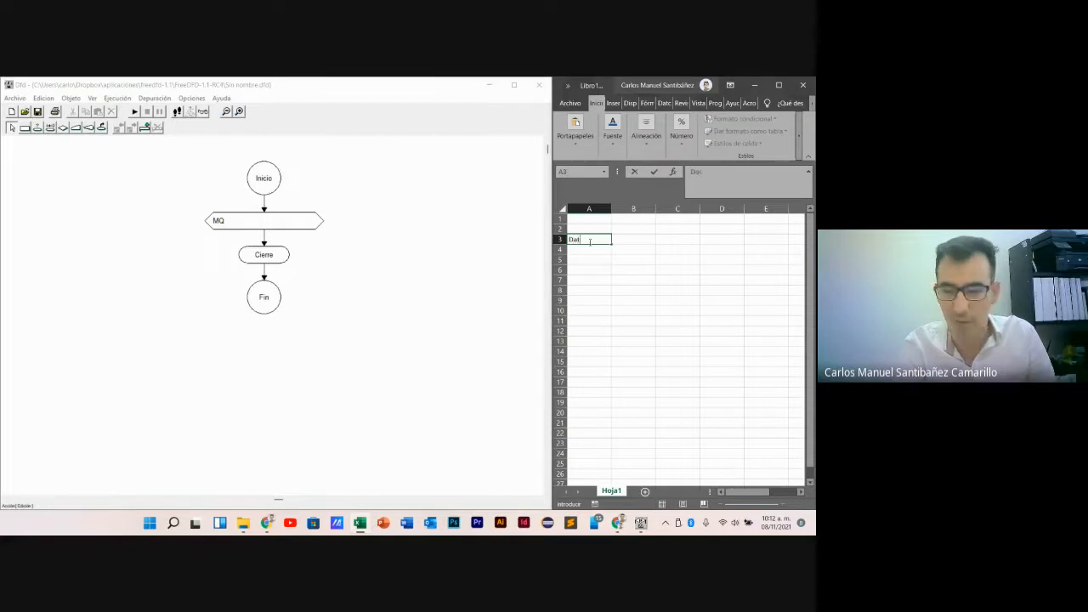
key("BackSpace")
type("tos:")
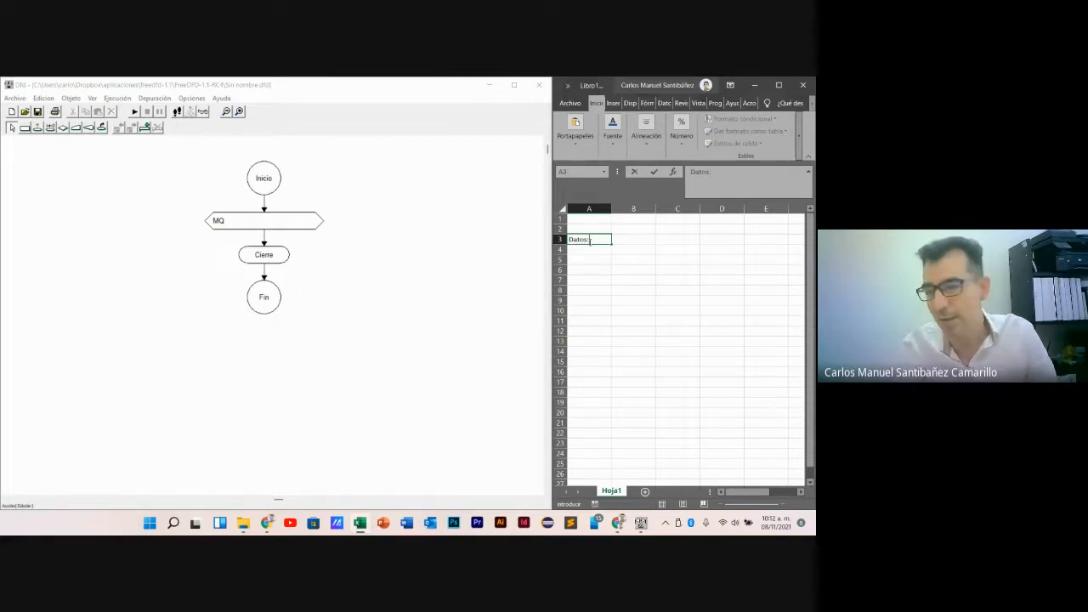
key("Tab")
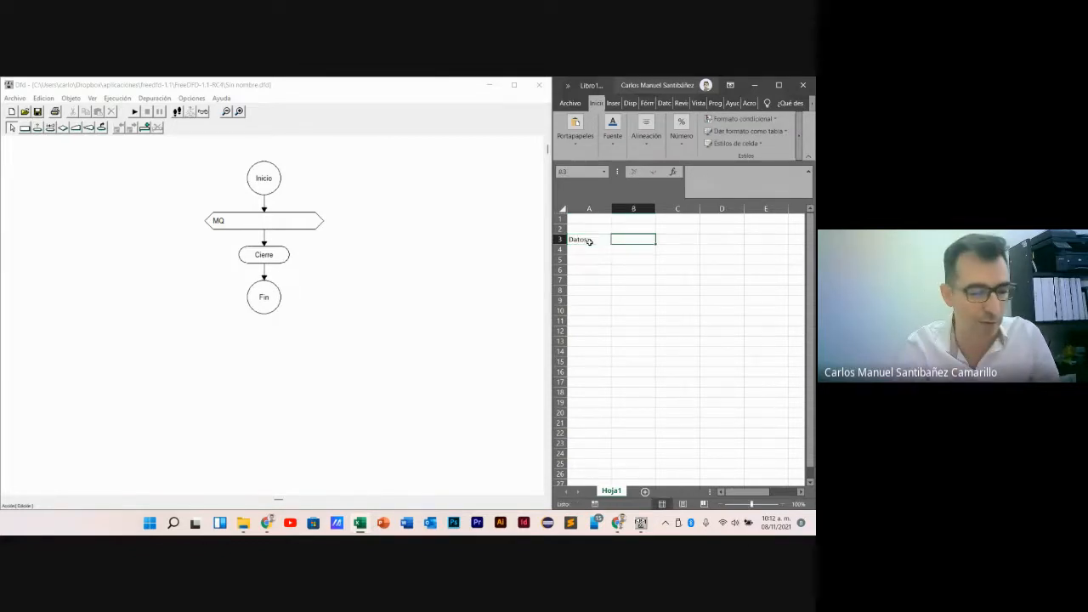
- Enter "GASTO1," in cell B3 and "GASTO2," in cell C3
type("GASTO")
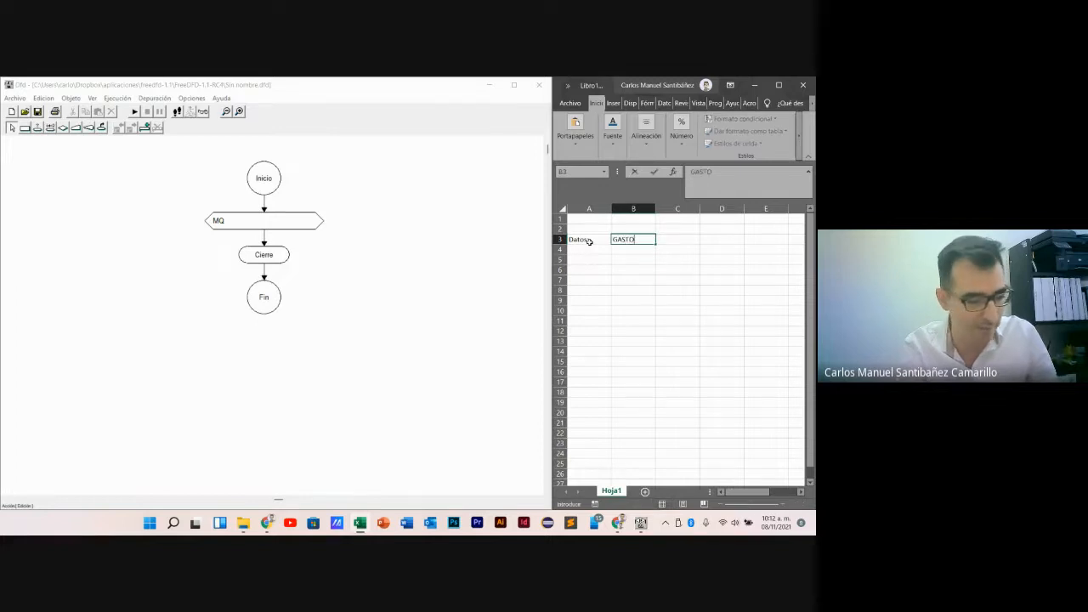
type("1,")
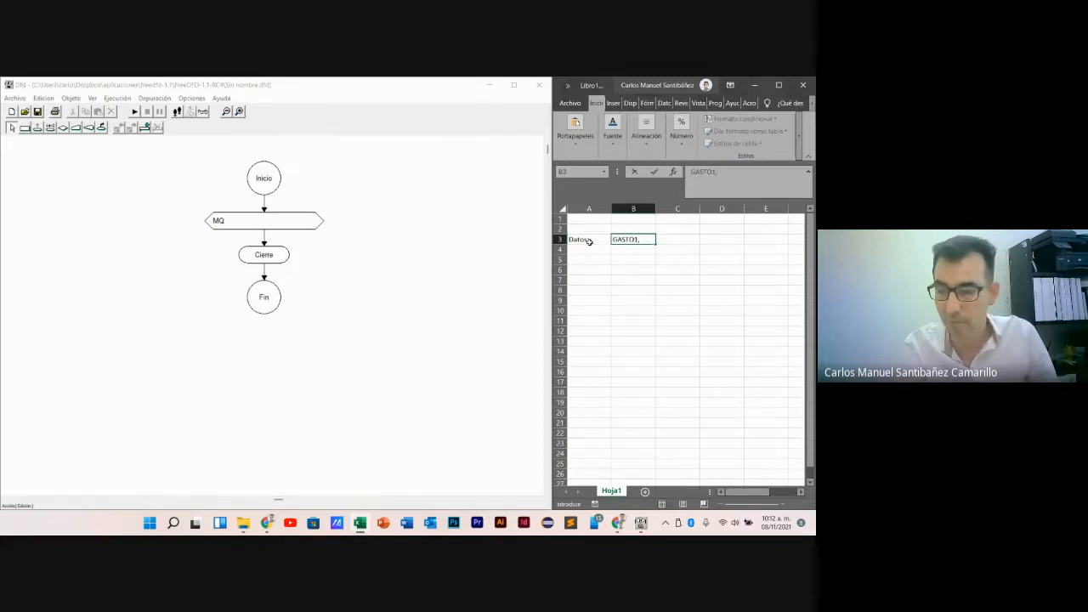
key("Tab")
type("GASTO2,")
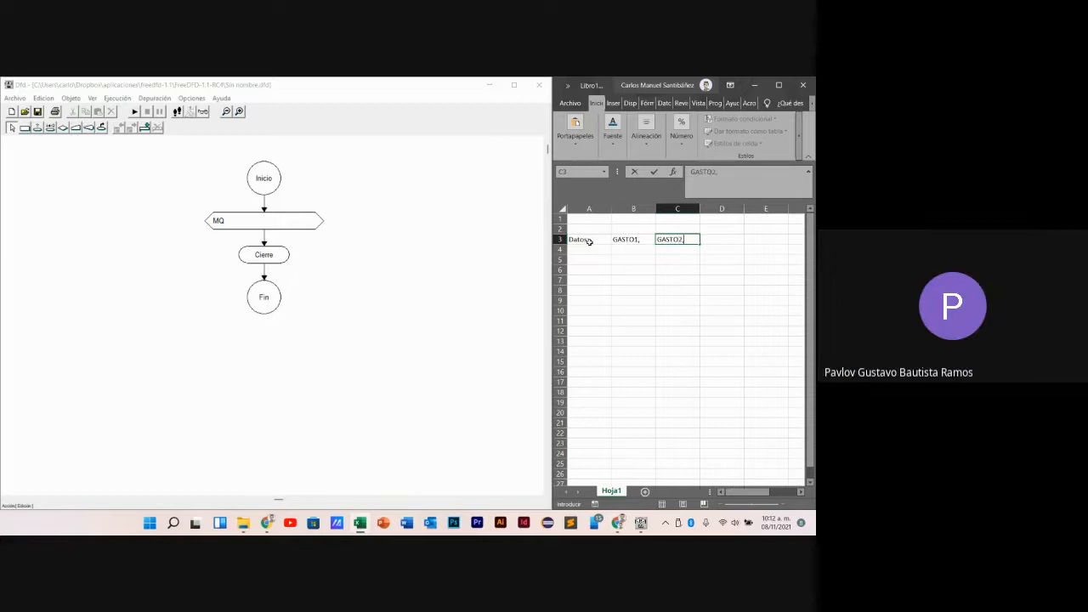
key("Tab")
- Complete the data row with "..." in cell D3 and the end marker -1 in cell E3
type("=")
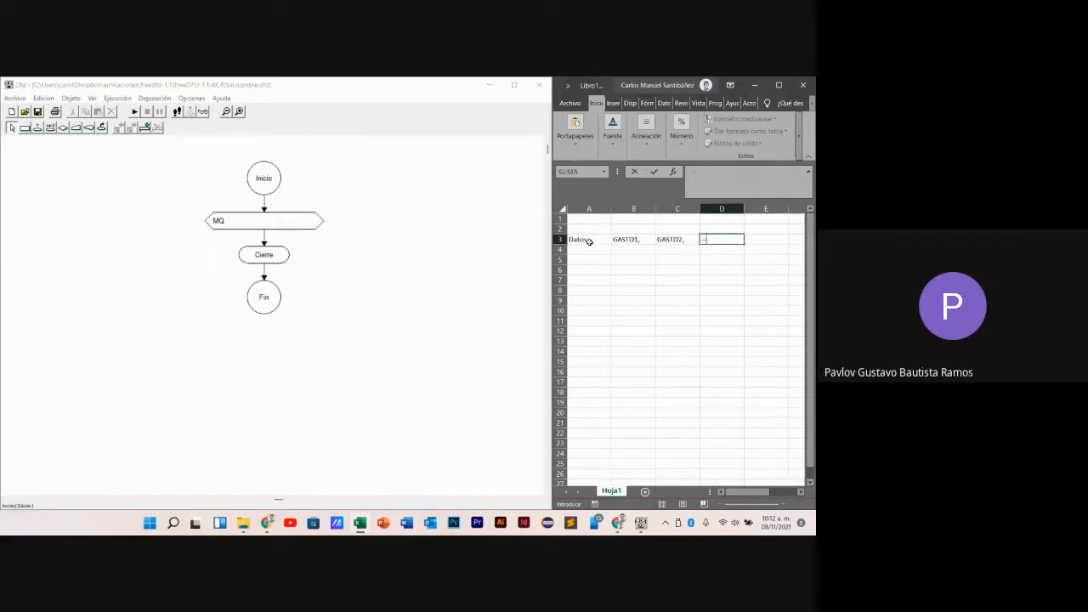
key("BackSpace")
type("...")
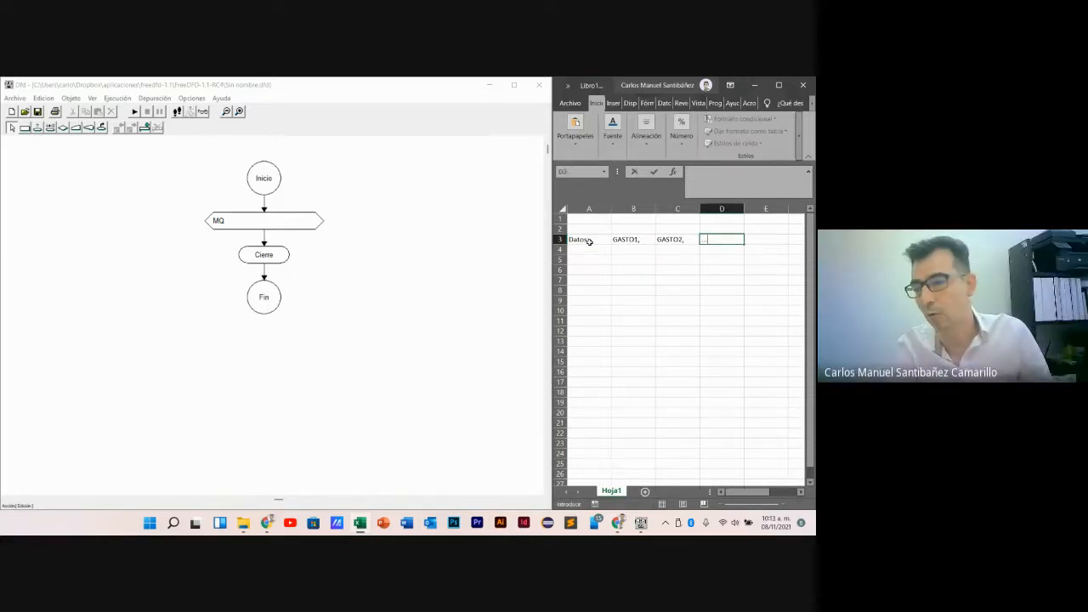
key("Tab")
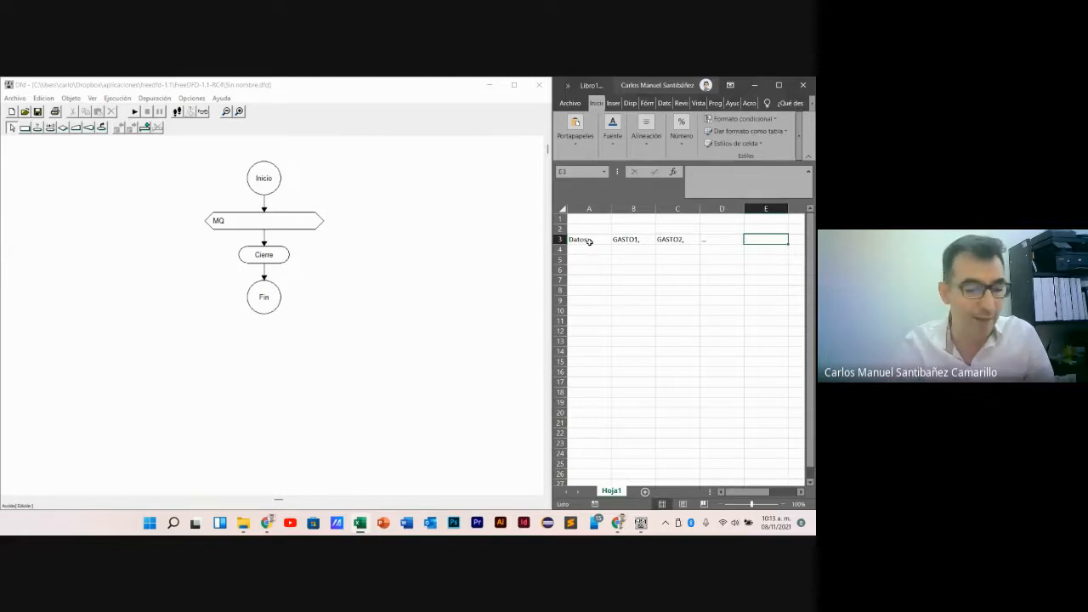
type("-1")
key("Return")
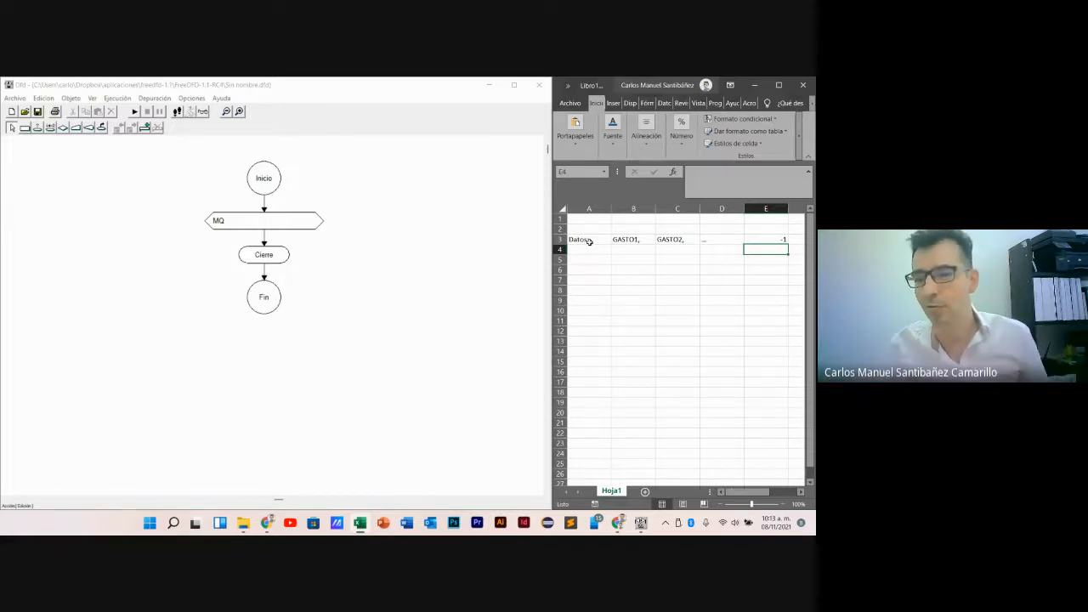
key("Left")
key("Left")
key("Left")
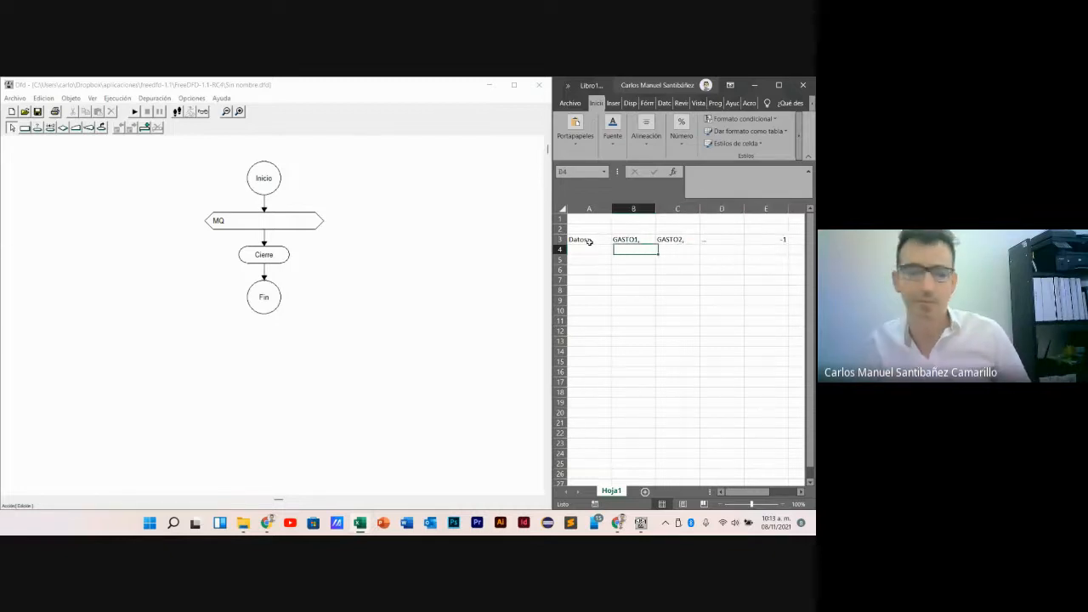
key("Left")
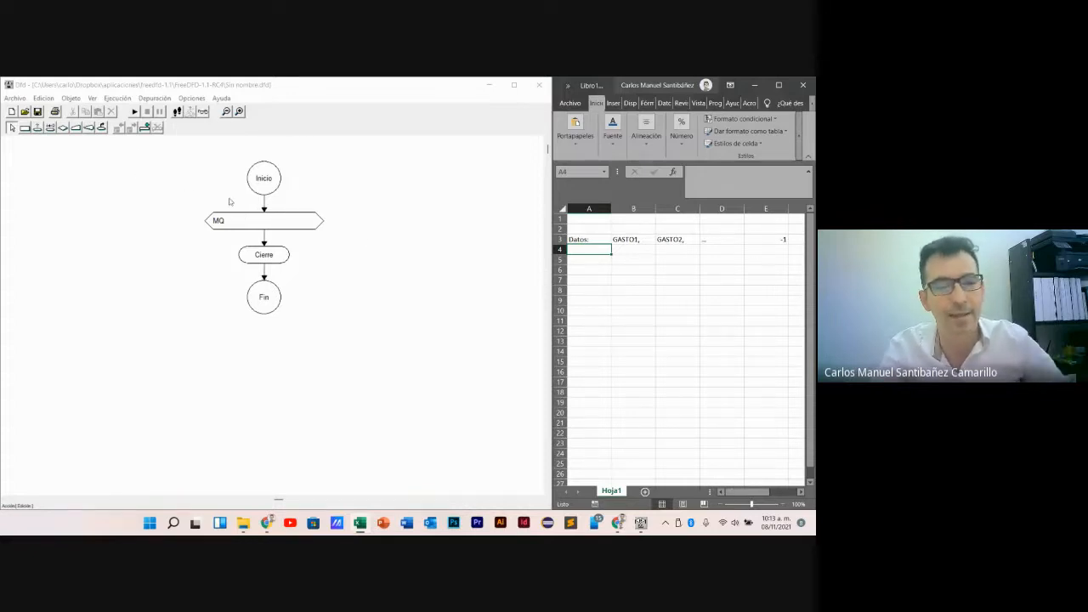
- Switch back to Dfd and set the while loop's condition to GASTO>0
left_click(258, 224)
double_click(274, 223)
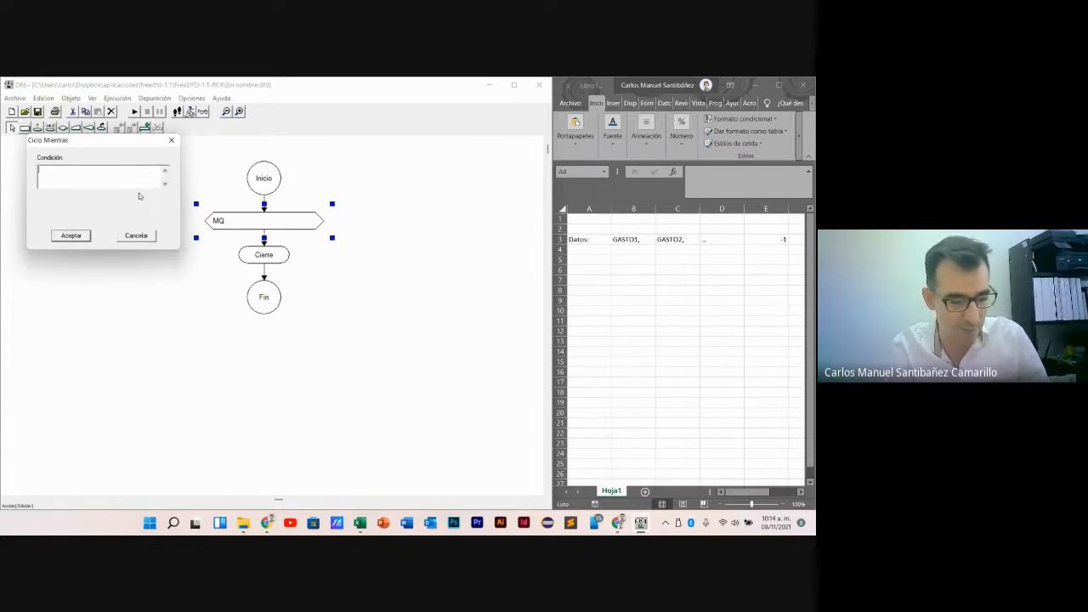
type("g")
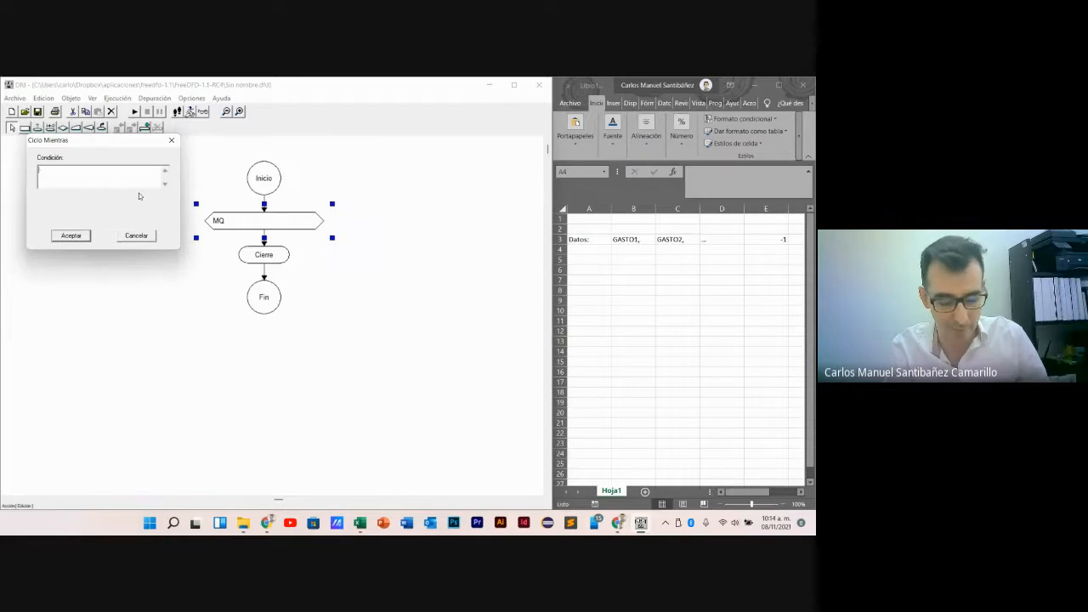
key("BackSpace")
type("GASTO")
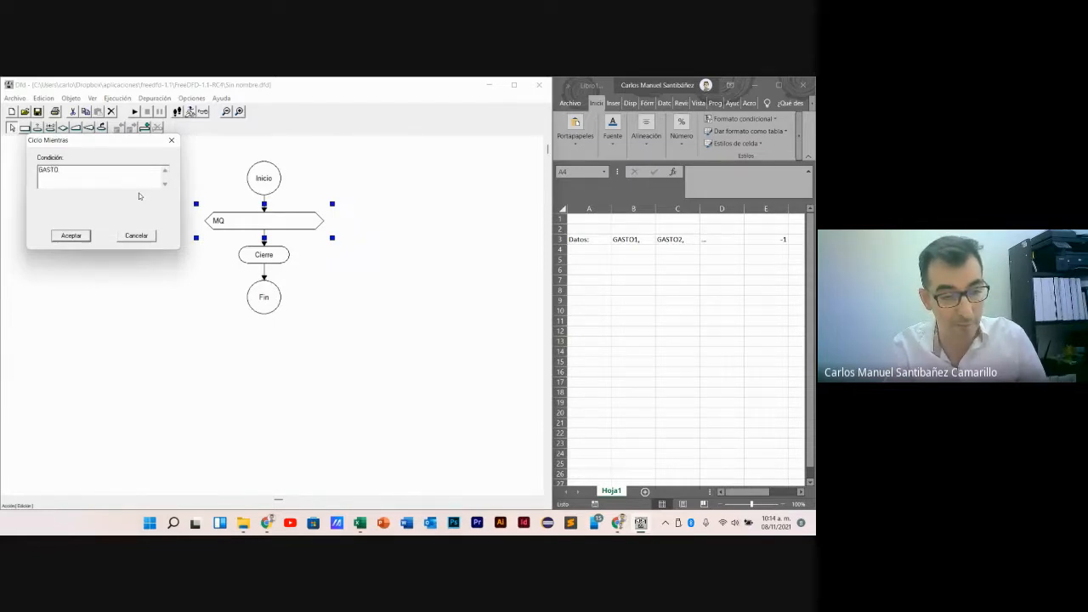
type(">0")
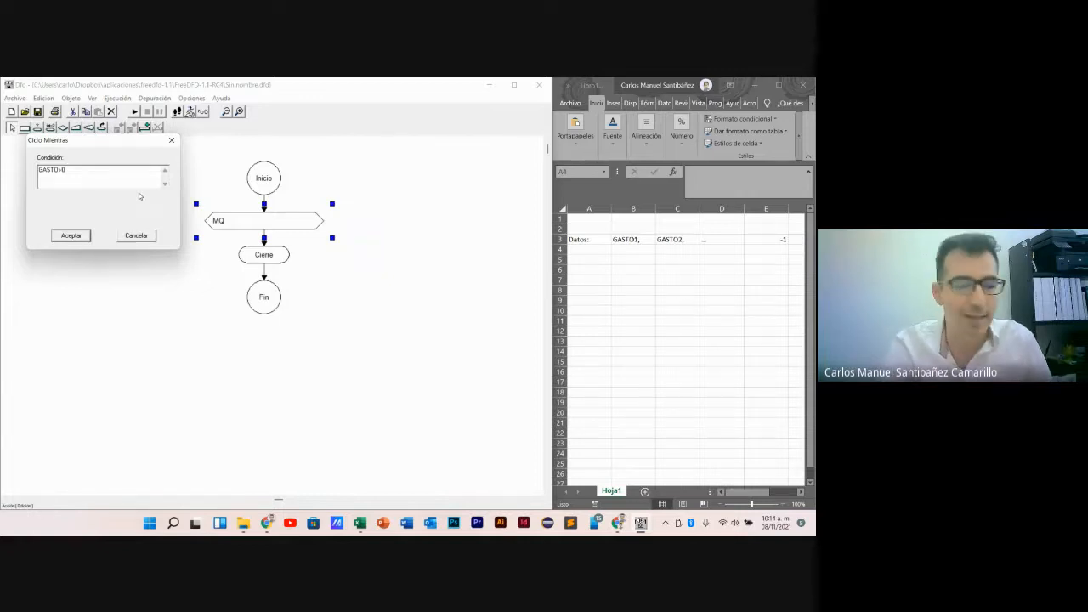
left_click(70, 235)
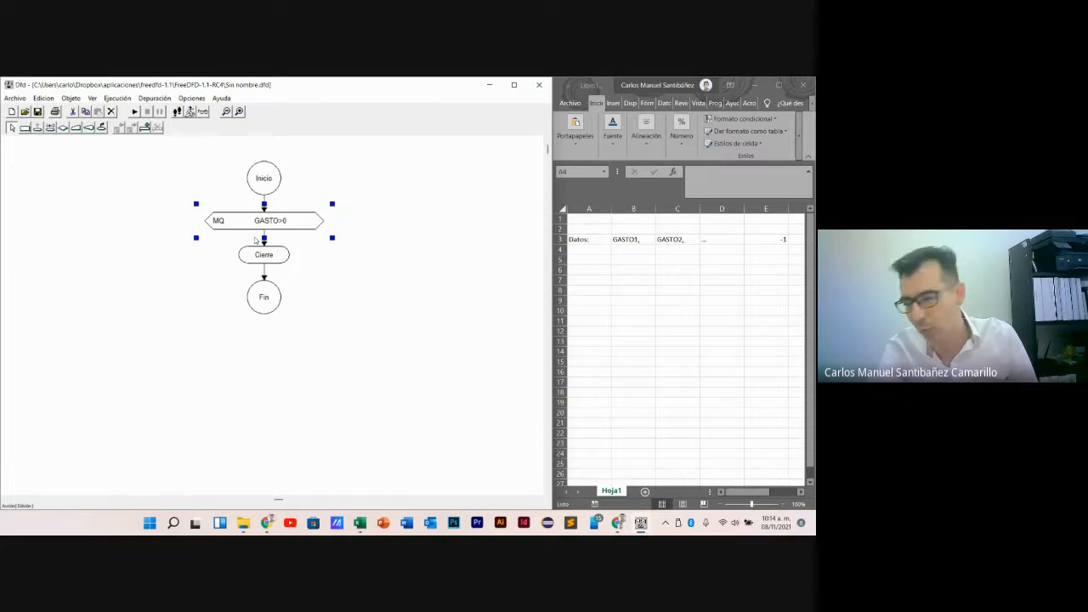
left_click(344, 325)
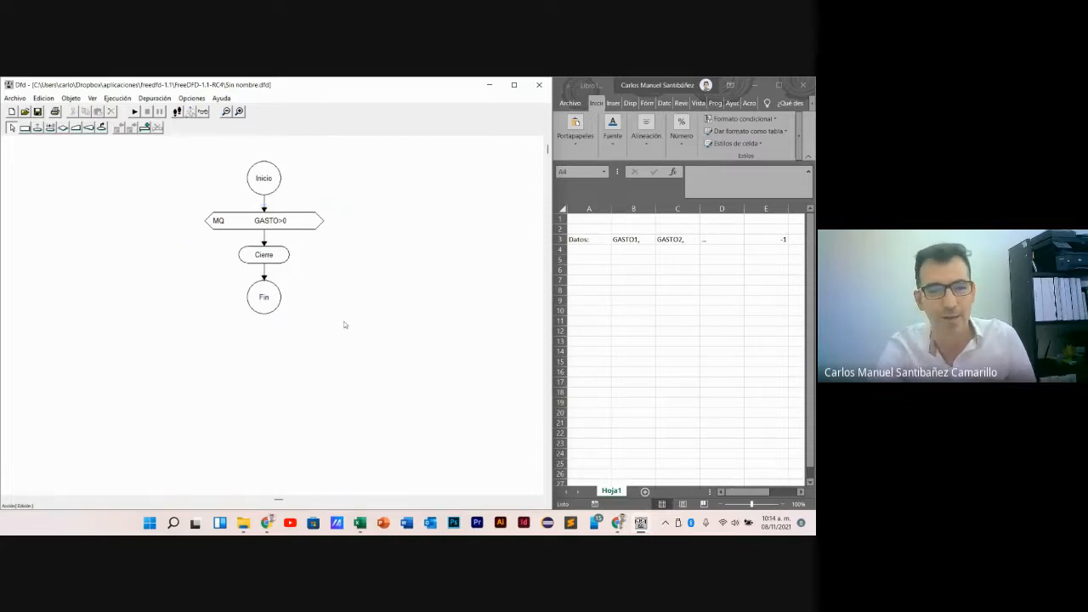
- Insert a read symbol (Lectura) between Inicio and the while loop that reads the variable GASTO
left_click(75, 128)
left_click(264, 206)
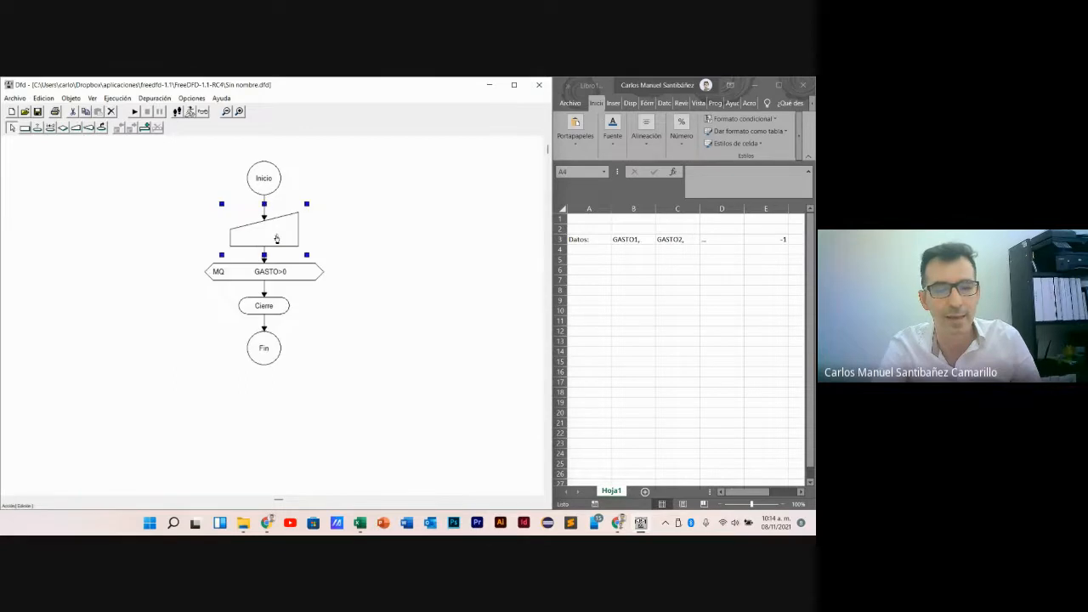
type("GASTO")
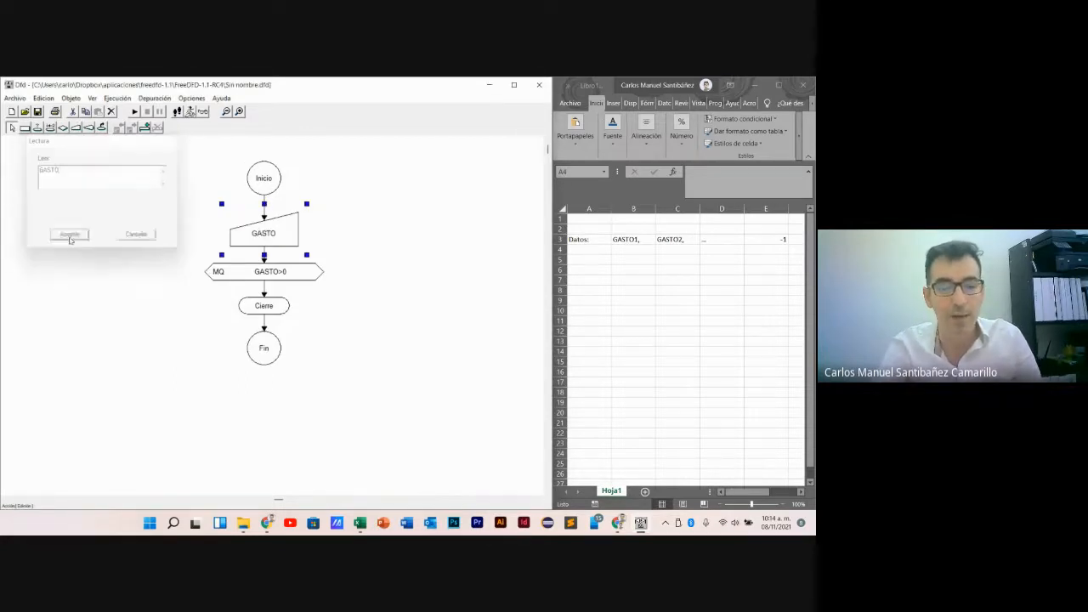
left_click(69, 235)
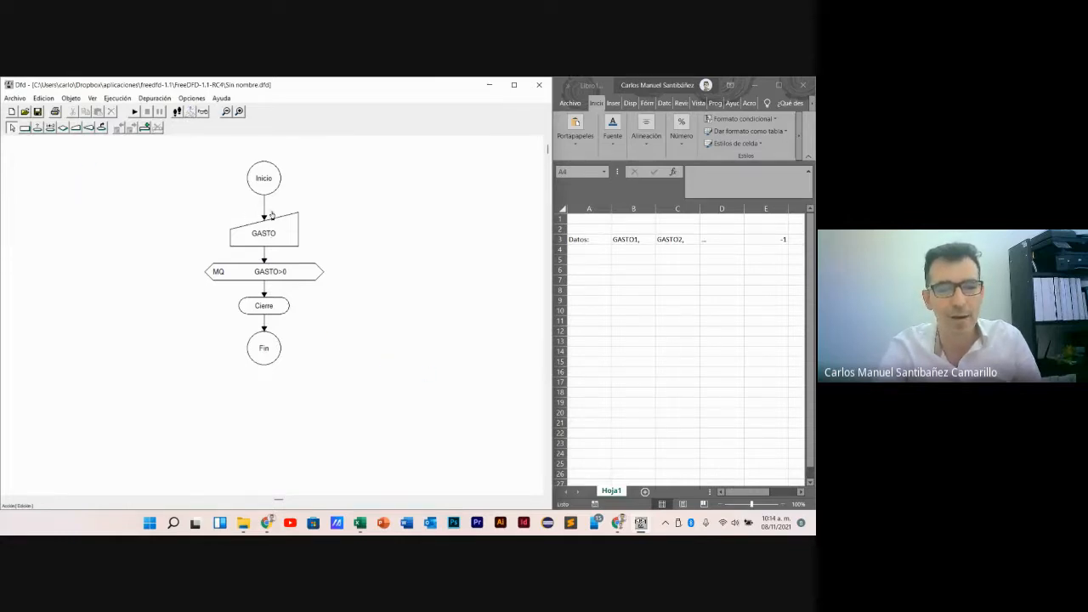
- Insert an assignment symbol between Inicio and the GASTO read that sets SUMGAST to 0
left_click(25, 127)
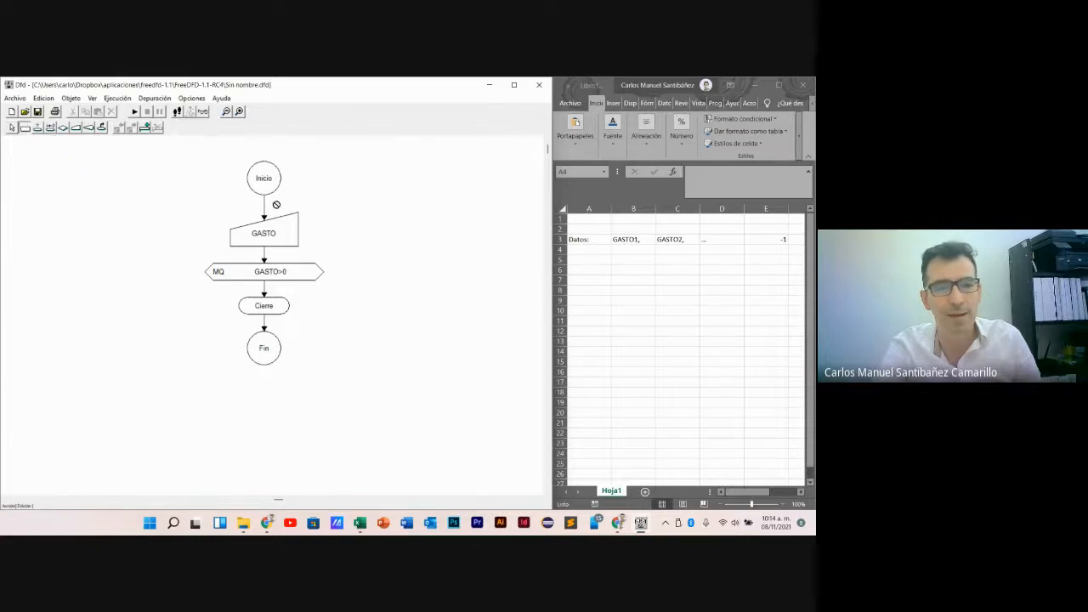
left_click(258, 205)
double_click(289, 223)
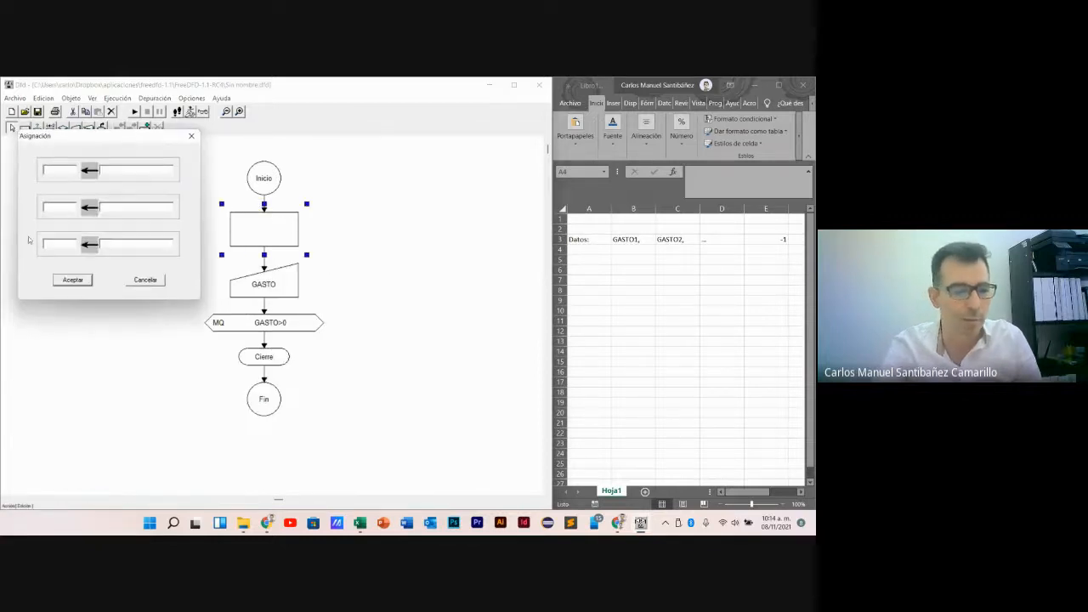
type("SUMGAST")
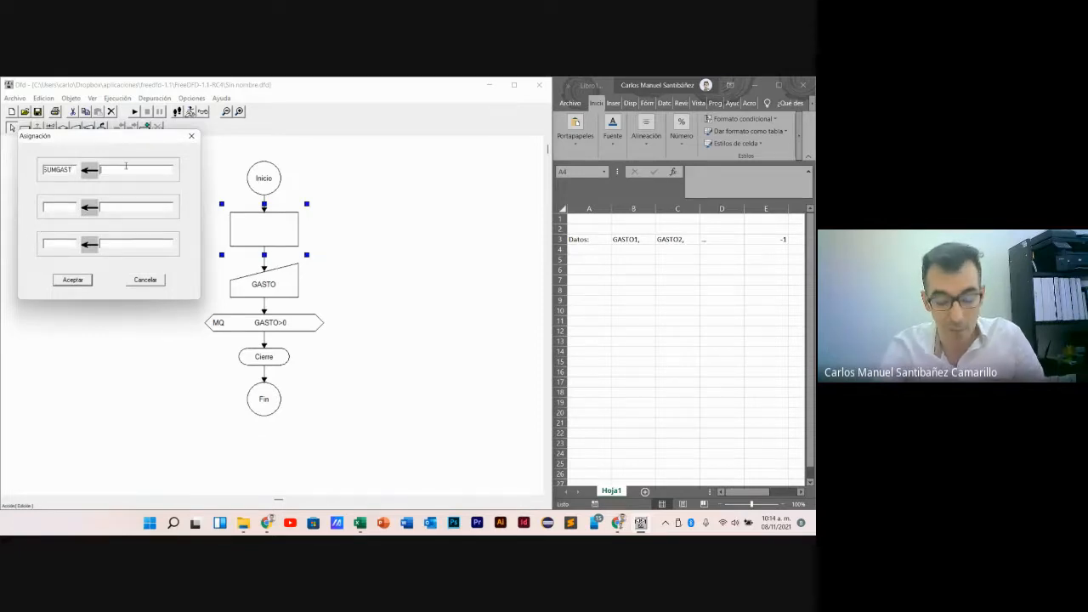
type("0")
left_click(73, 280)
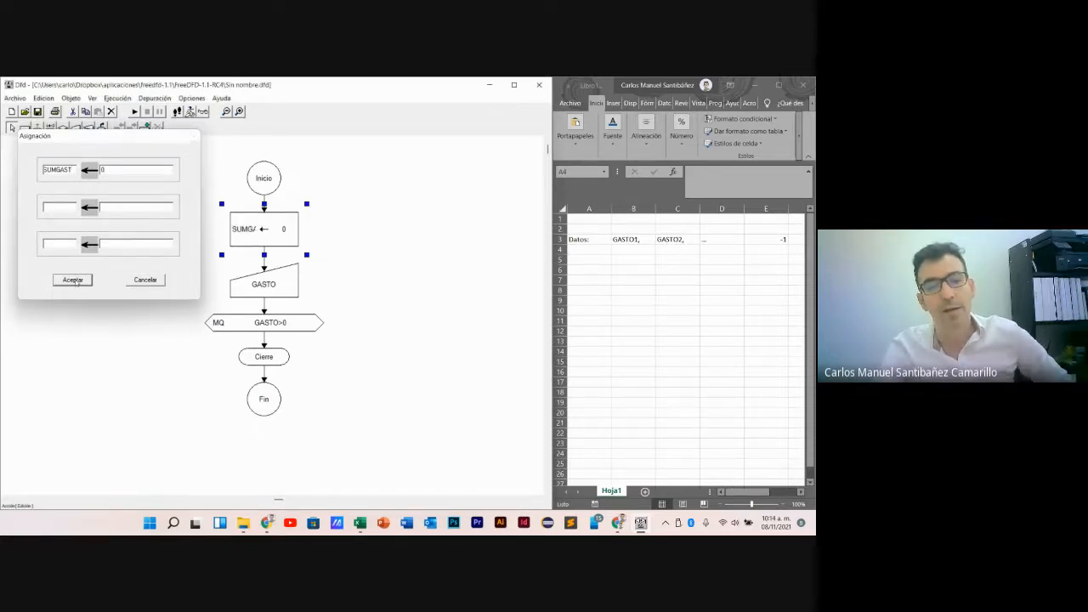
double_click(270, 238)
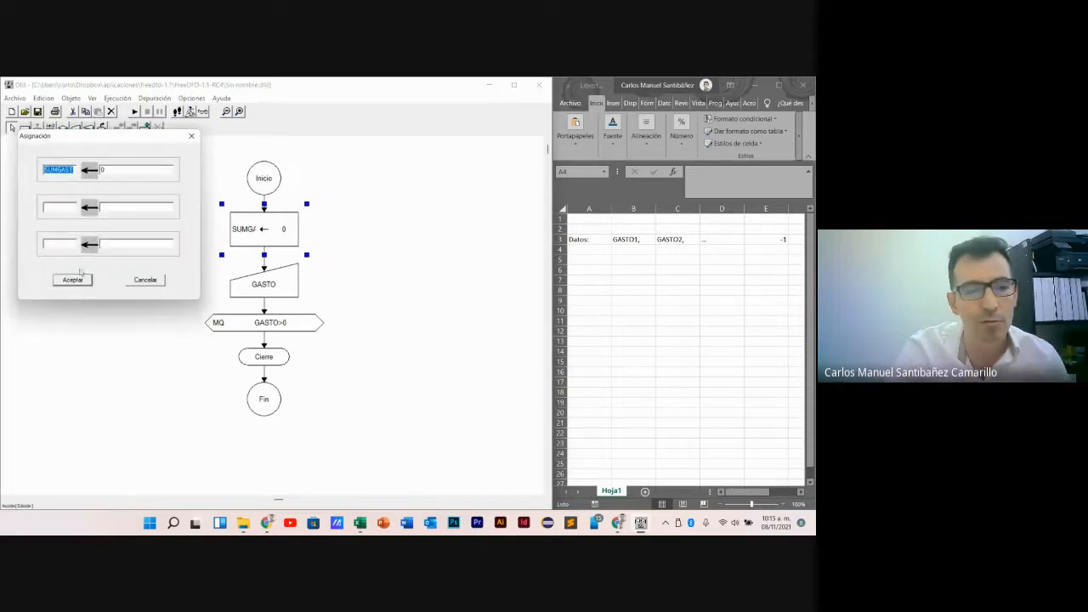
left_click(73, 280)
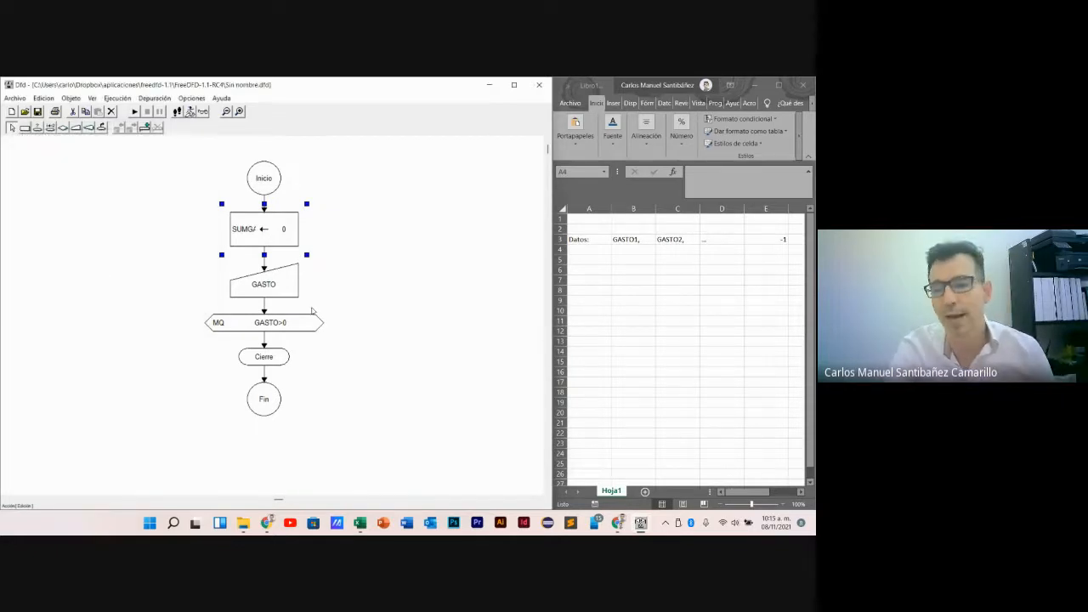
- Label cell A5 of the Excel sheet "Variables:"
left_click(588, 261)
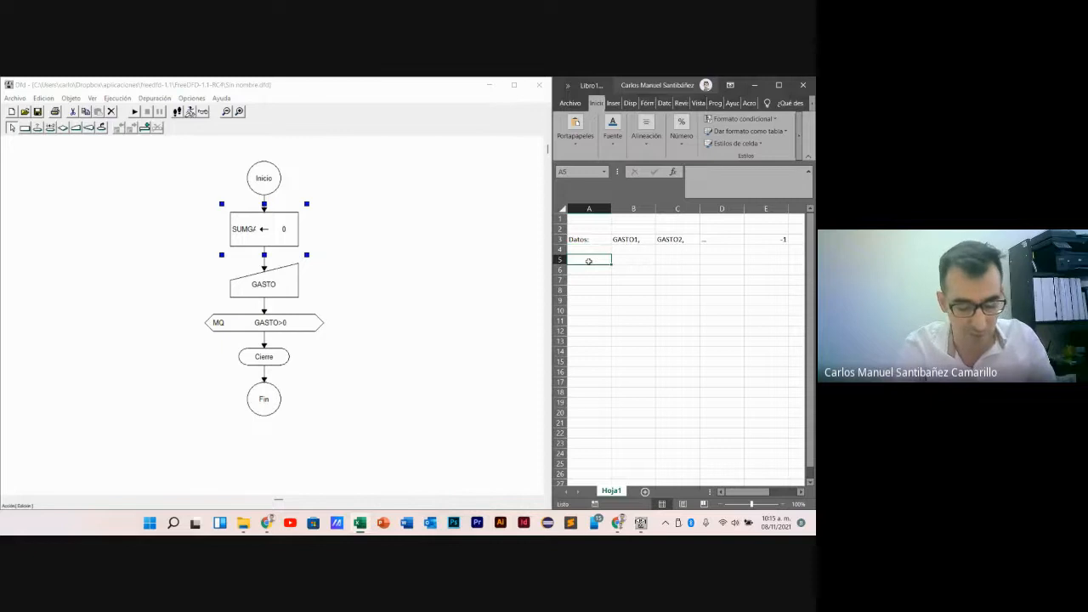
type("GAST")
key("BackSpace")
key("BackSpace")
key("BackSpace")
key("BackSpace")
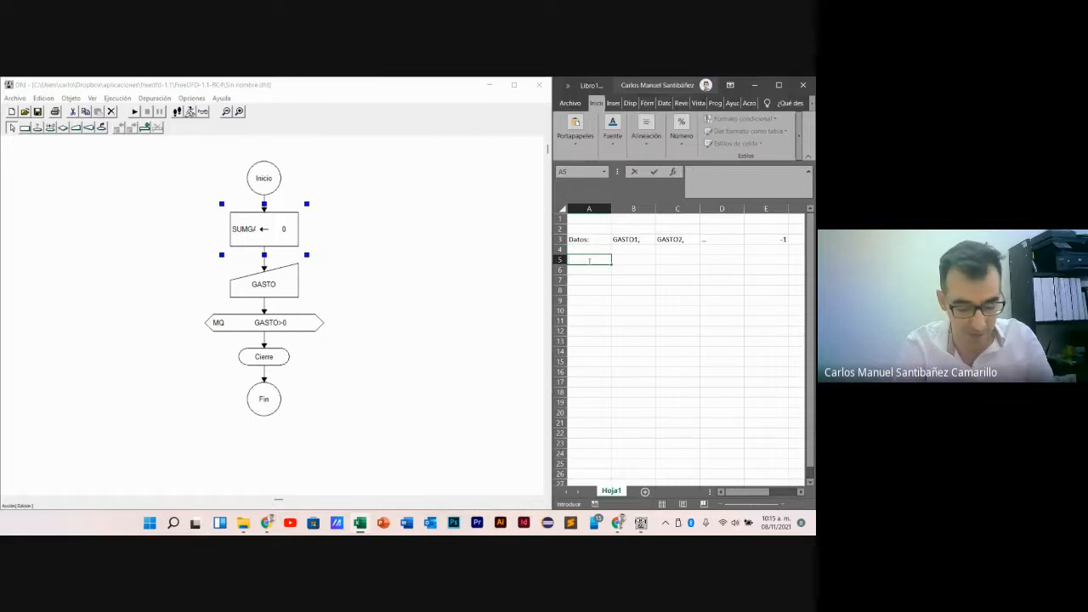
type("Variables:")
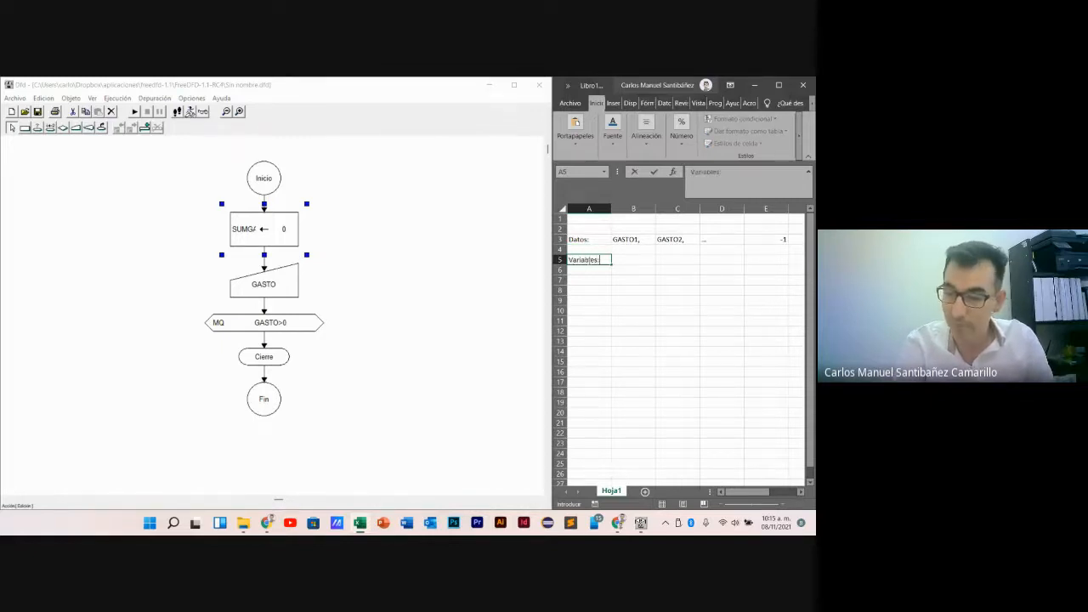
- List the variable names SUMAGAST in cell B5 and GASTO in cell B6
key("Tab")
type("SUMA")
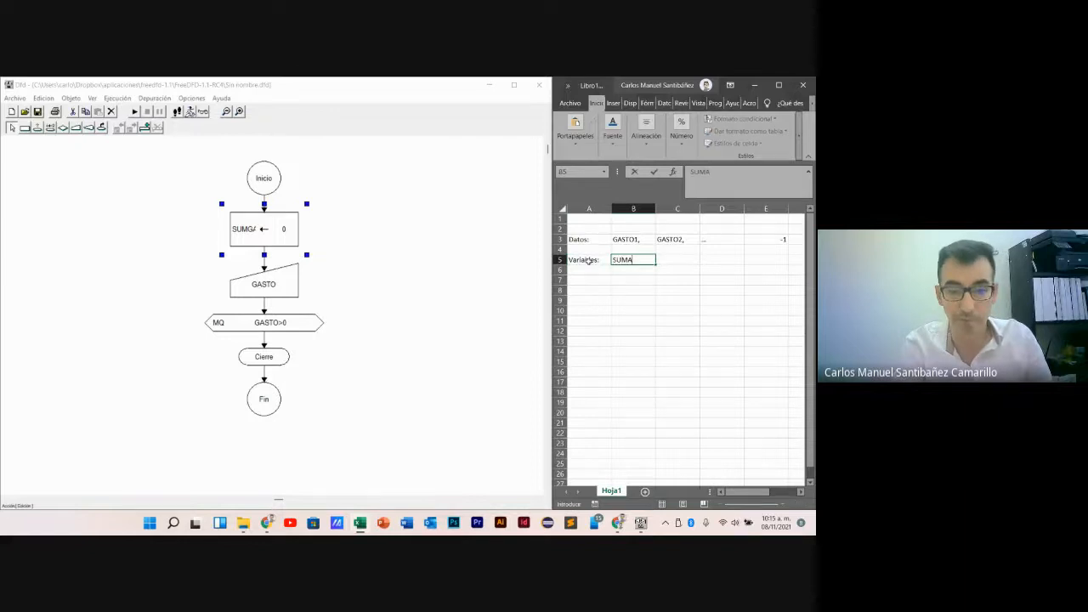
type("GAST")
key("Return")
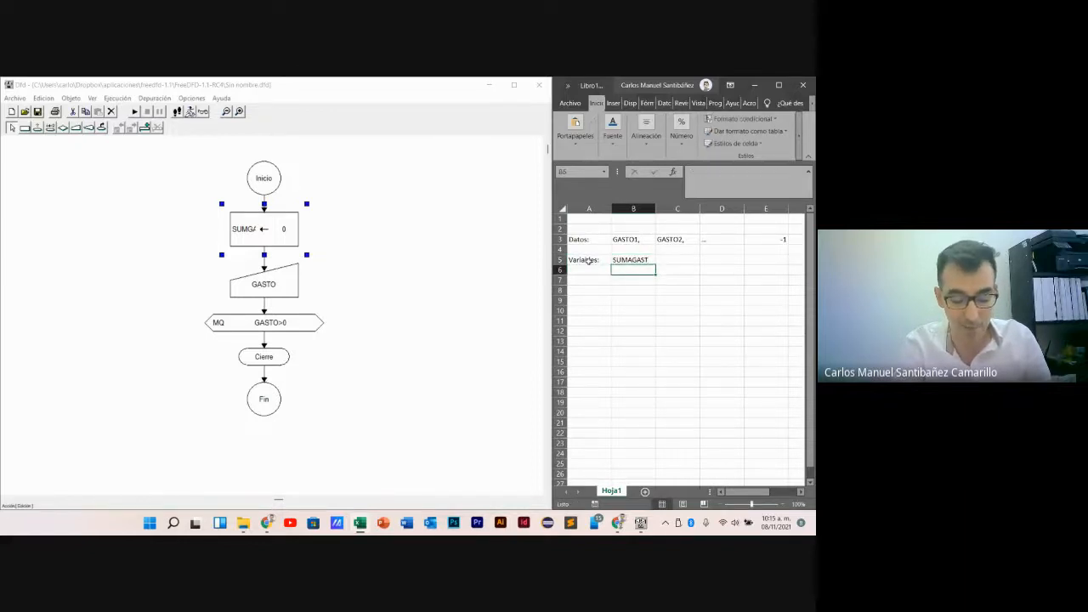
type("GASTO")
key("Return")
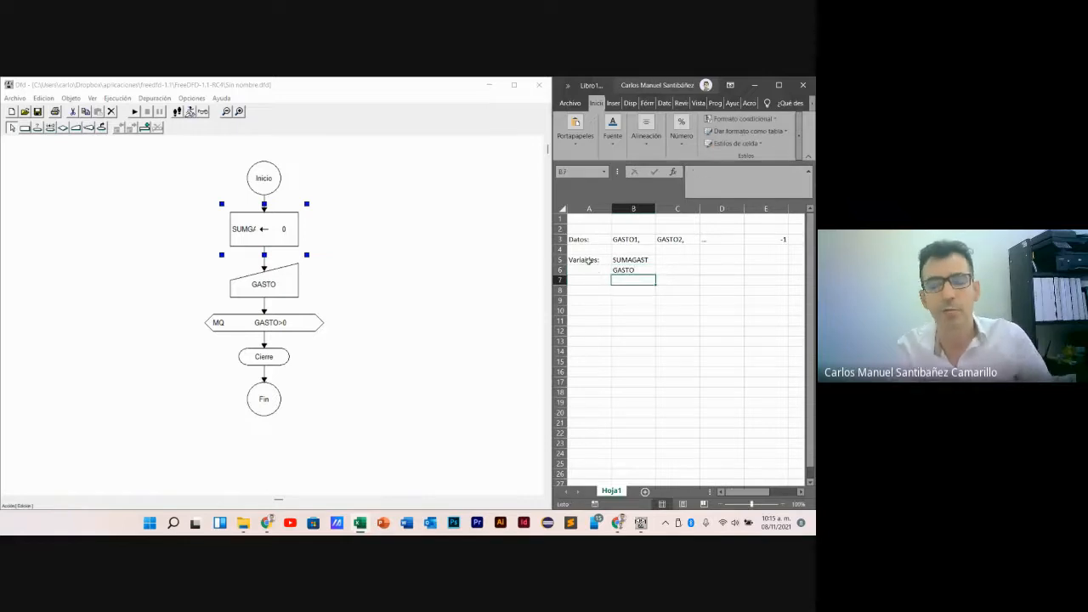
- Check the first SUMGAST assignment in Dfd and record its value 0 in Excel cell C5
double_click(275, 241)
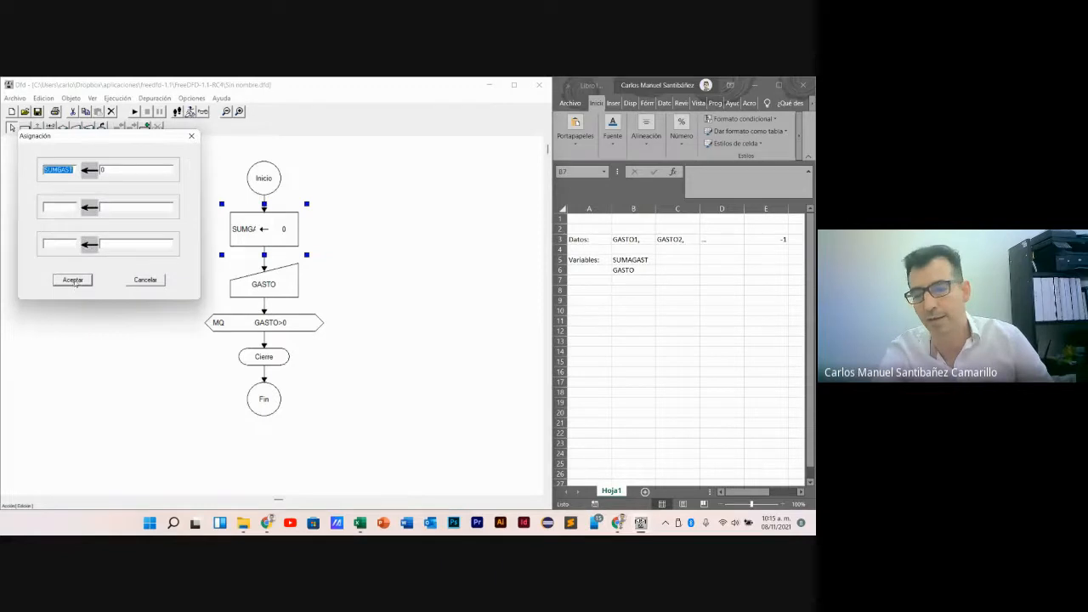
left_click(72, 279)
left_click(621, 285)
left_click(667, 255)
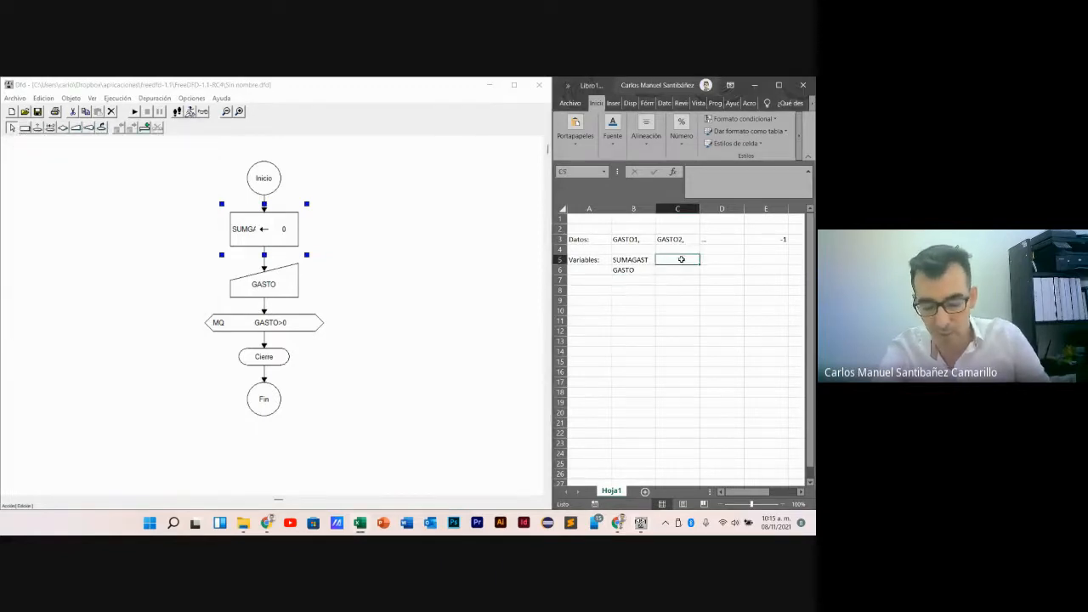
type("0")
left_click(647, 299)
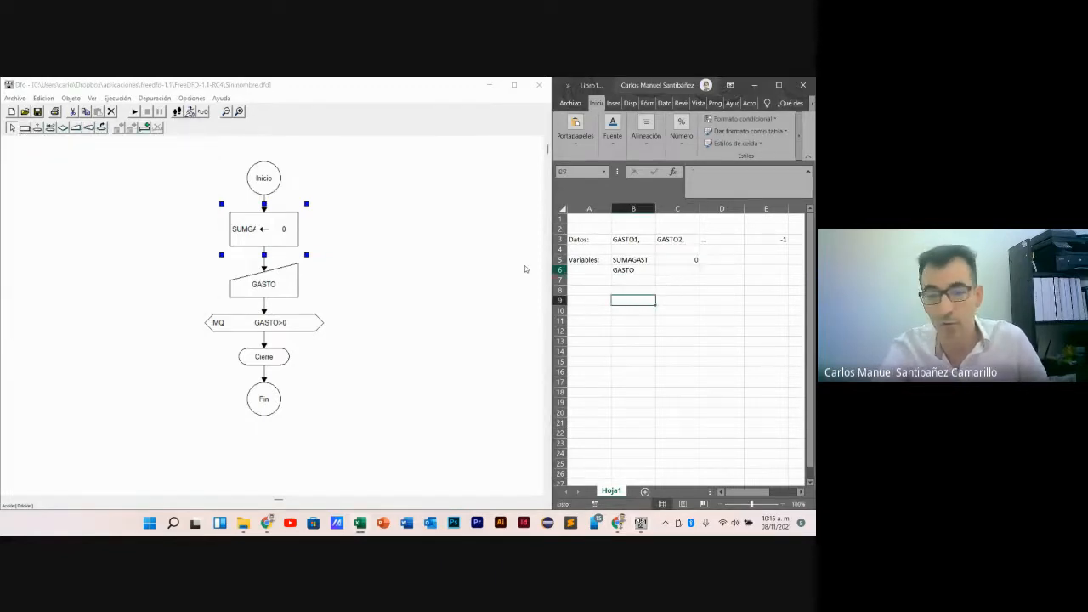
- Locate the first GASTO read in the flowchart and enter -1 as the GASTO value in Excel cell C6
left_click(332, 258)
left_click(289, 284)
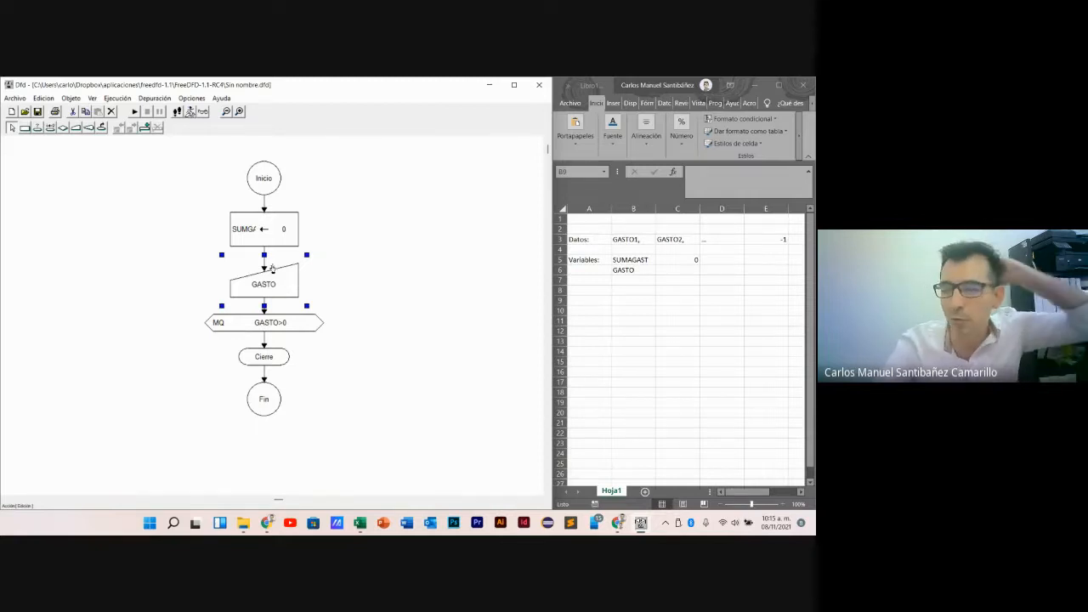
left_click(404, 384)
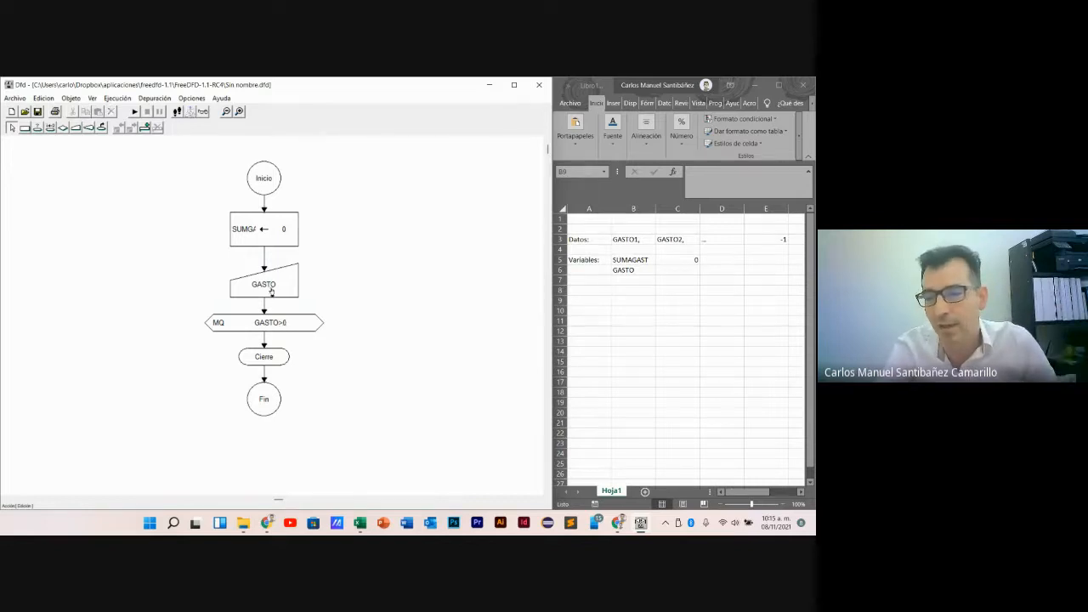
left_click(659, 271)
left_click(679, 270)
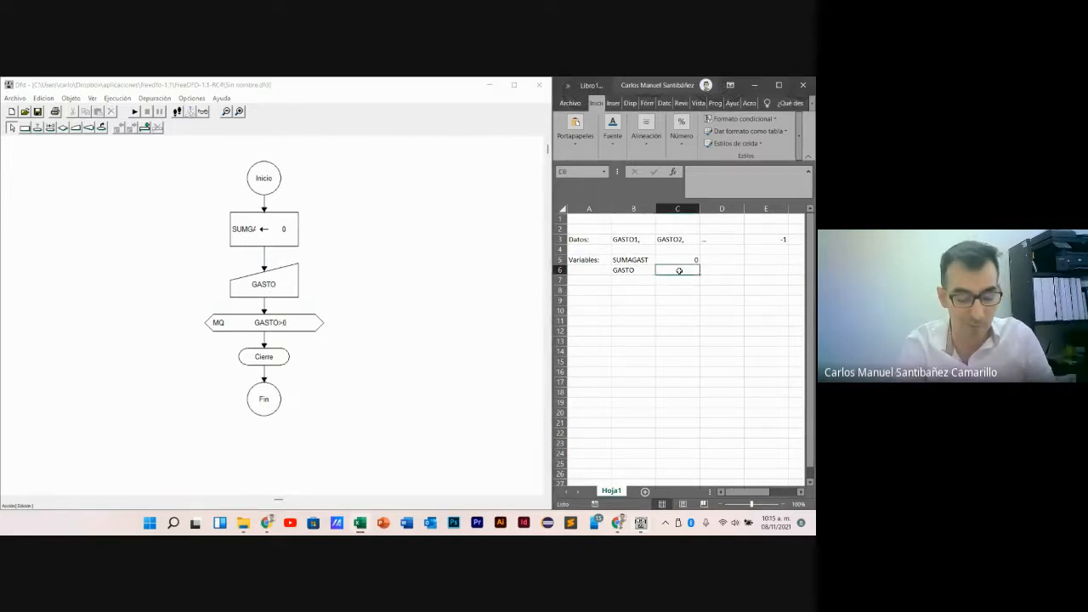
type("=")
key("Return")
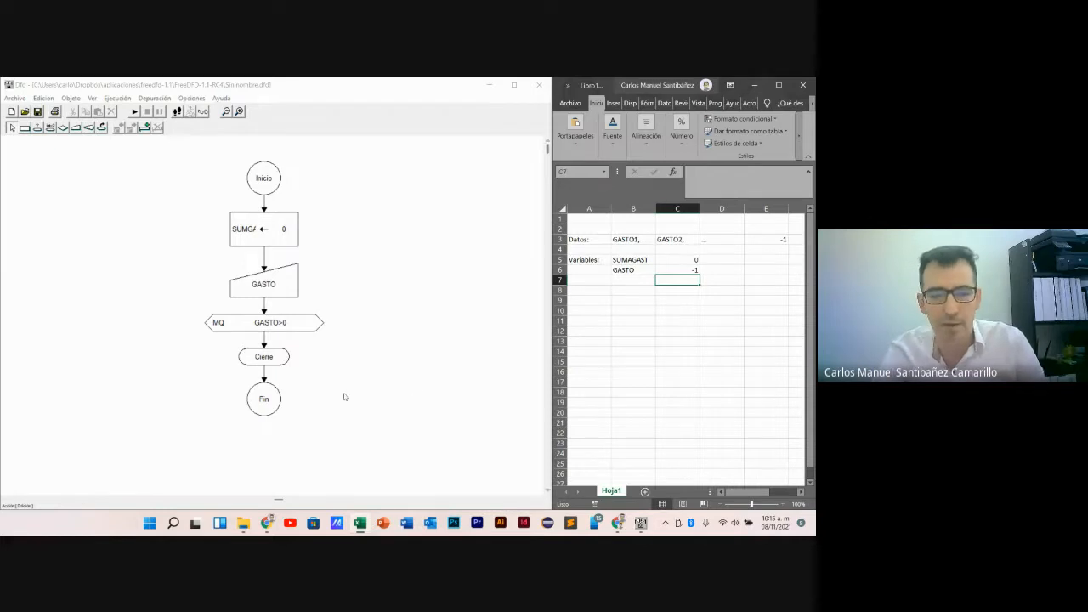
- Insert an output symbol (Salida) in Dfd between Cierre and Fin that displays SUMGAST
left_click(345, 367)
left_click(89, 126)
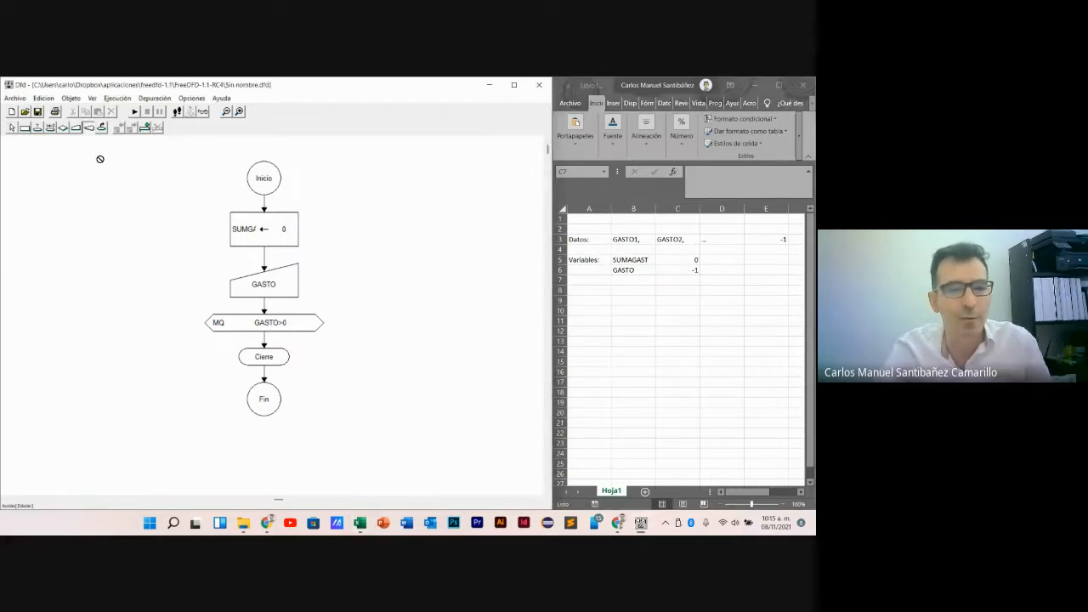
left_click(263, 374)
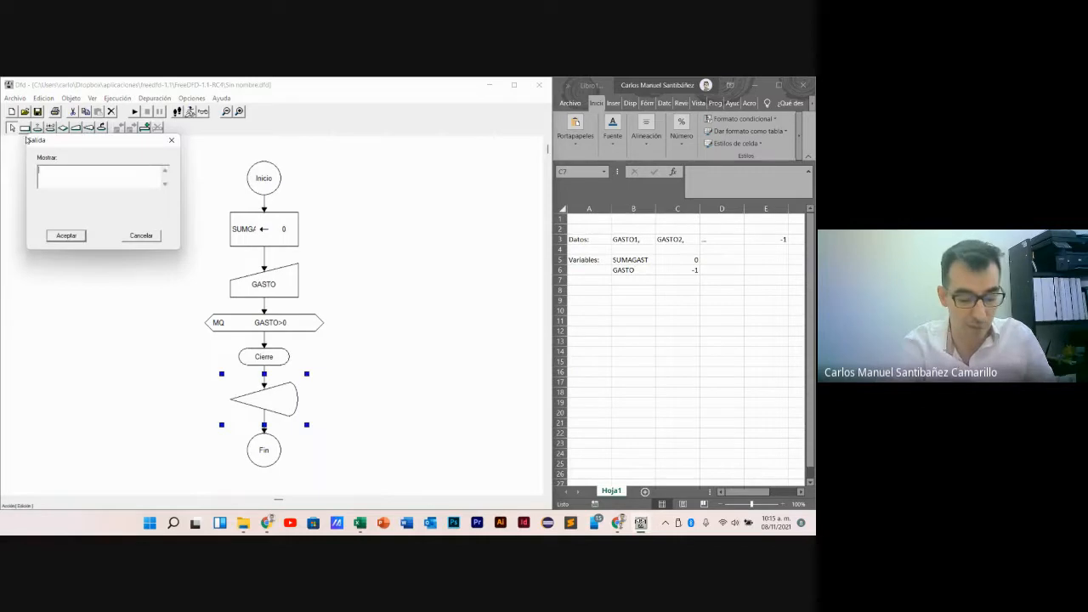
type("SUM")
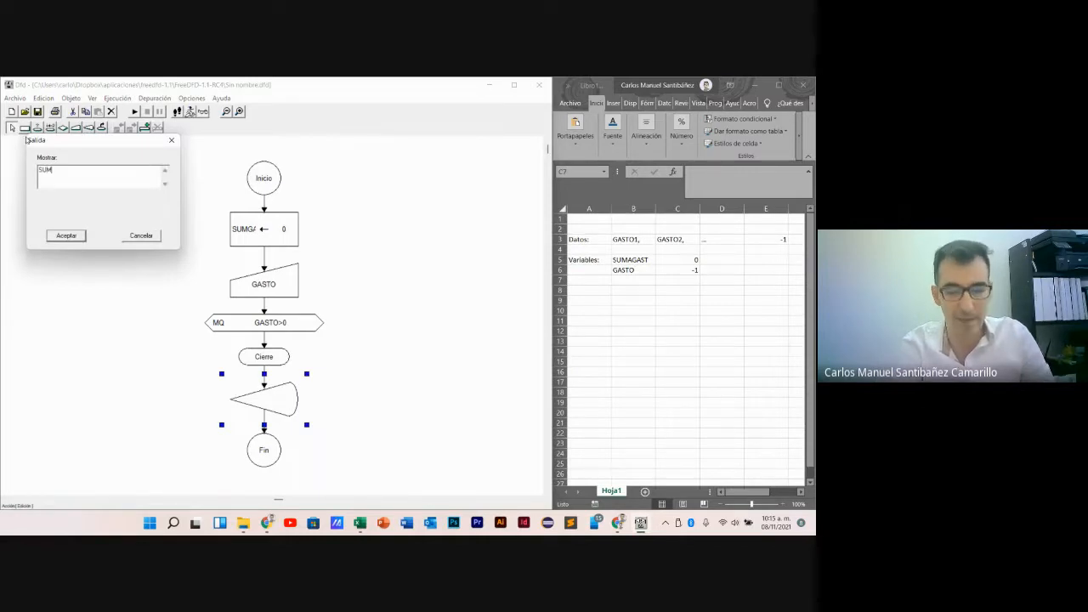
type("GAST")
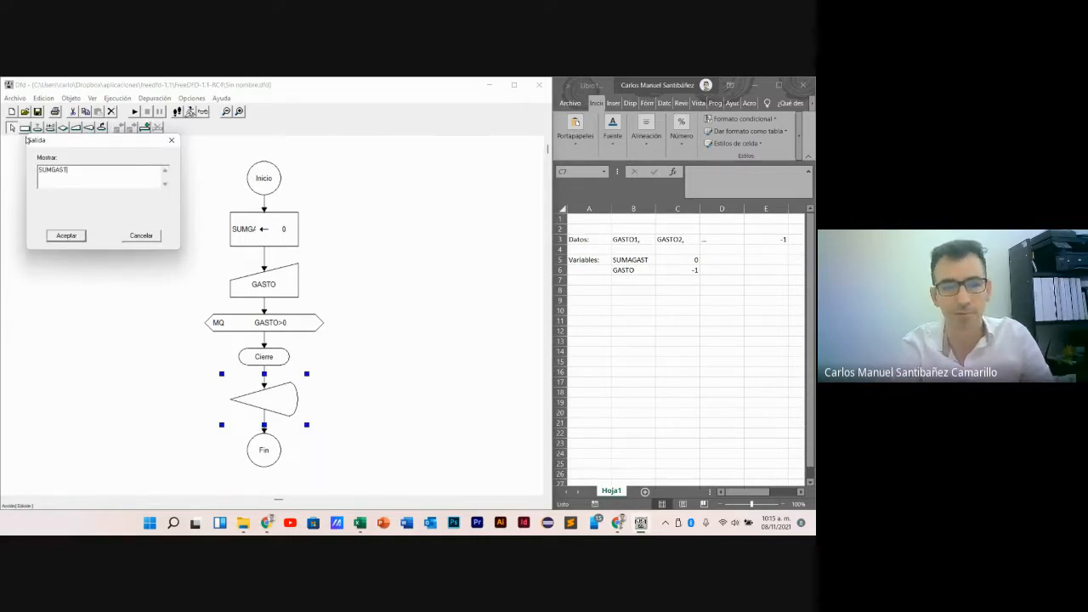
left_click(66, 234)
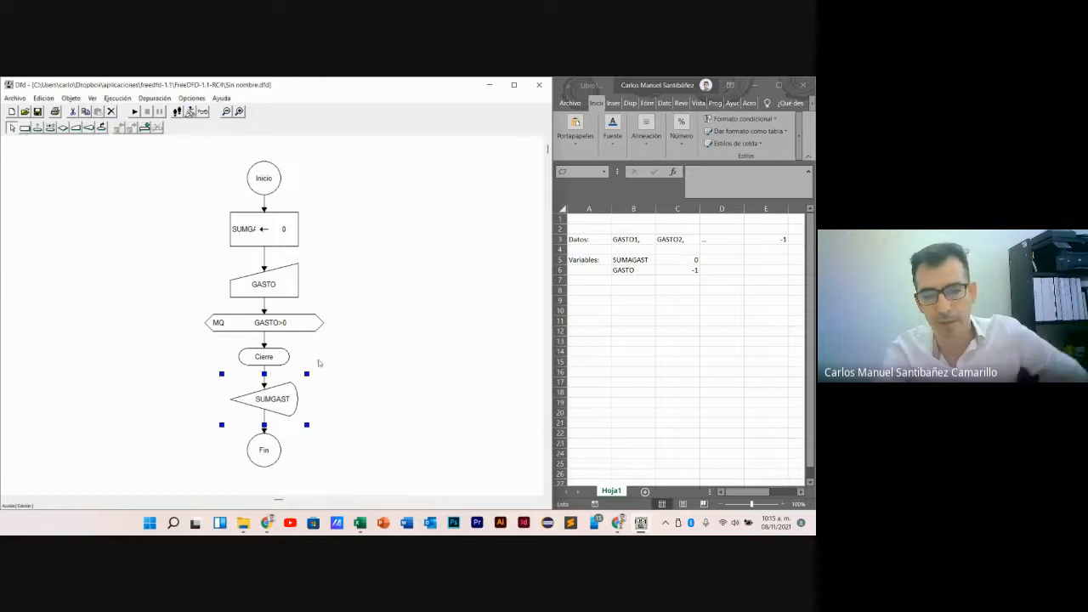
- Switch to Excel and set the GASTO value in cell C6 to 200
left_click(653, 300)
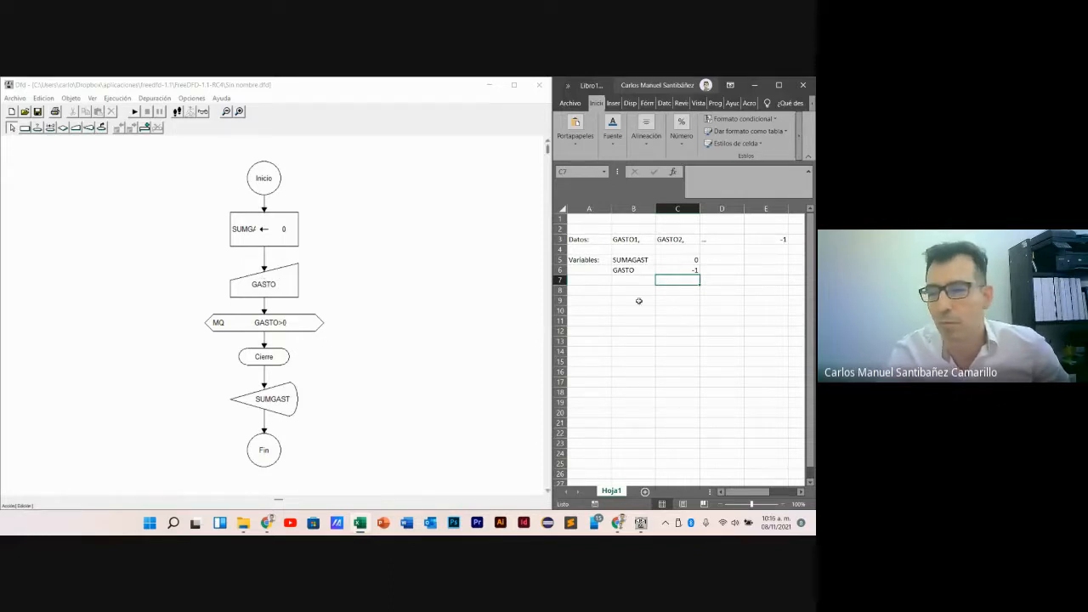
left_click(693, 270)
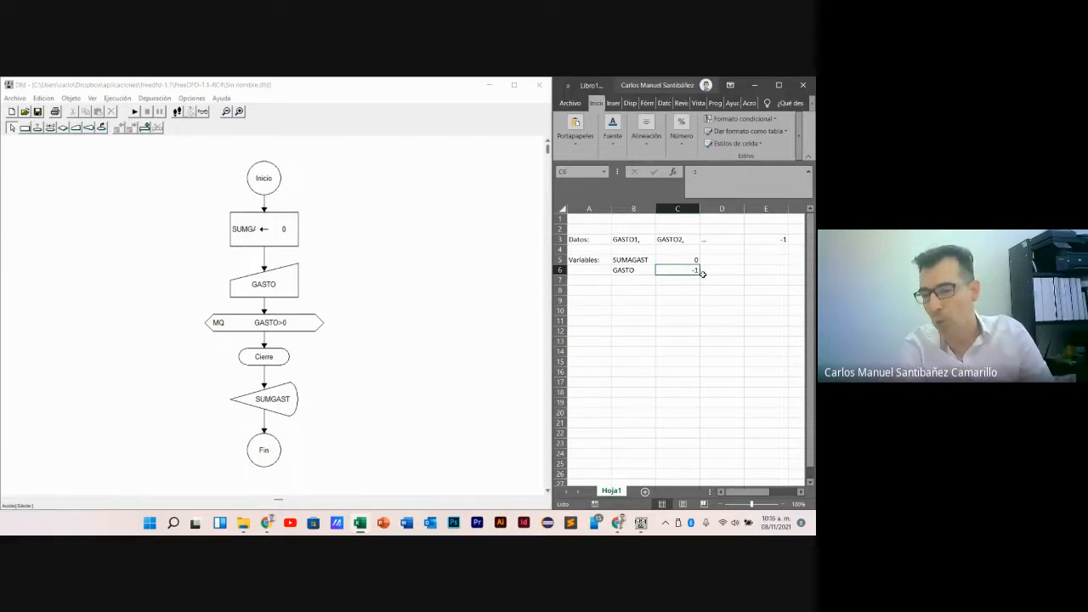
type("200")
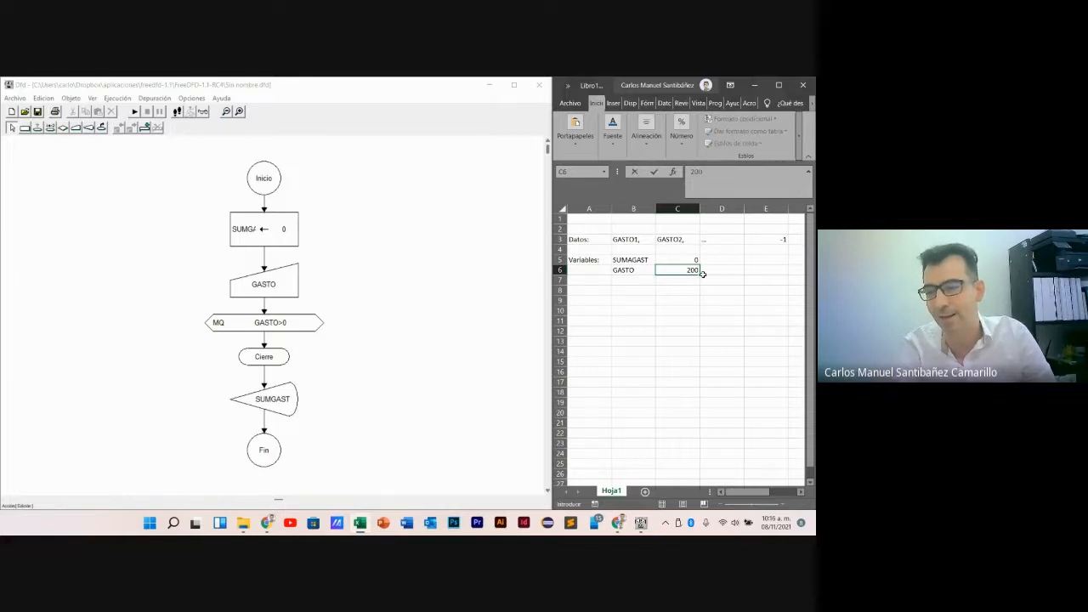
key("Return")
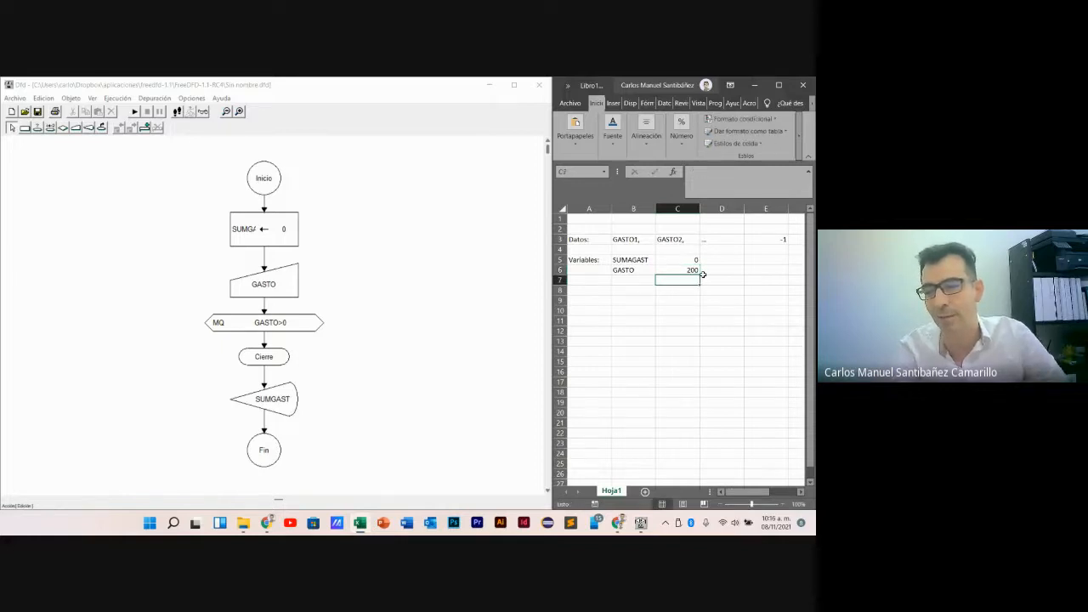
- Insert an assignment symbol inside the Dfd while loop that sets SUMGAST to GASTO+SUMGAST
left_click(24, 127)
left_click(263, 338)
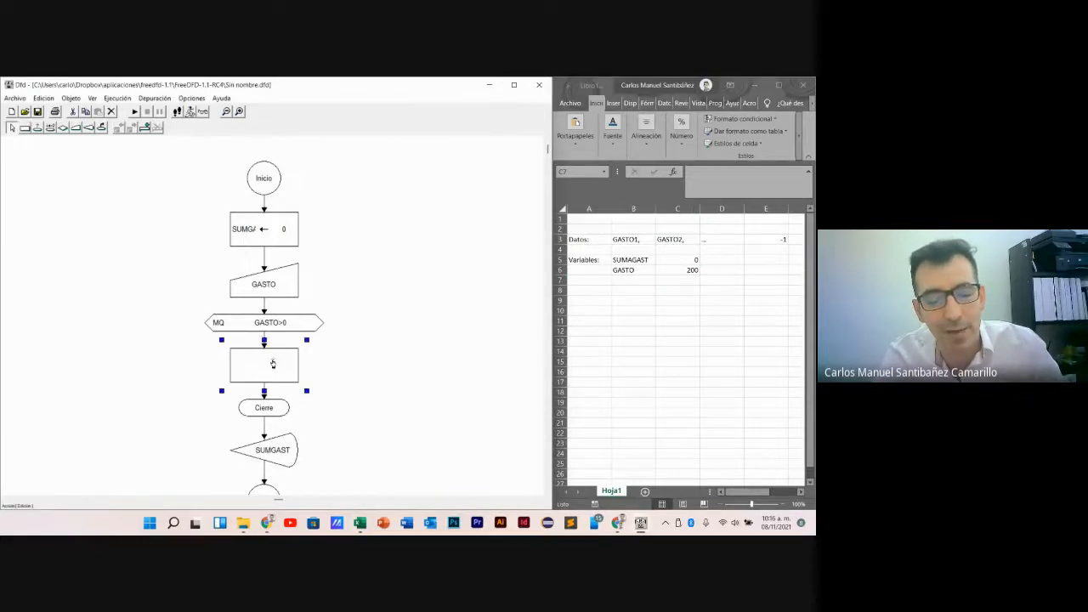
double_click(273, 364)
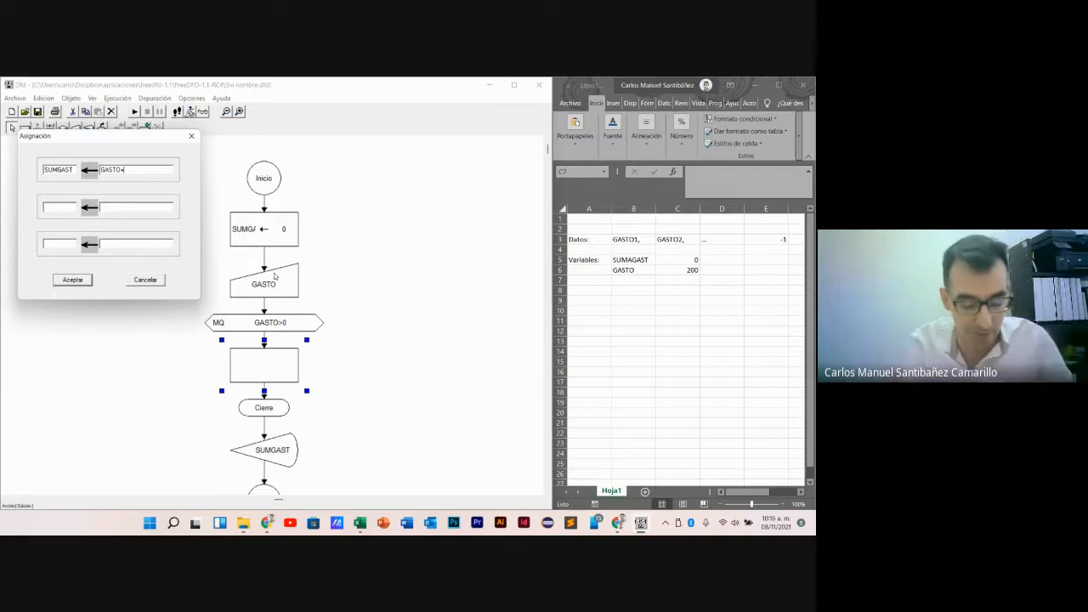
type("SUMGAST")
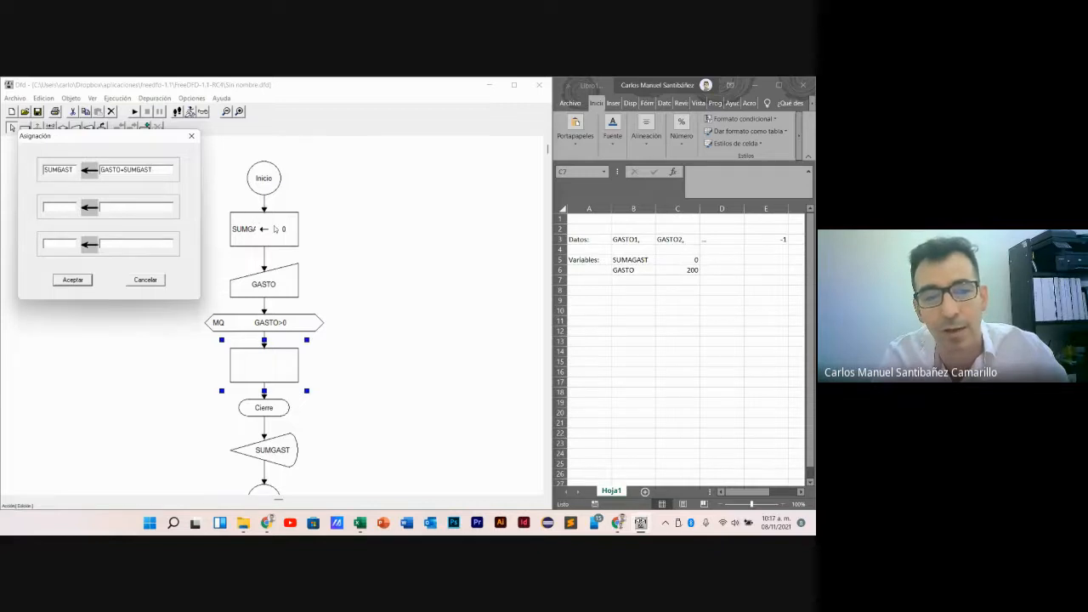
left_click(73, 281)
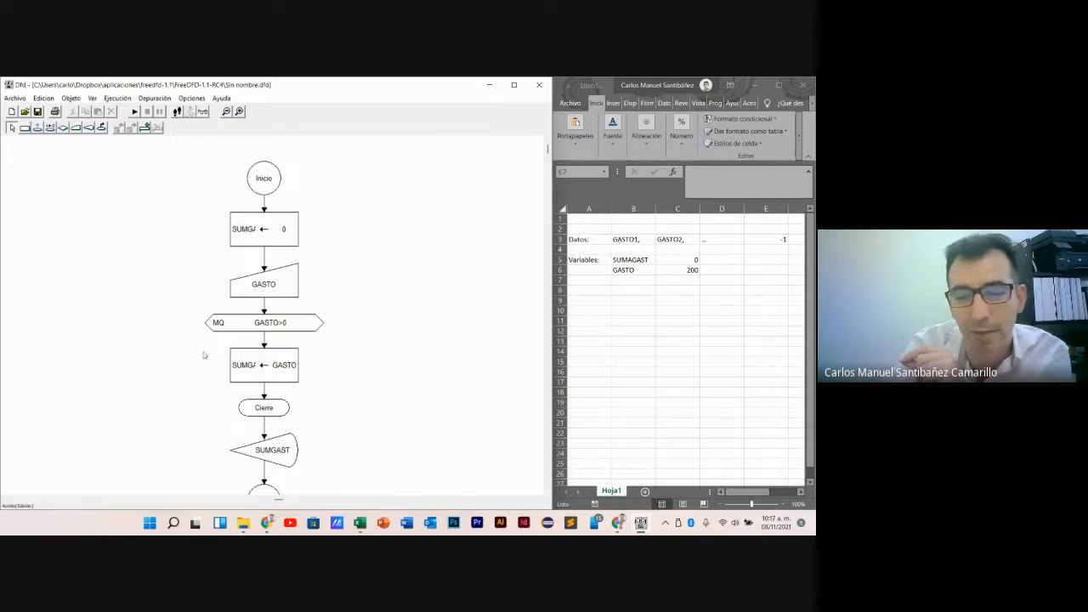
- Insert a read symbol (Lectura) for GASTO inside the loop, between the SUMGAST assignment and Cierre
left_click(75, 129)
left_click(263, 389)
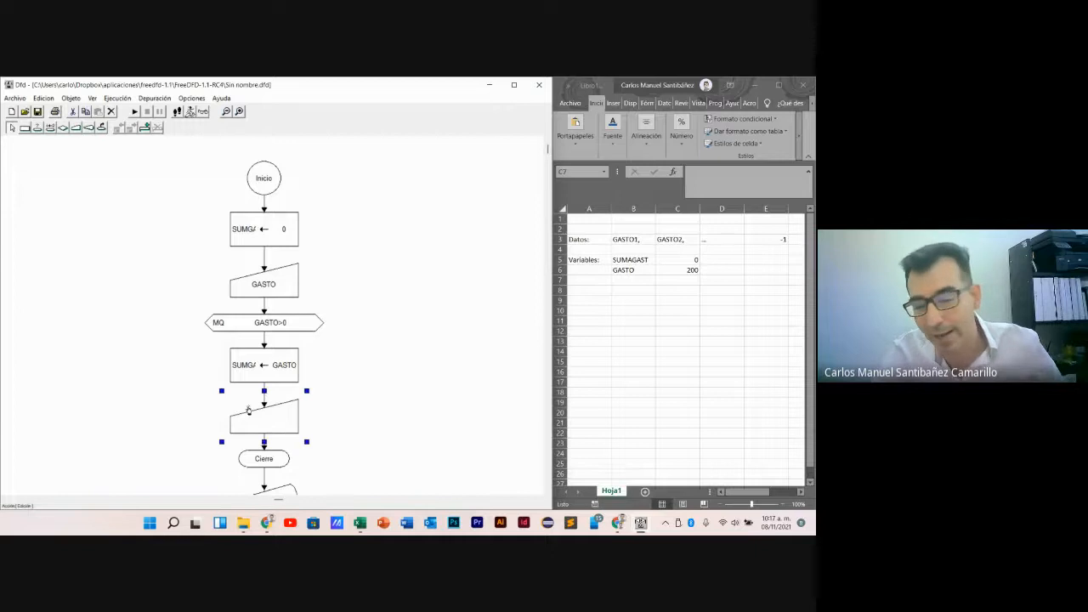
double_click(277, 421)
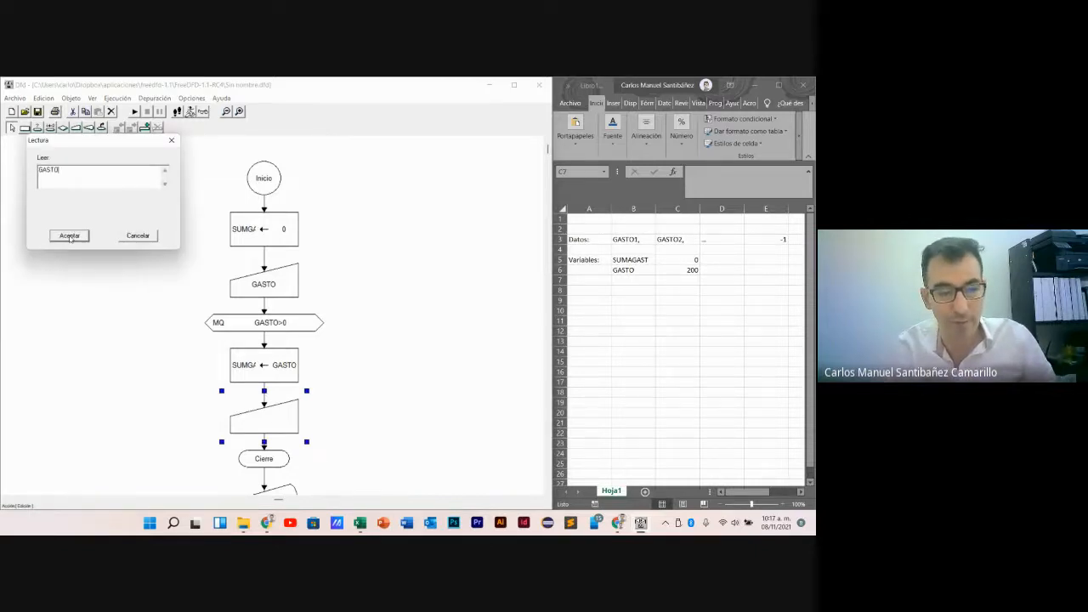
left_click(70, 236)
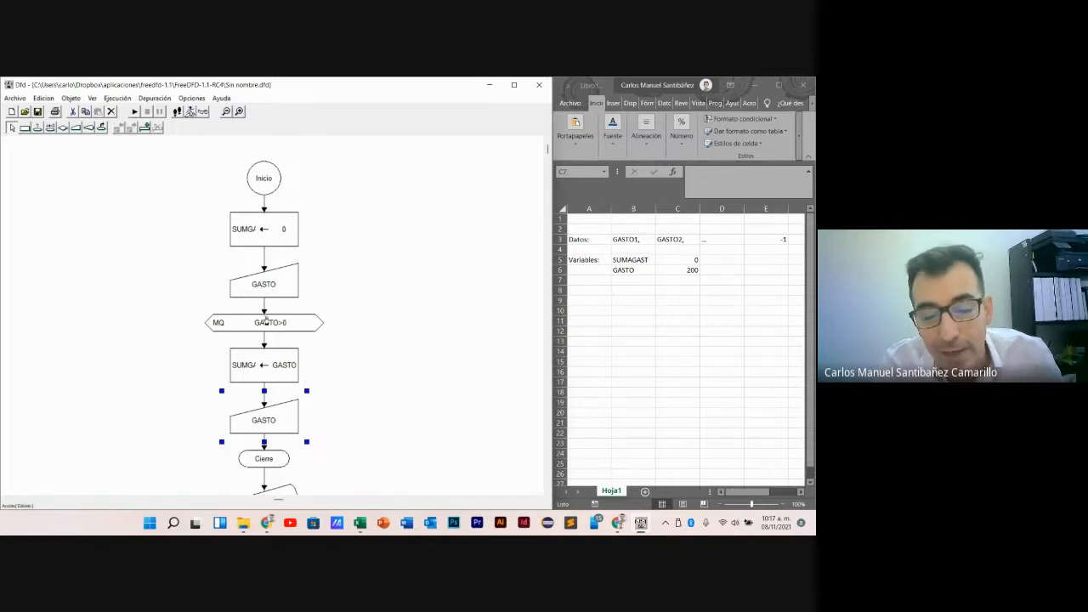
left_click(338, 393)
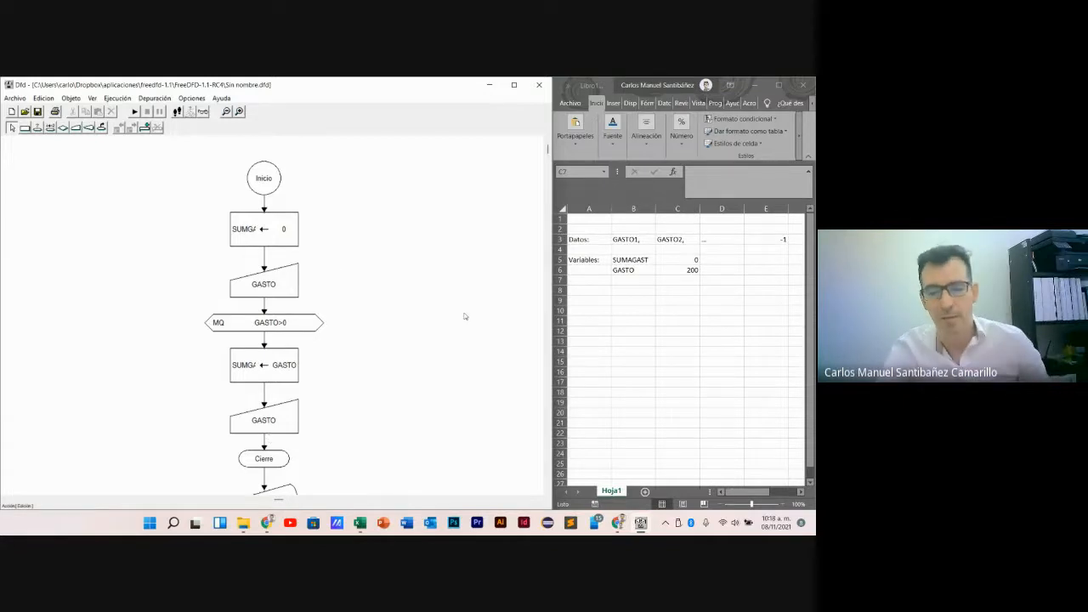
- Switch to Excel and clear the GASTO value in cell C6
left_click(685, 279)
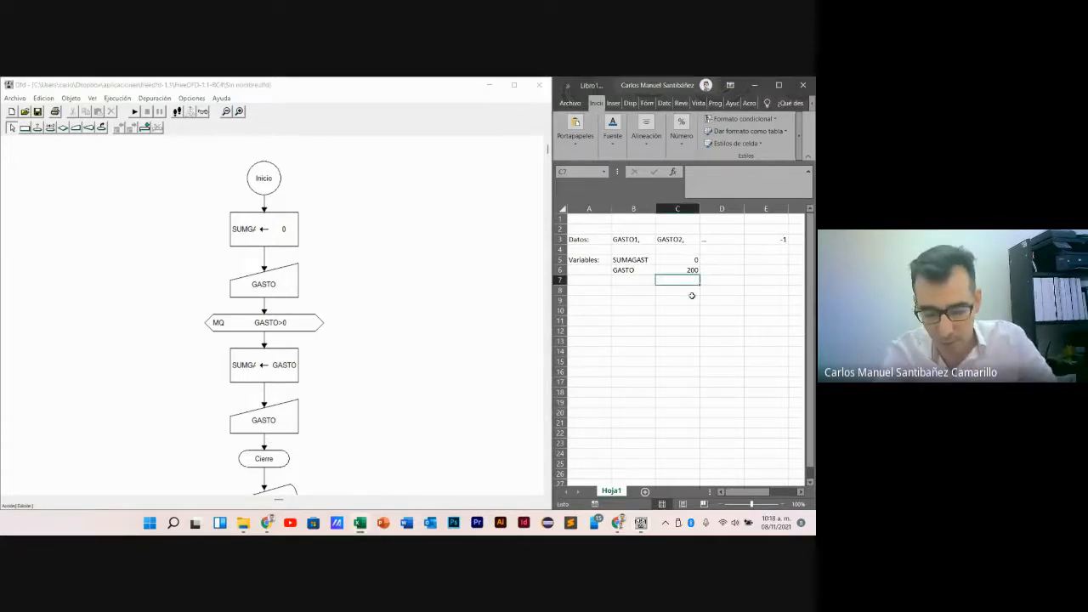
left_click(673, 268)
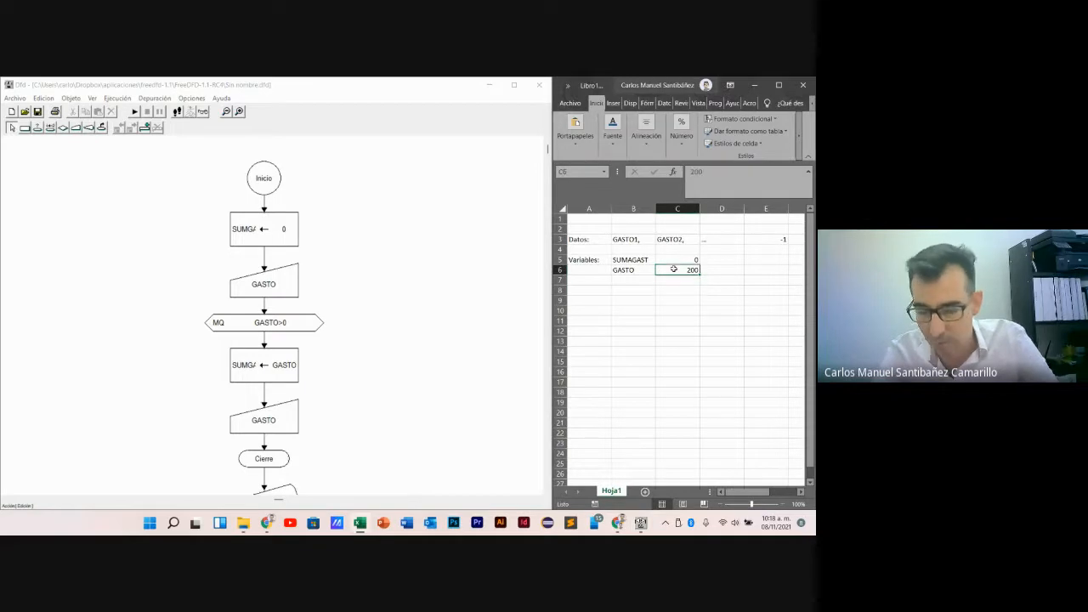
key("Delete")
left_click(671, 382)
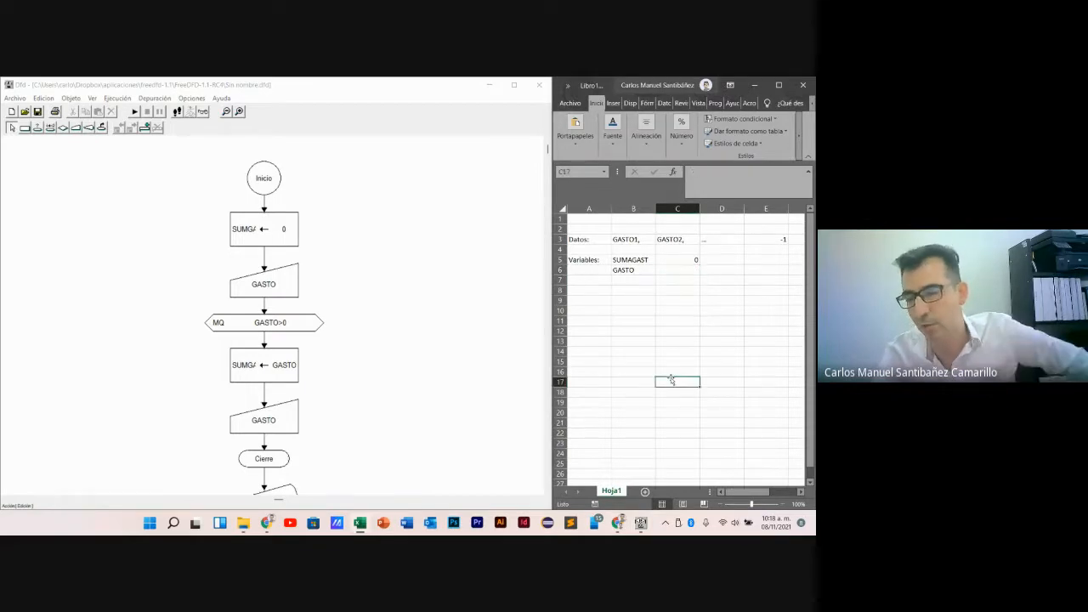
left_click(687, 268)
left_click(667, 340)
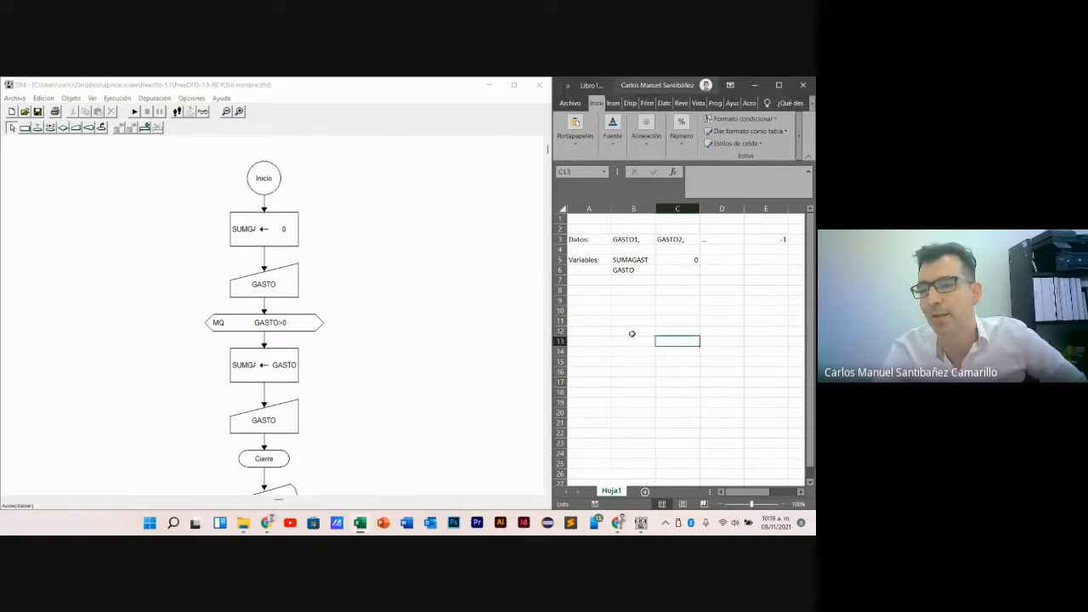
left_click(633, 260)
left_click(669, 260)
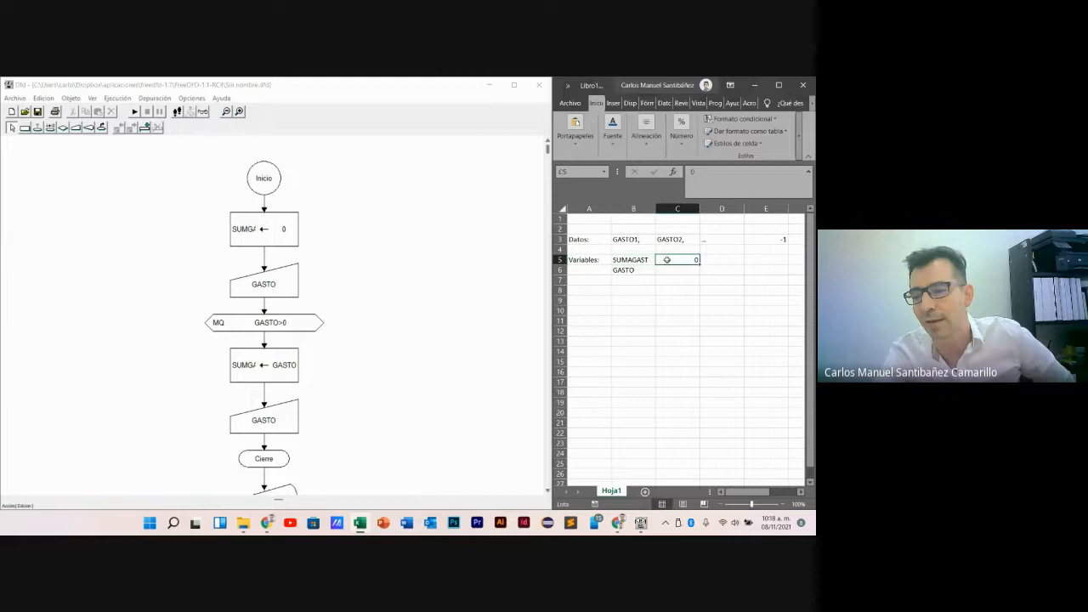
left_click(626, 270)
left_click(686, 269)
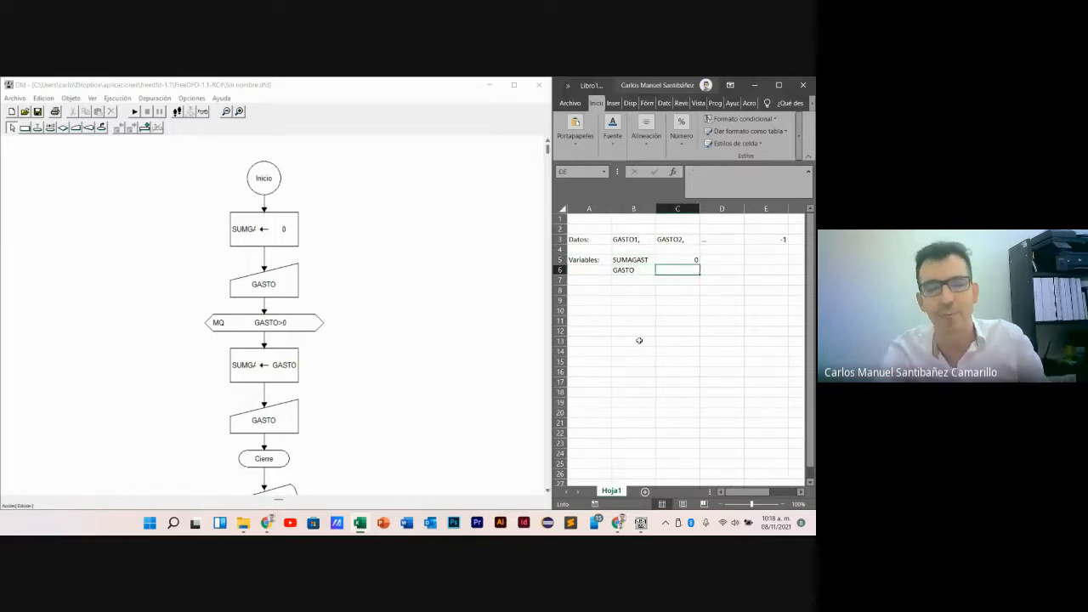
left_click(289, 287)
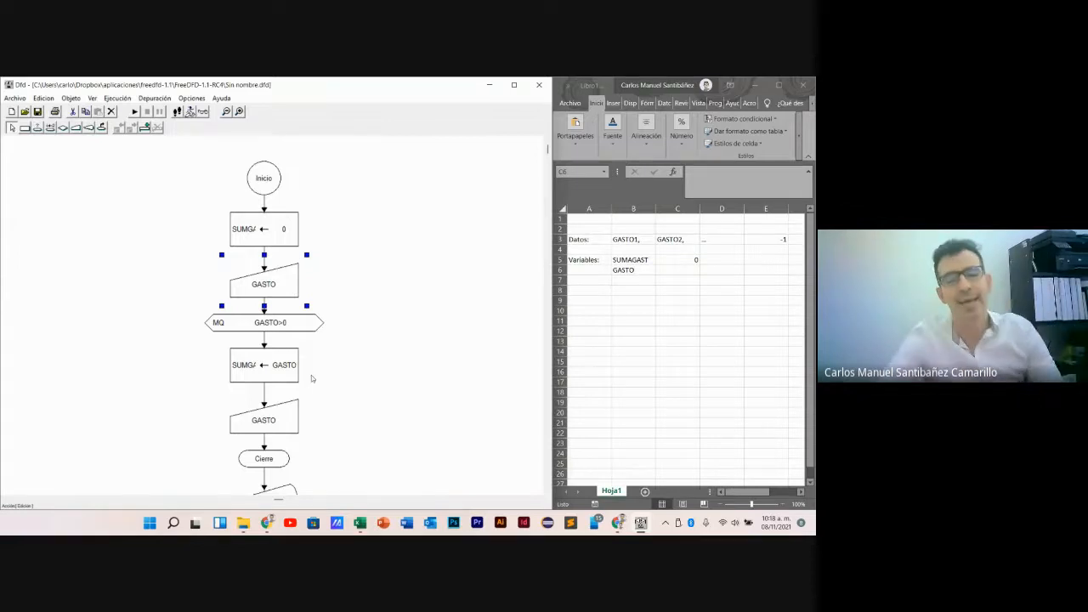
left_click(316, 347)
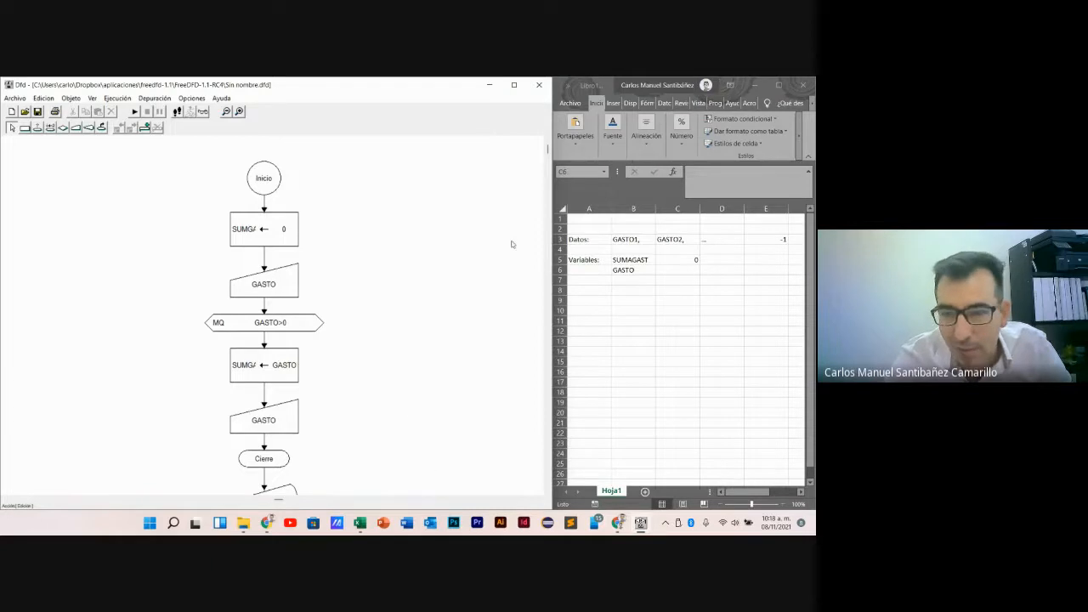
- Run the Dfd flowchart and fill in 180 as the first GASTO value, with the input dialog moved beside the loop
left_click_drag(548, 150, 548, 175)
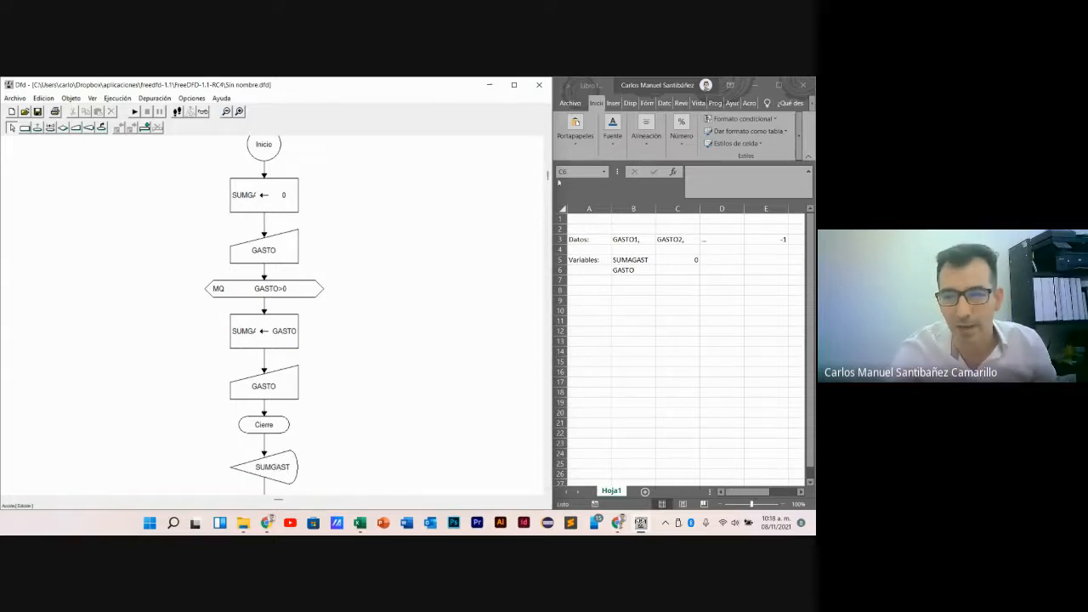
scroll(547, 177, "down", 1)
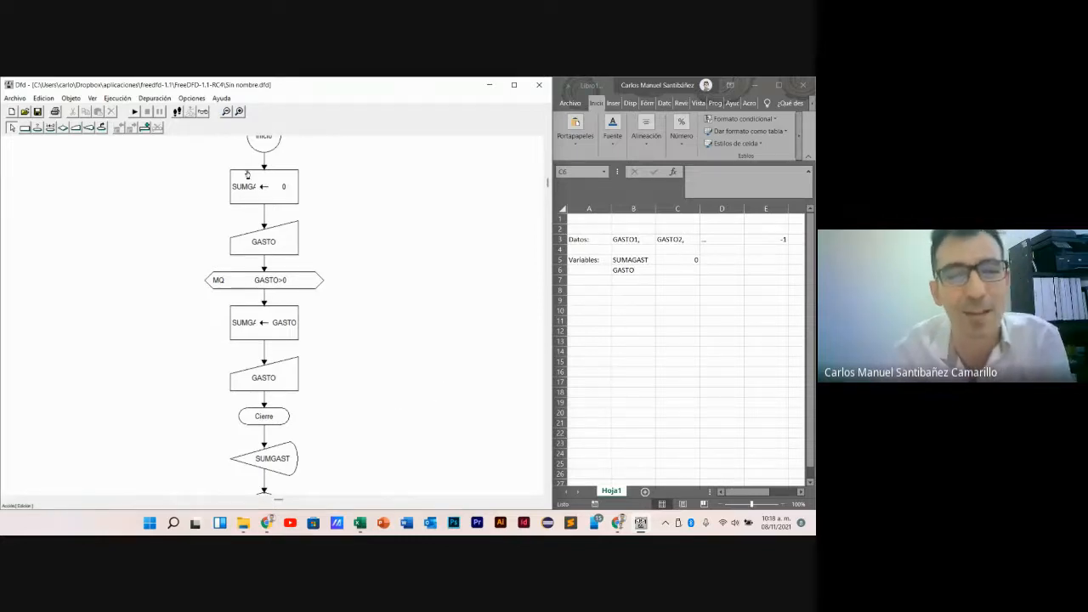
left_click(135, 112)
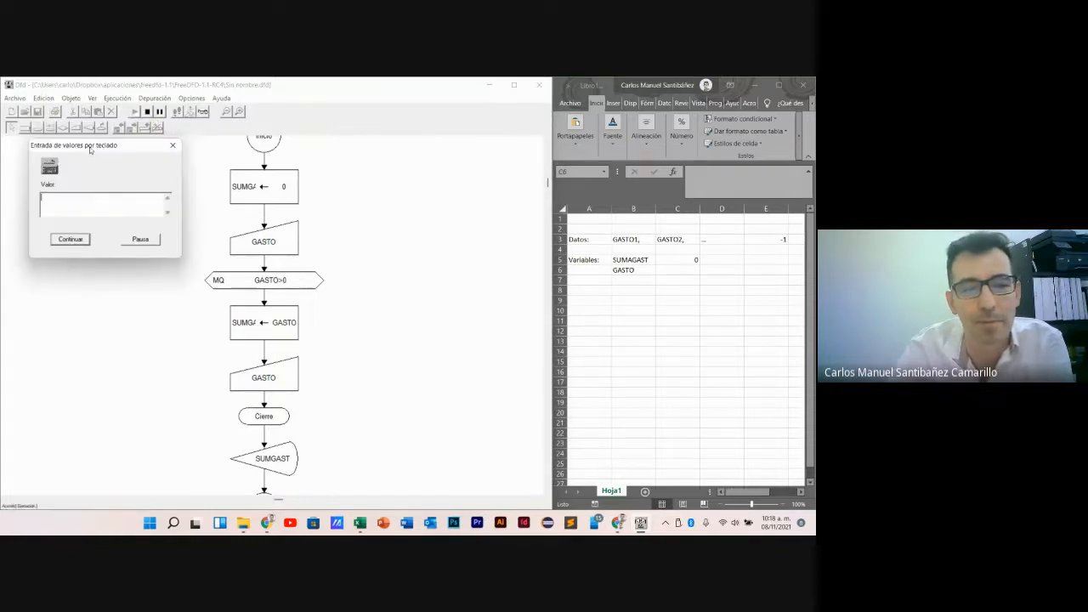
left_click_drag(92, 142, 428, 298)
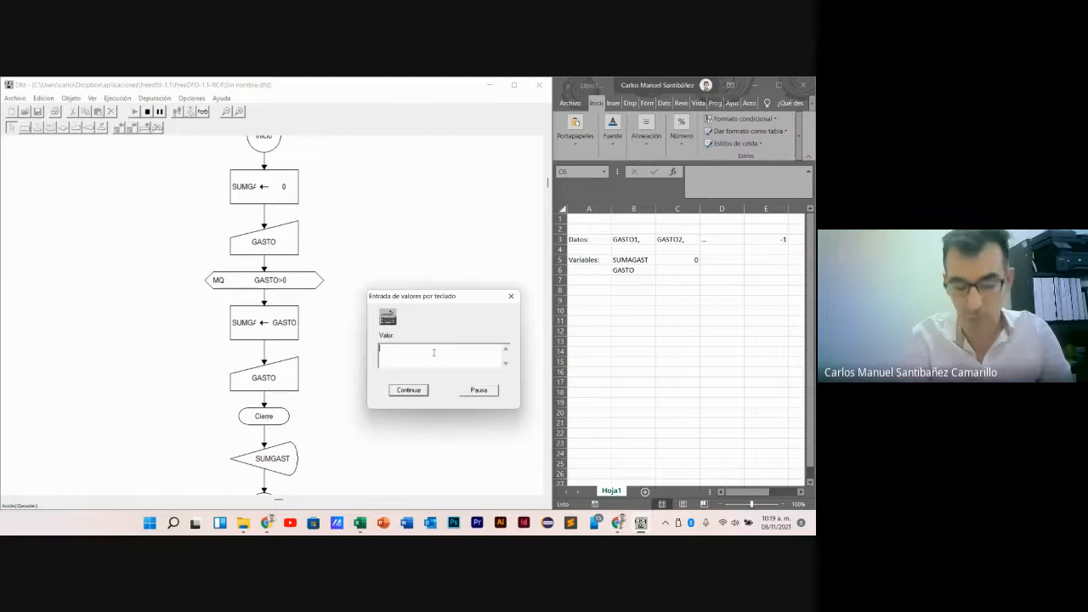
type("180")
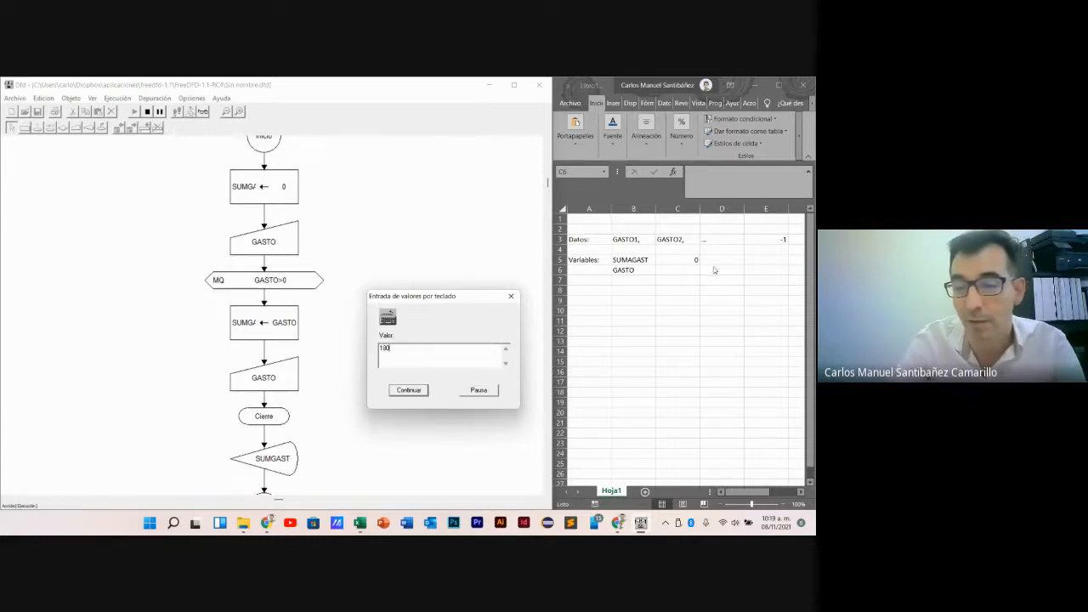
- Record 180 as GASTO in Excel cell C6, and return to Dfd to submit the entered value and continue the run
left_click(677, 266)
type("180")
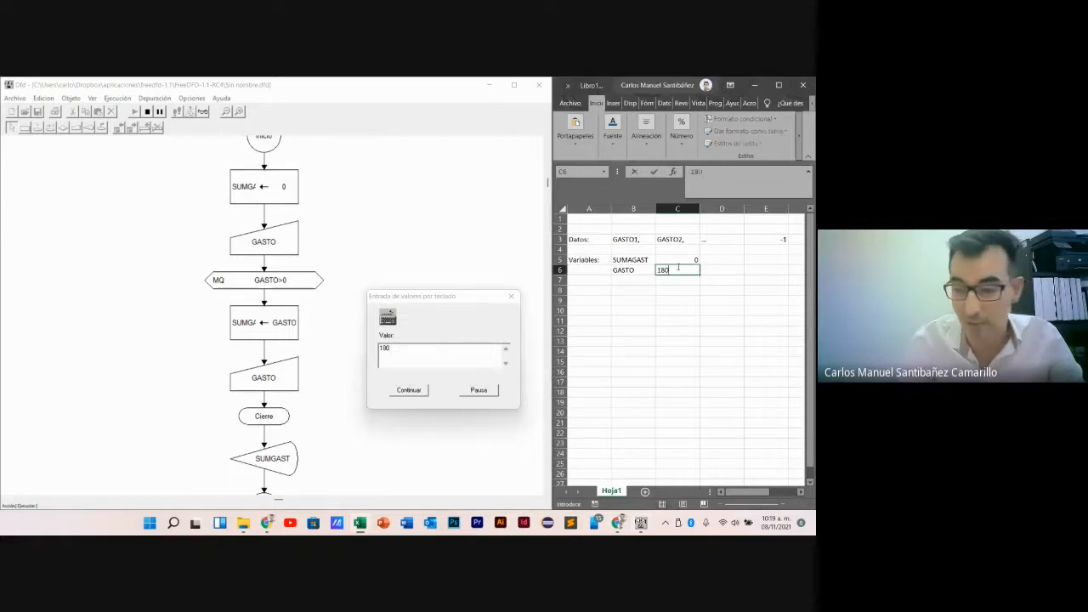
key("Return")
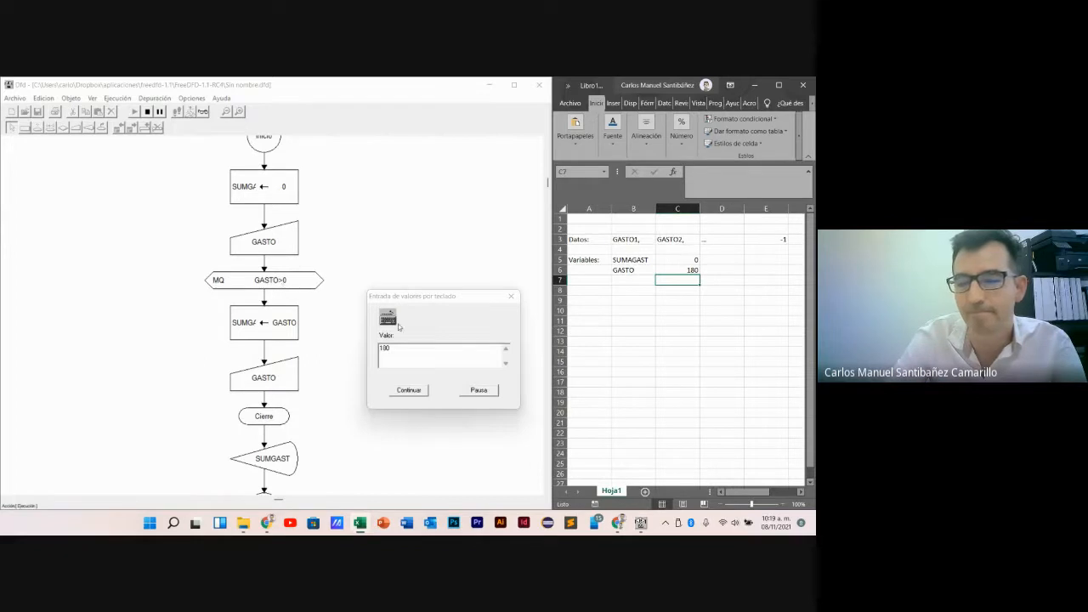
left_click(685, 270)
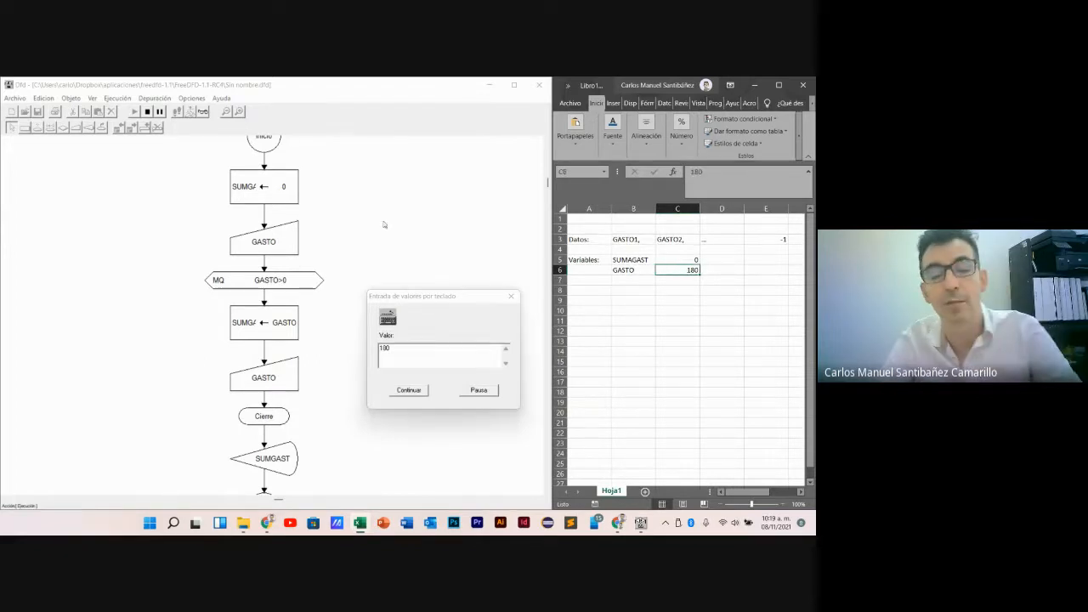
left_click(411, 392)
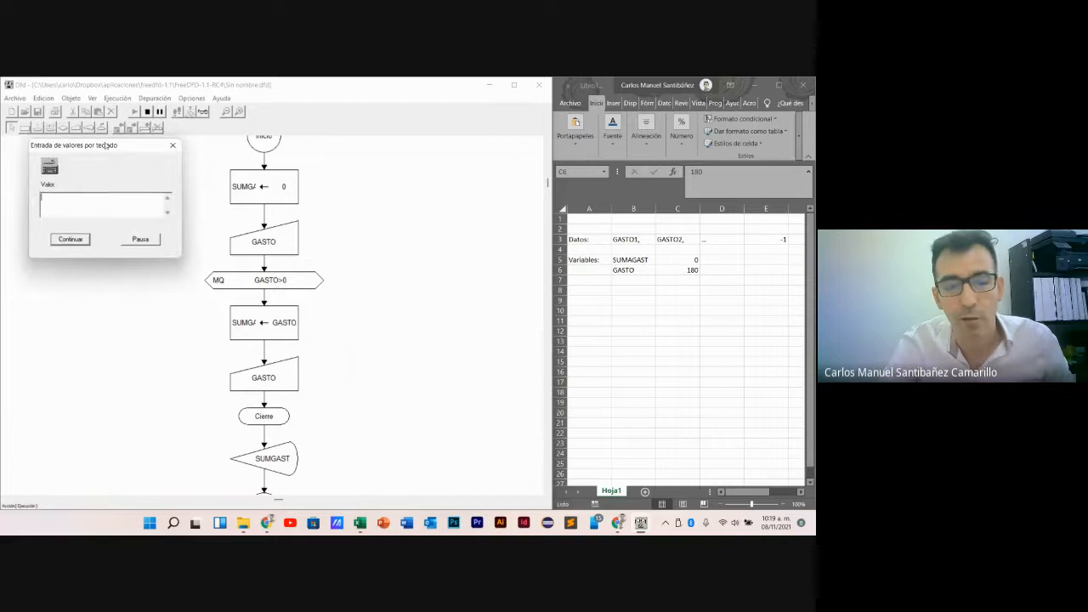
left_click_drag(105, 139, 90, 267)
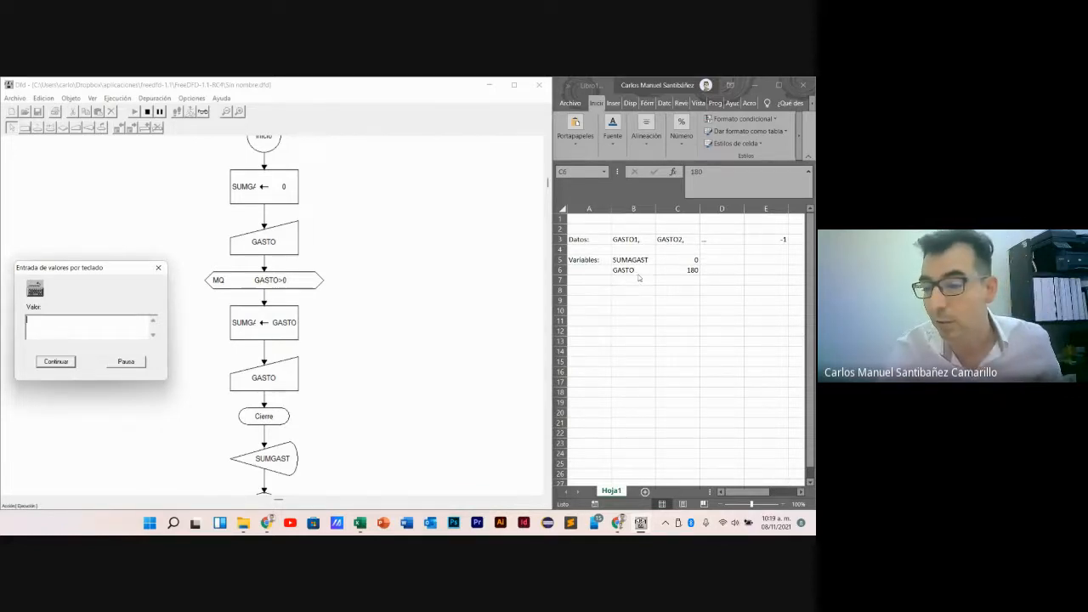
- Switch to Excel and set the SUMAGAST value in cell C5 to 180
left_click(688, 266)
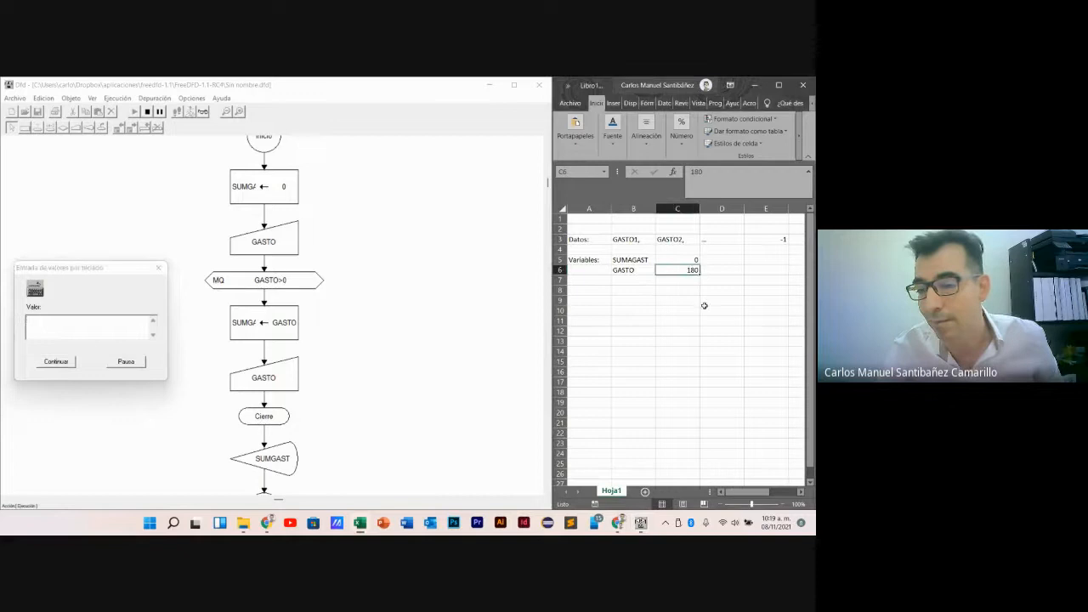
left_click(685, 261)
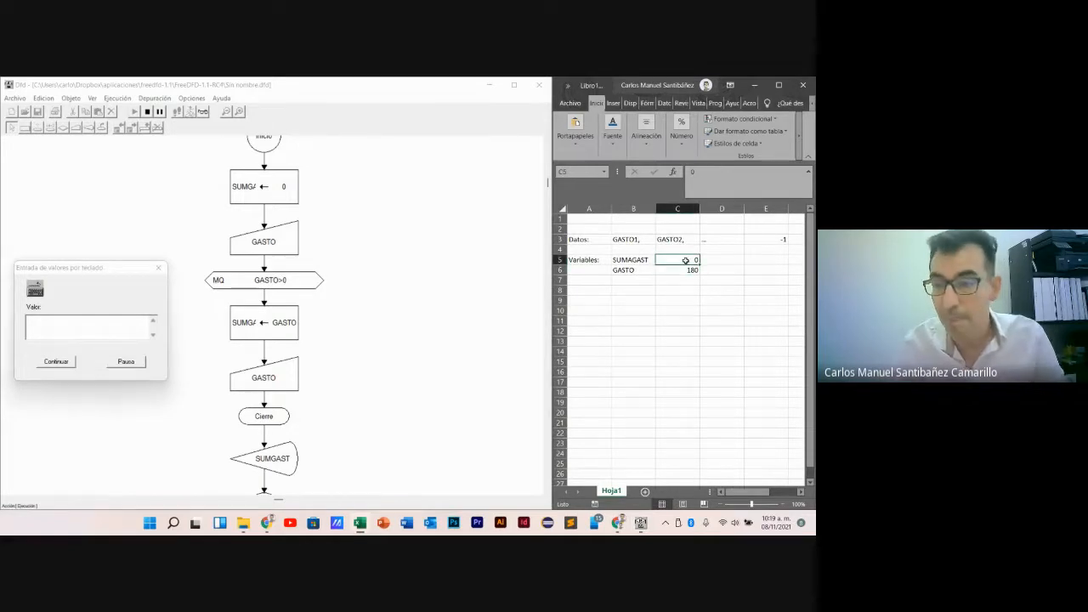
type("=")
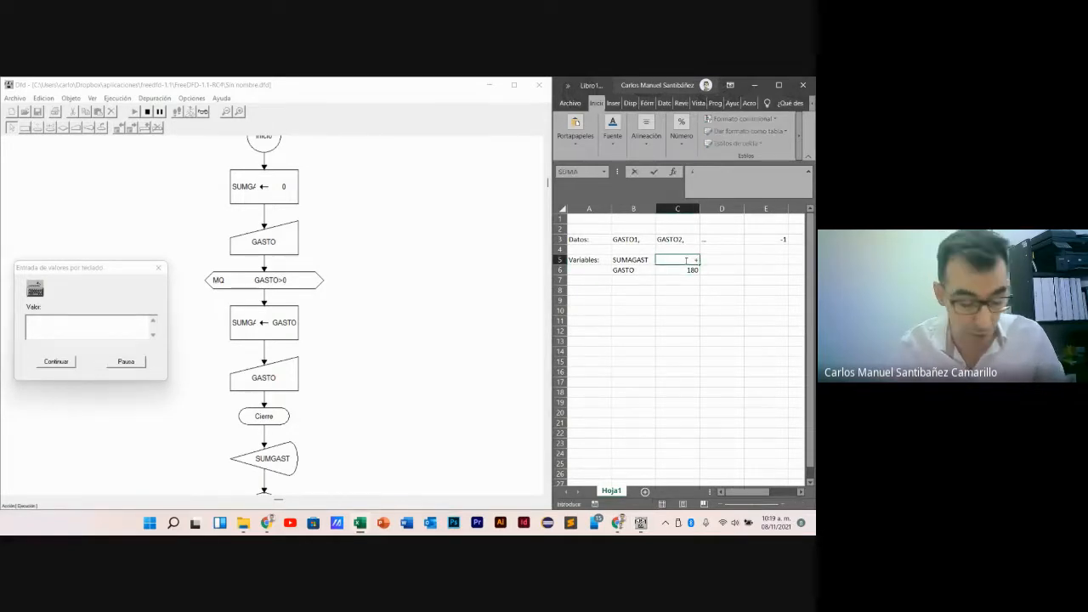
key("BackSpace")
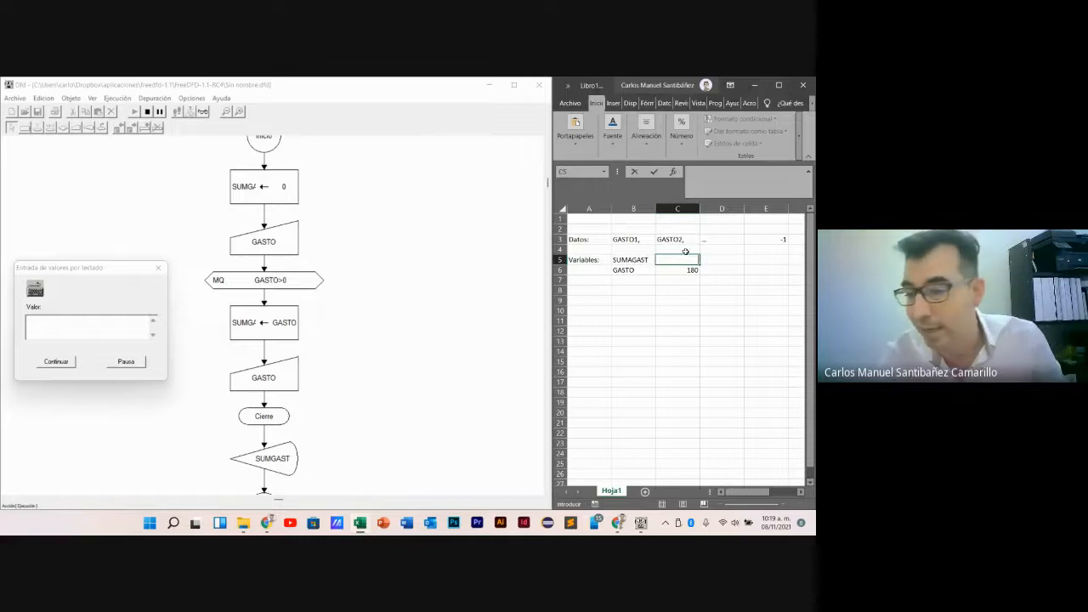
type("1")
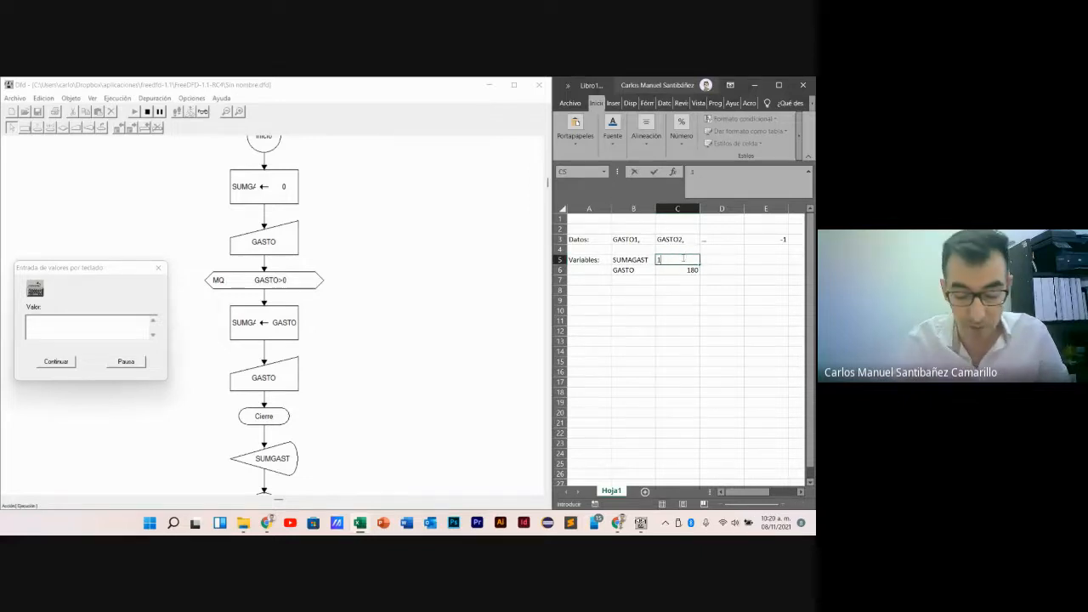
type("80")
key("Return")
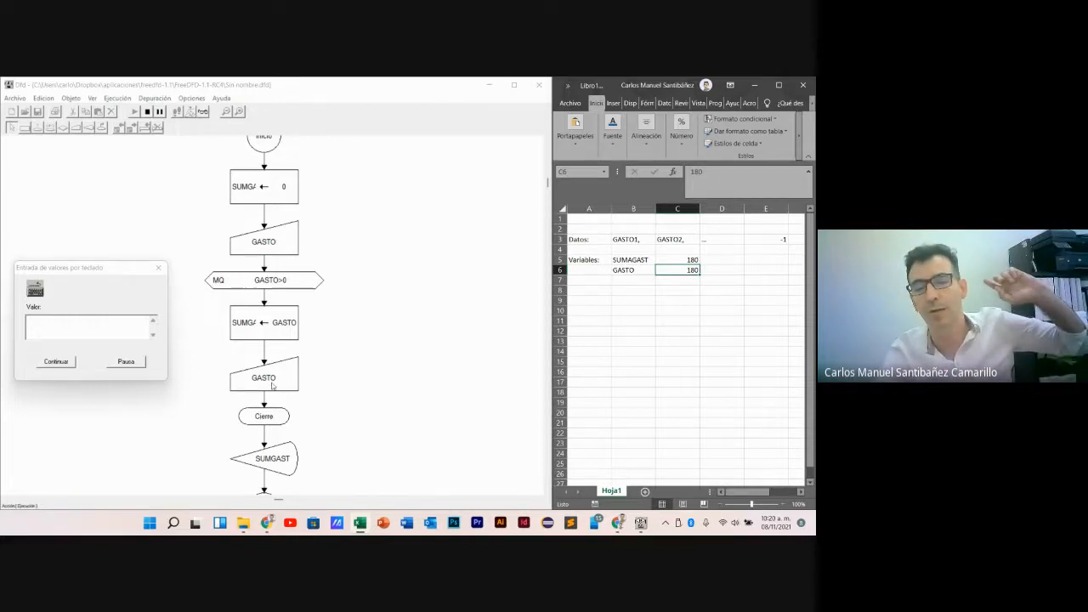
- Return to the running Dfd flowchart and submit 25 as the next GASTO value
left_click(88, 324)
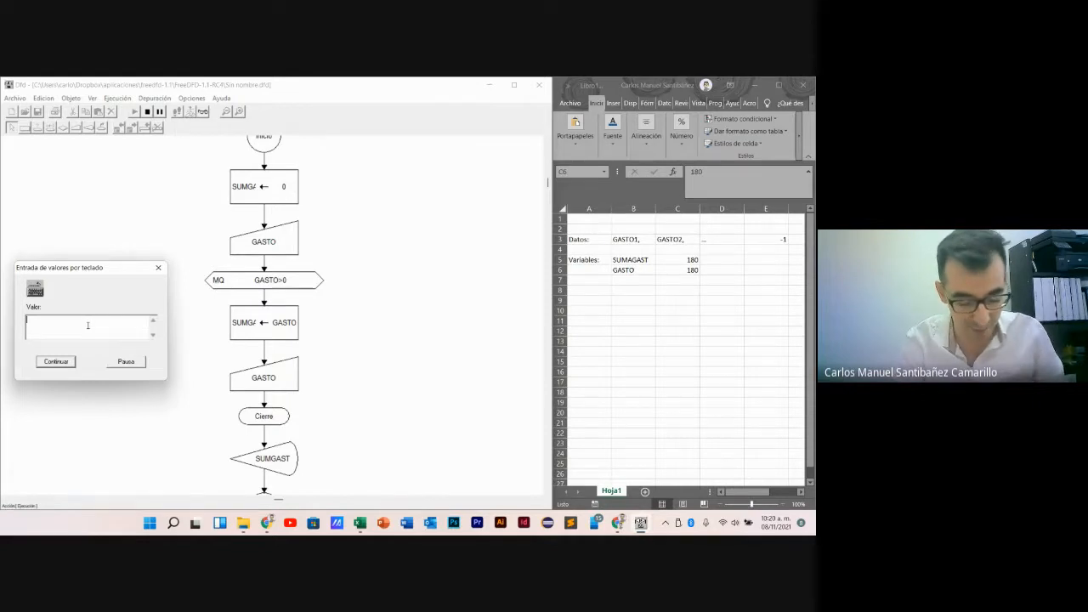
type("25")
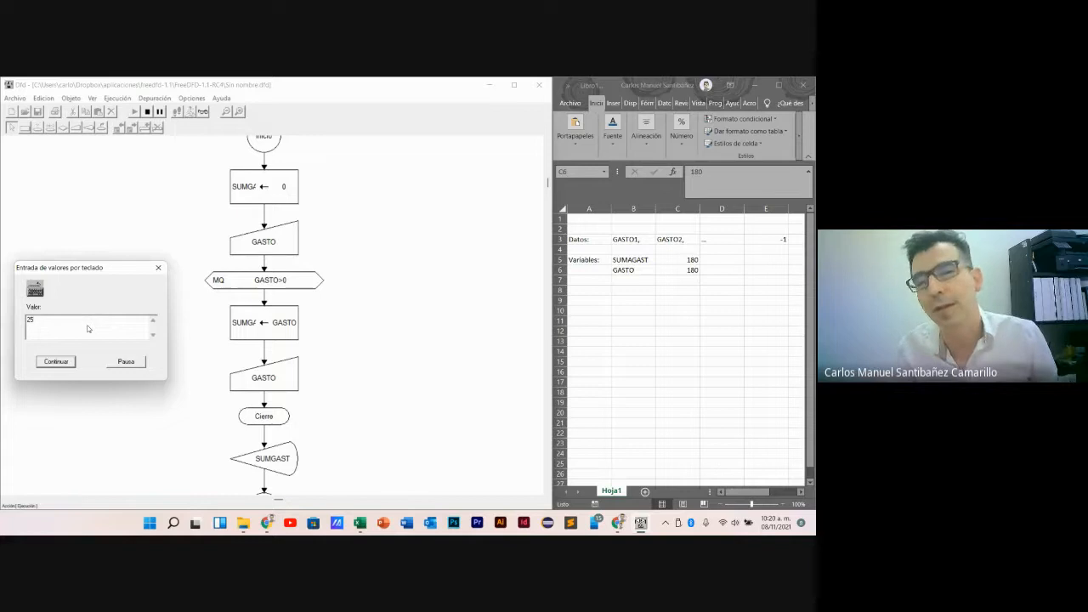
left_click_drag(101, 267, 449, 322)
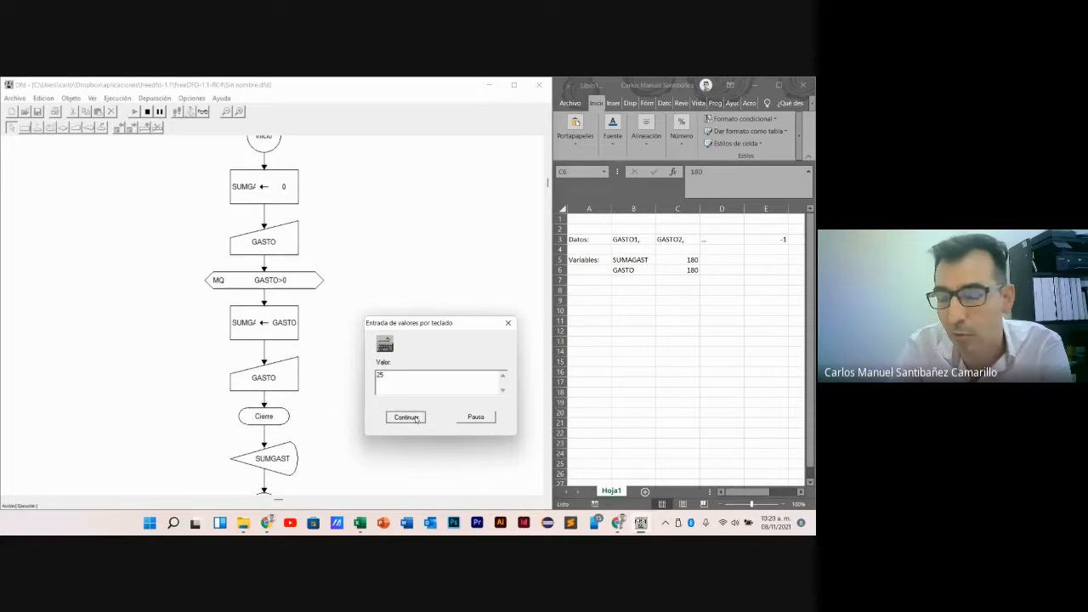
key("Return")
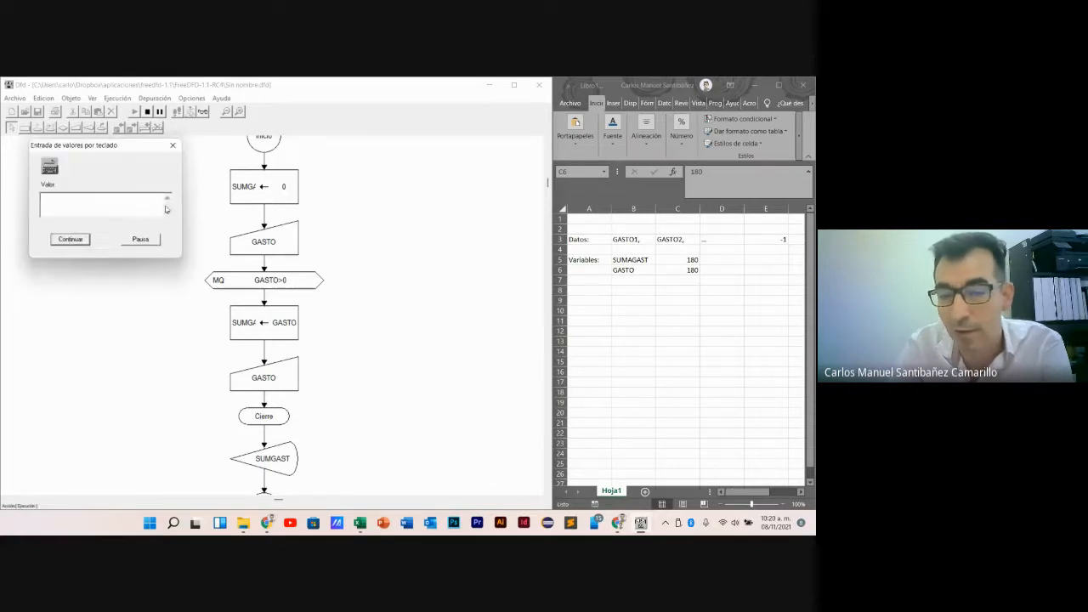
- In Excel, set GASTO in C6 to 25 and trace SUMAGAST as 180+25 in C5 with the sum 205 in D5
left_click(684, 271)
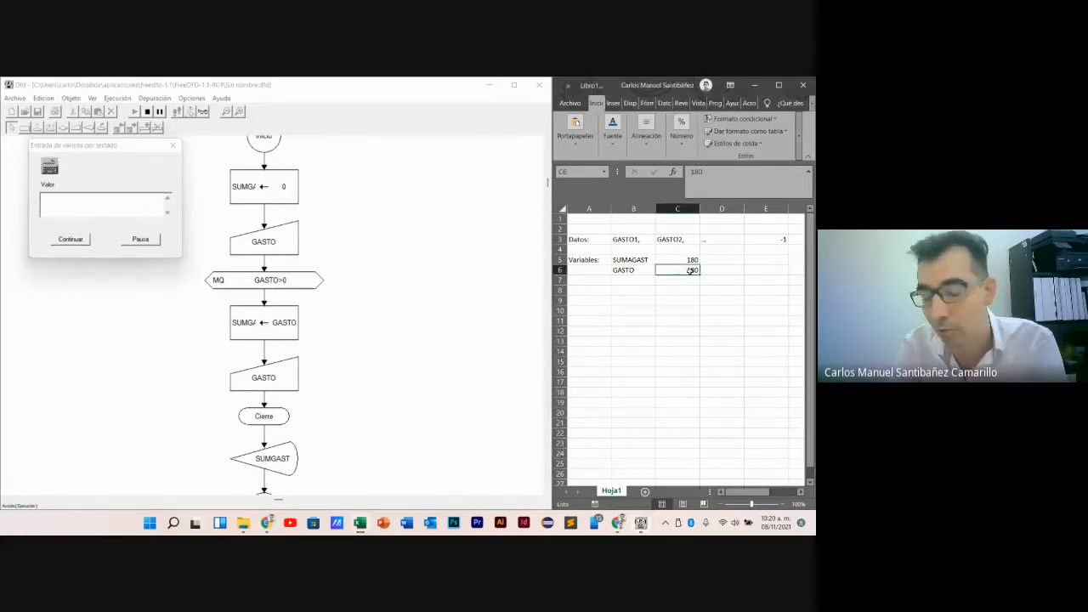
type("25")
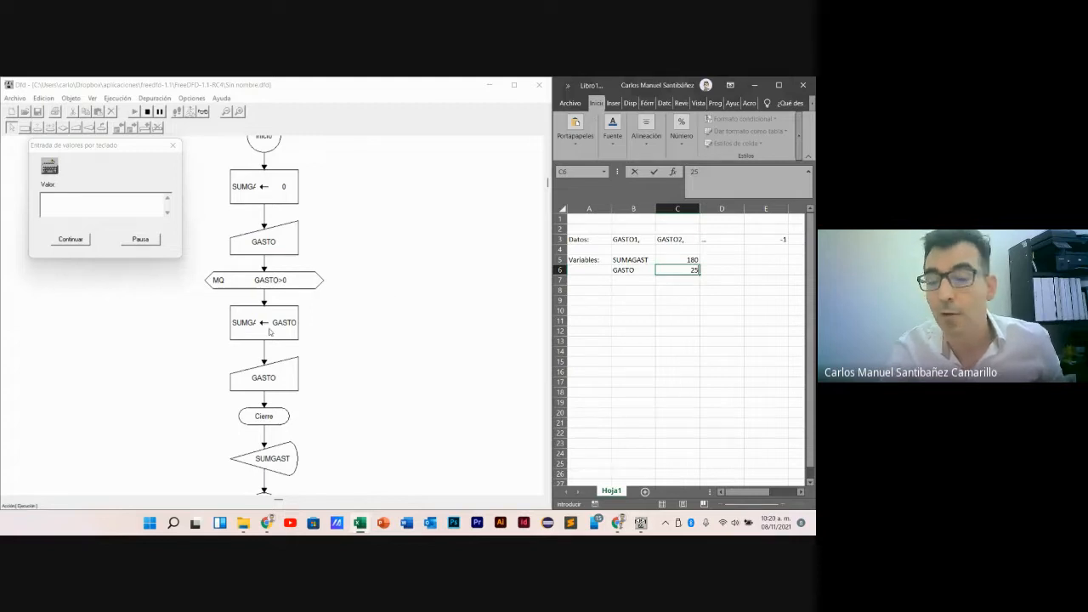
left_click(687, 259)
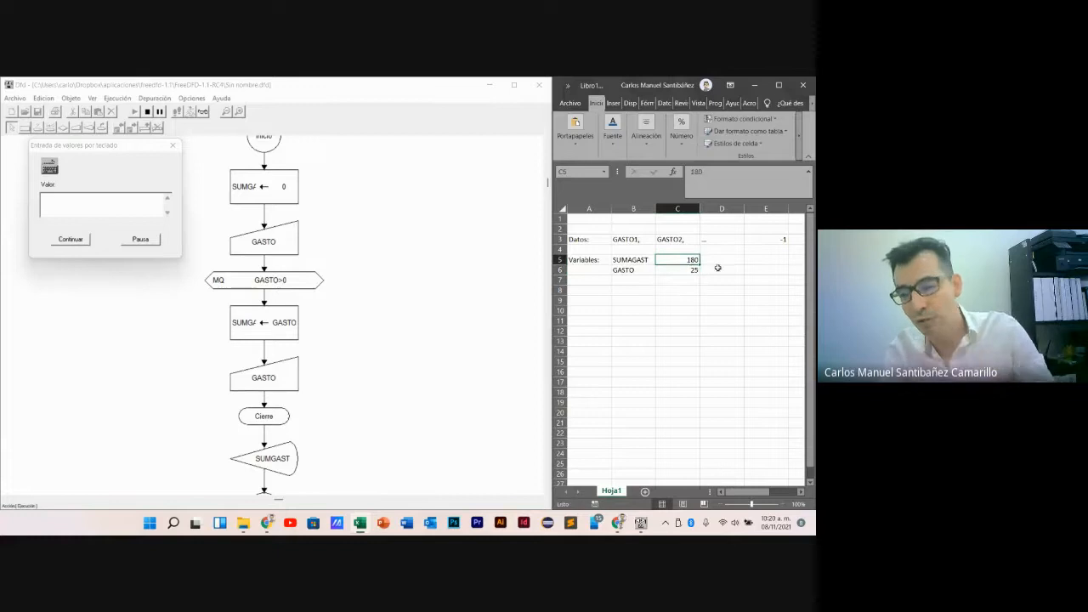
type("180+25")
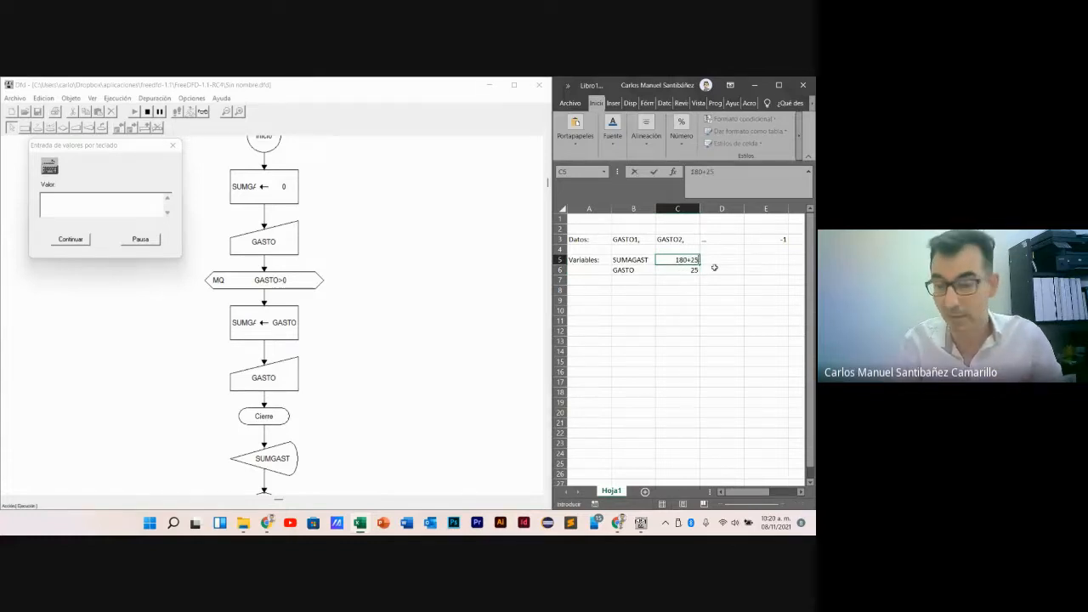
key("Tab")
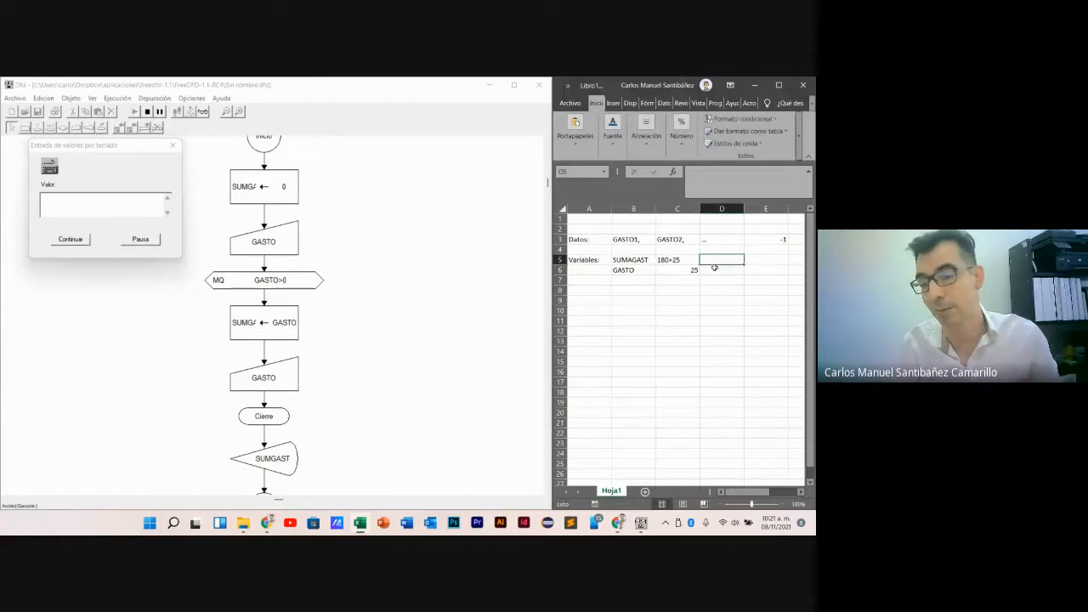
type("205")
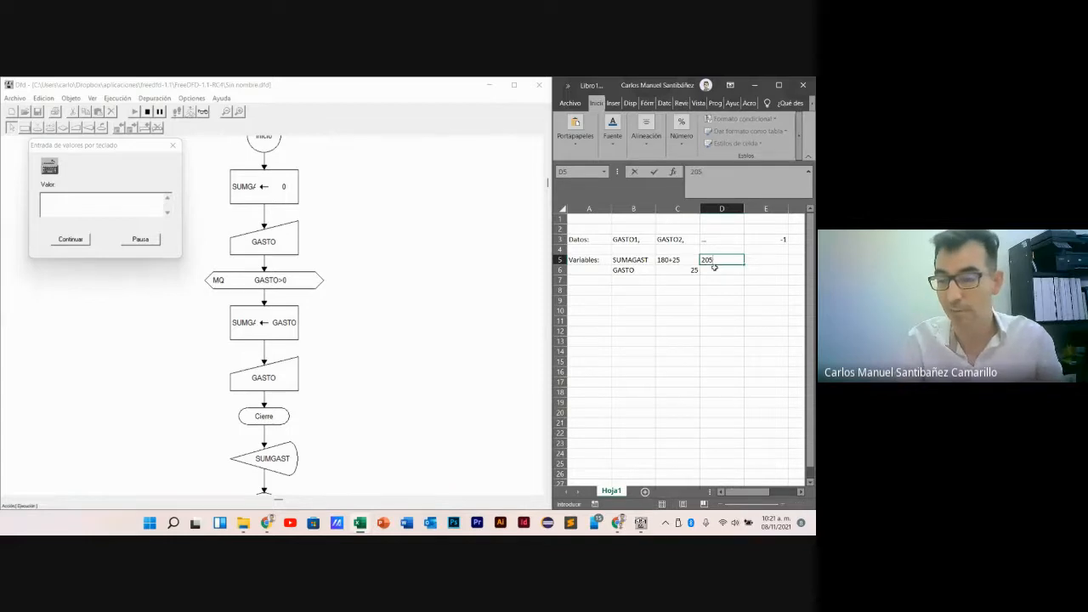
key("Return")
left_click(727, 260)
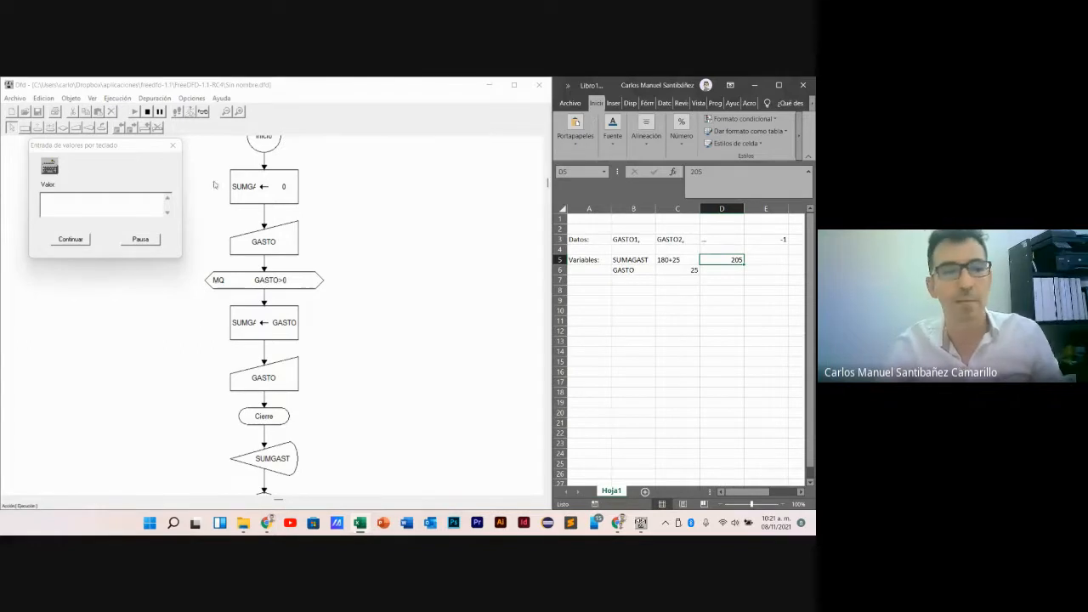
- Switch back to Dfd and submit 15 as the third GASTO value
left_click_drag(97, 147, 449, 258)
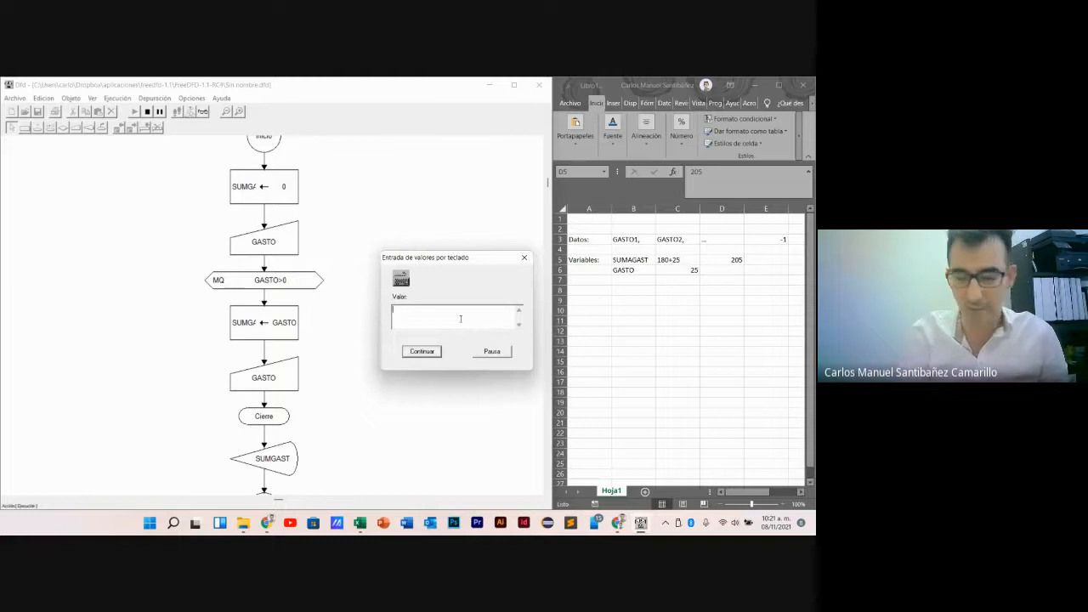
type("15")
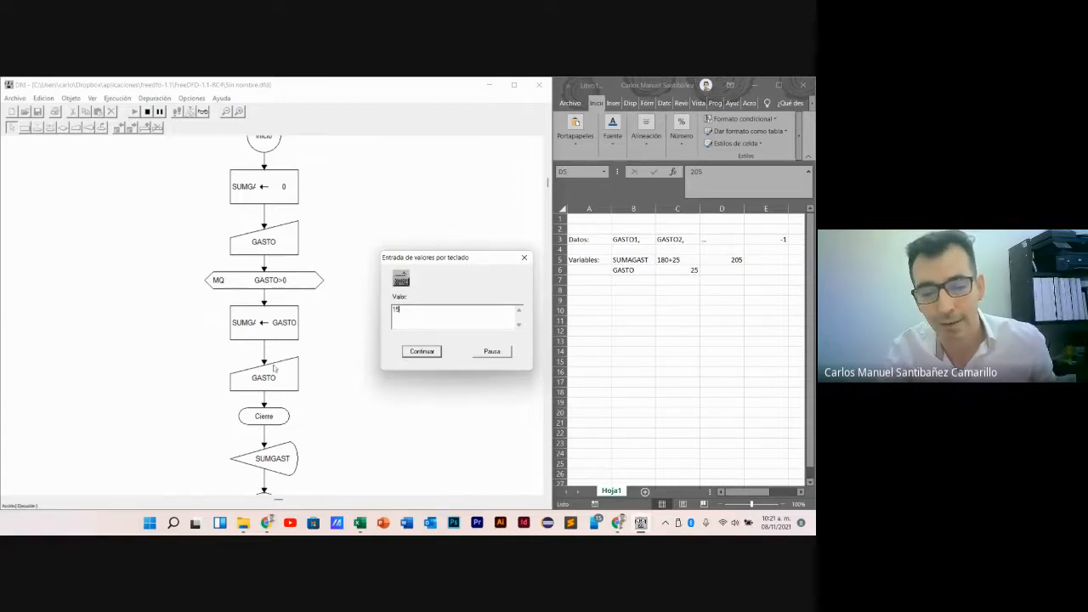
left_click(425, 355)
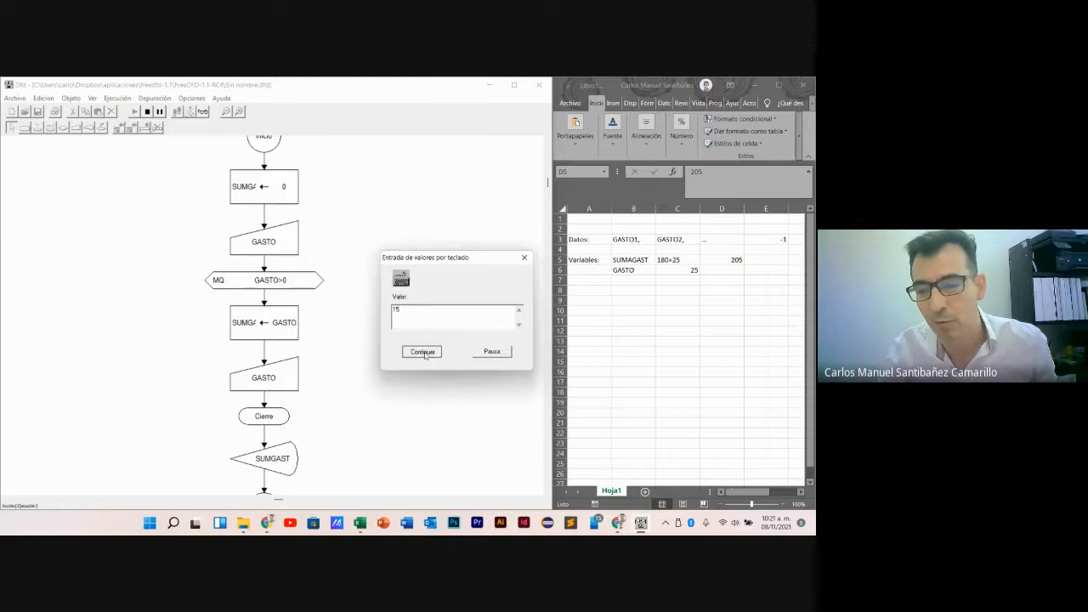
- Switch to Excel and set the GASTO value in cell C6 to 15
left_click(691, 272)
left_click(694, 270)
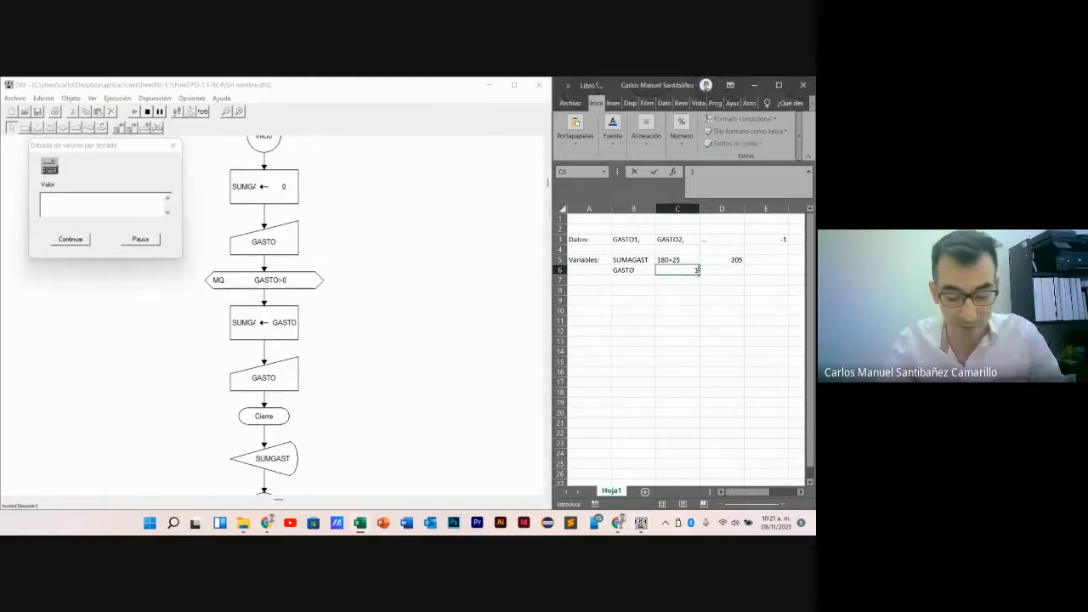
type("15")
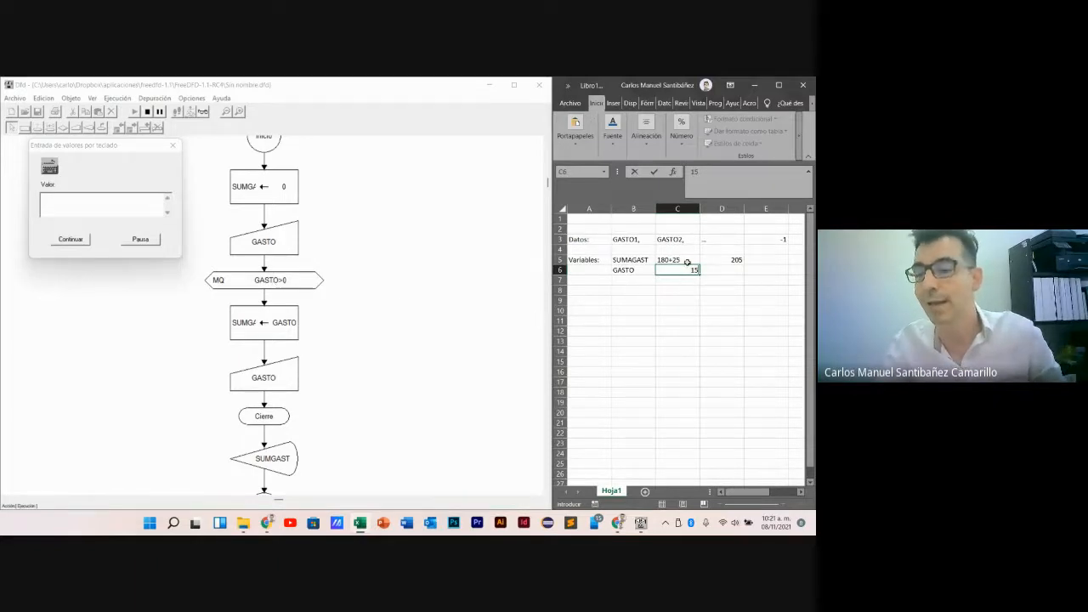
- Trace the next SUMAGAST update in Excel as 205+15 in D5, with the sum 220 in E5
left_click(728, 260)
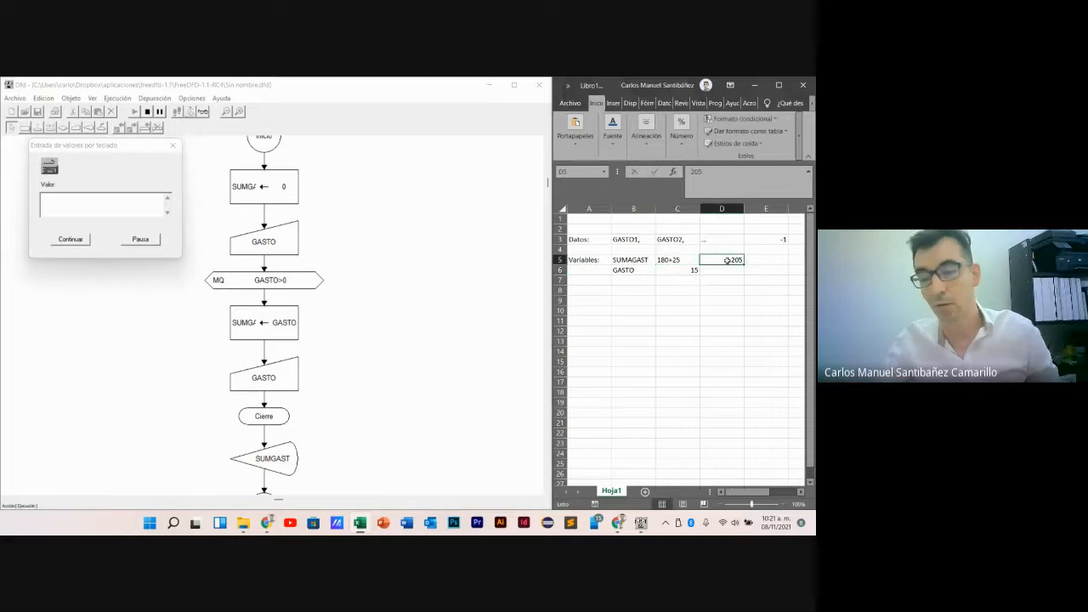
double_click(728, 260)
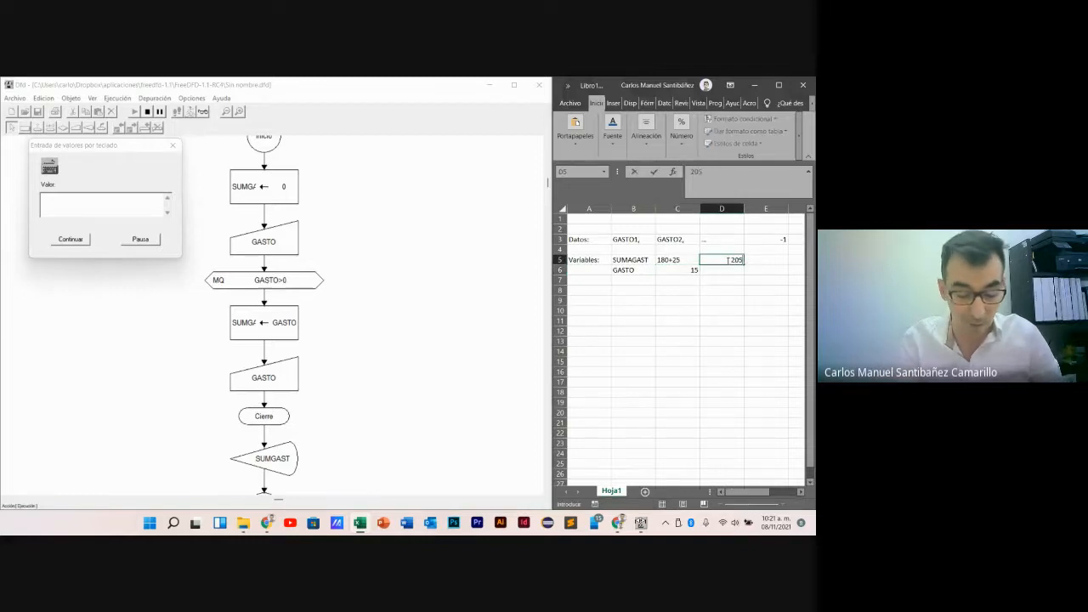
type("+15")
key("Tab")
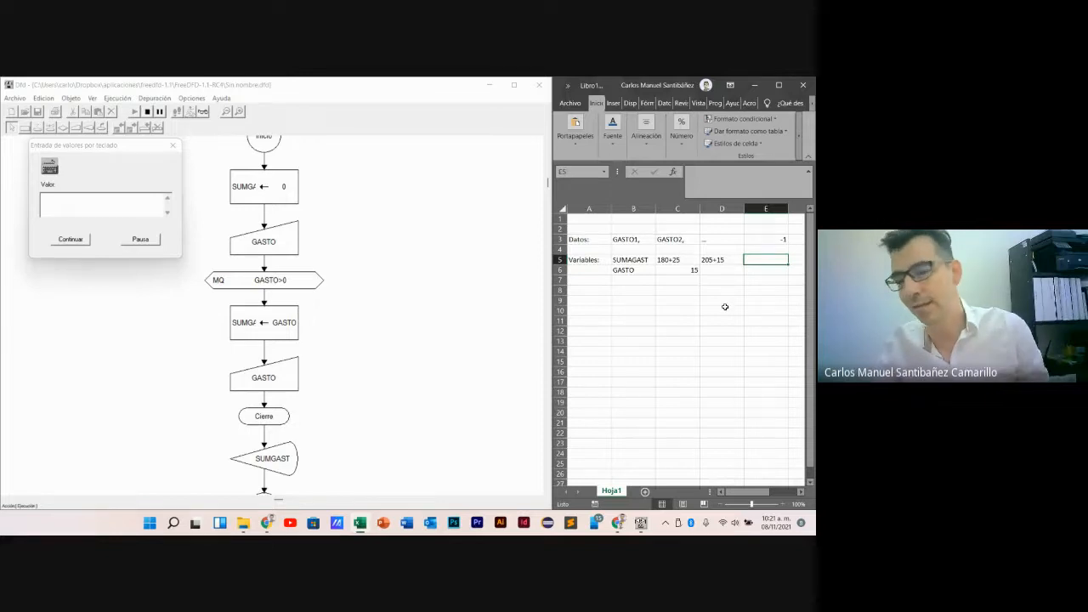
type("220")
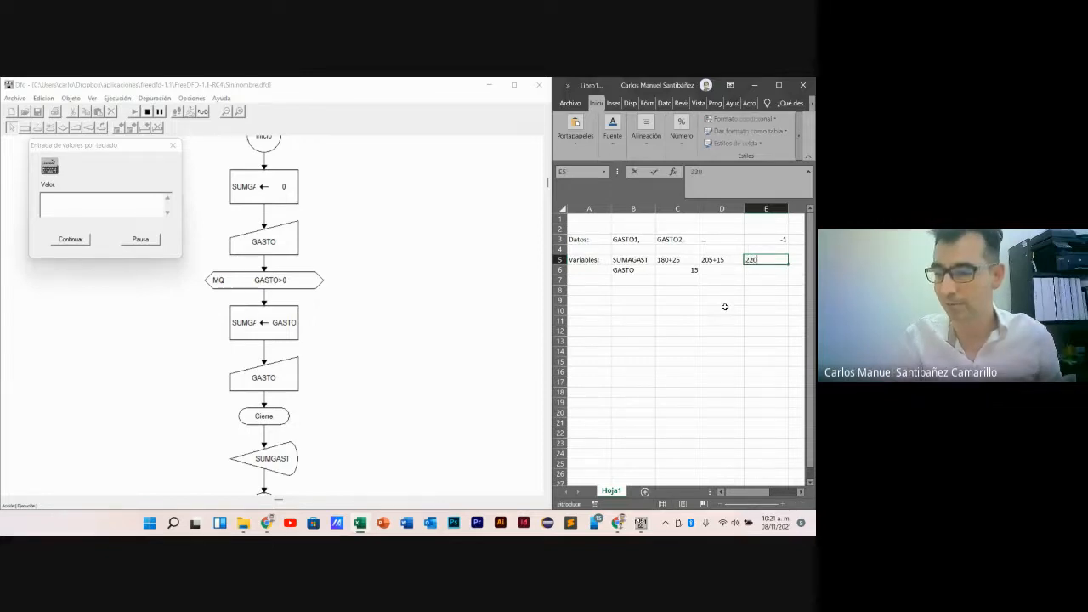
key("Return")
key("Left")
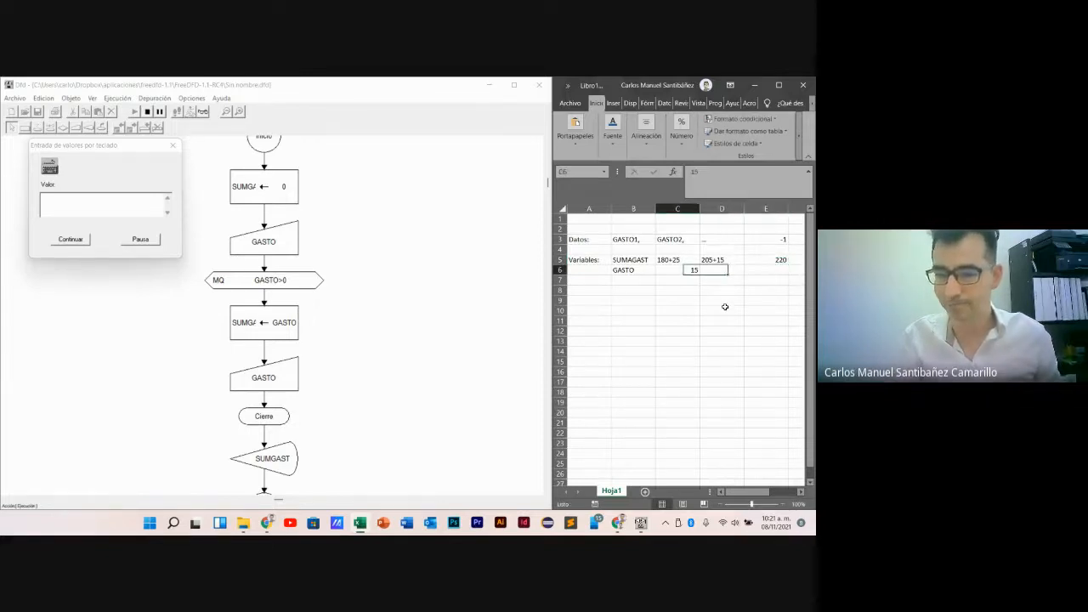
key("Left")
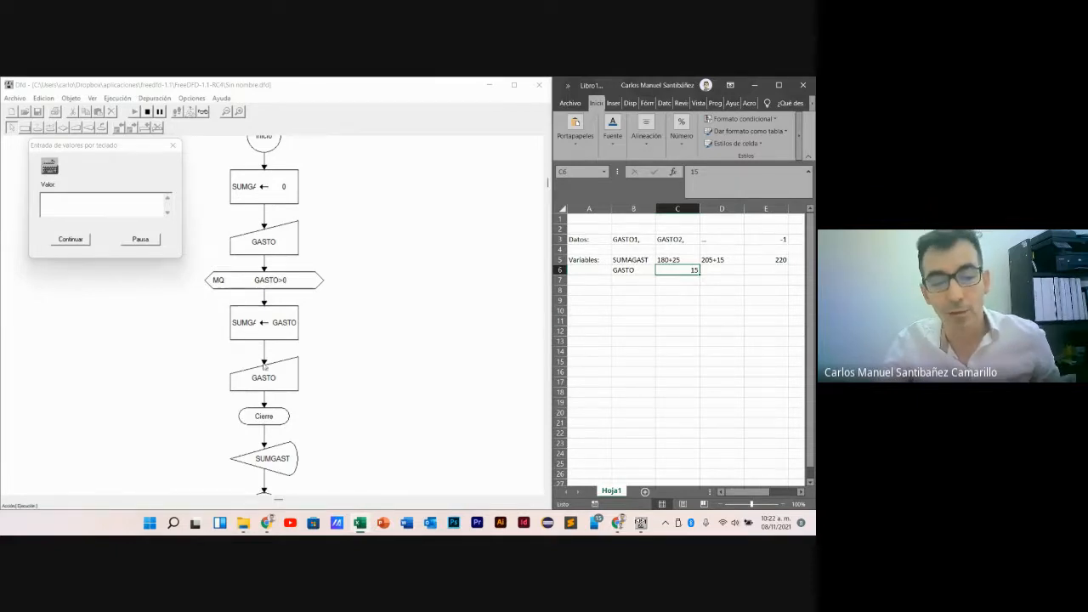
- Enter -1 as the GASTO value in the Dfd input prompt and set C6 to -1 in Excel
left_click(103, 204)
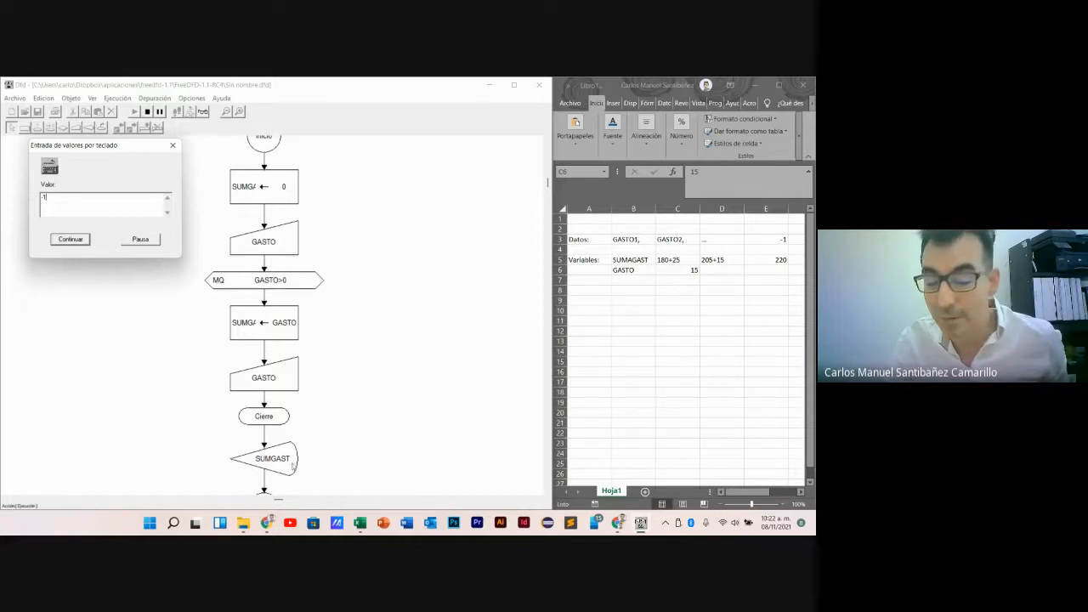
left_click(670, 272)
type("=")
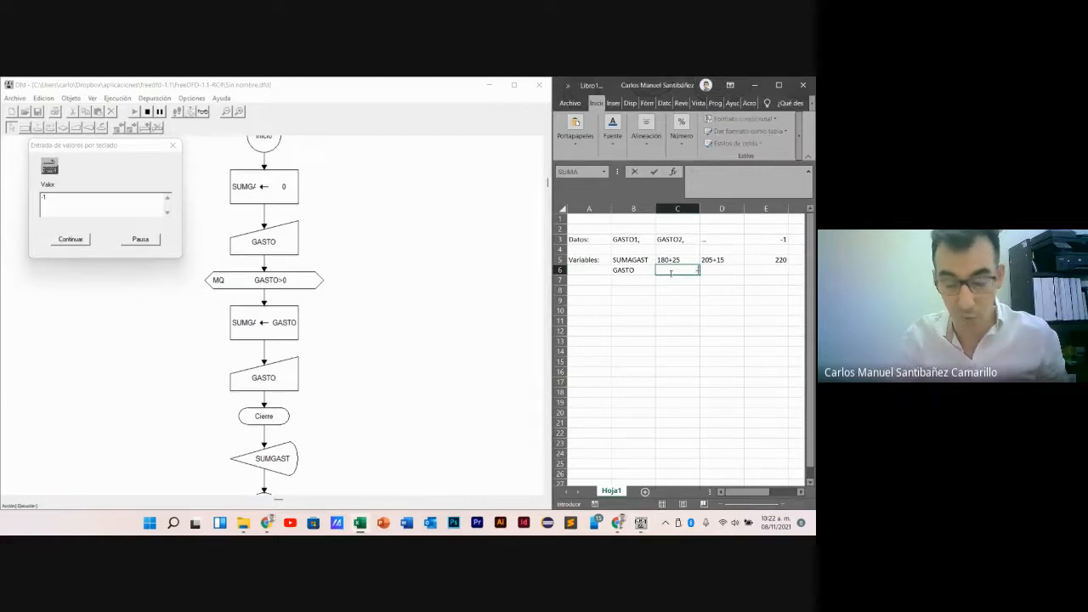
type("1")
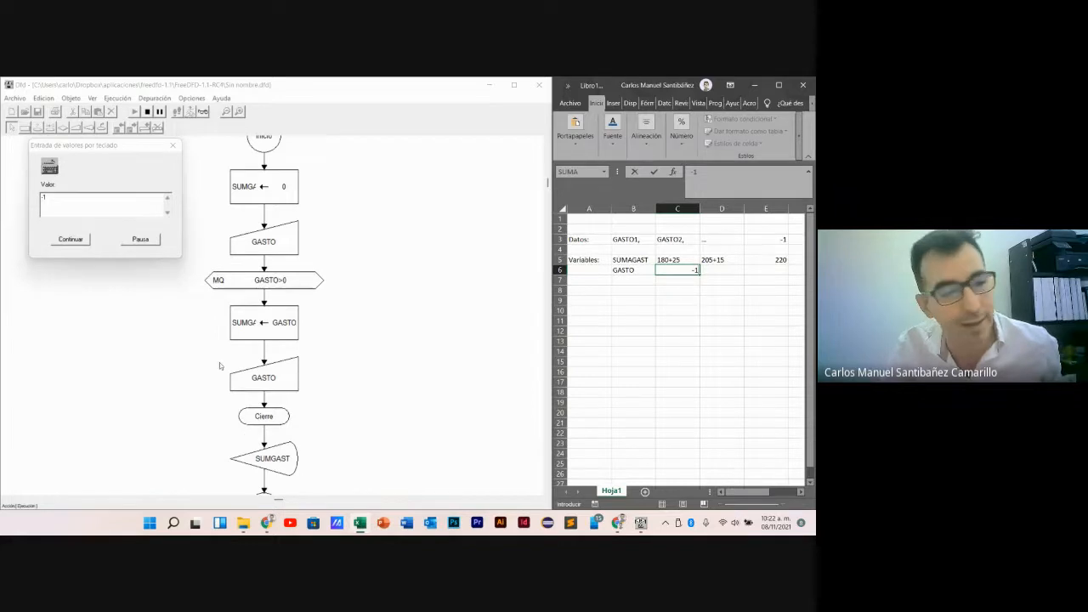
- Submit the -1 value in Dfd, move the output window clear of the flowchart and finish the run
left_click(78, 241)
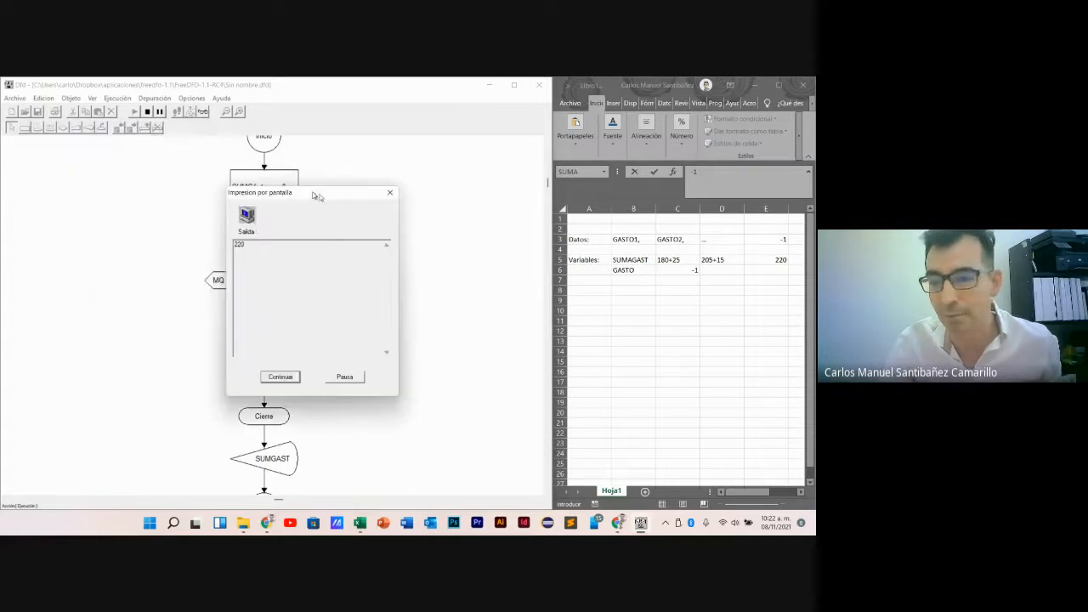
left_click_drag(316, 196, 455, 222)
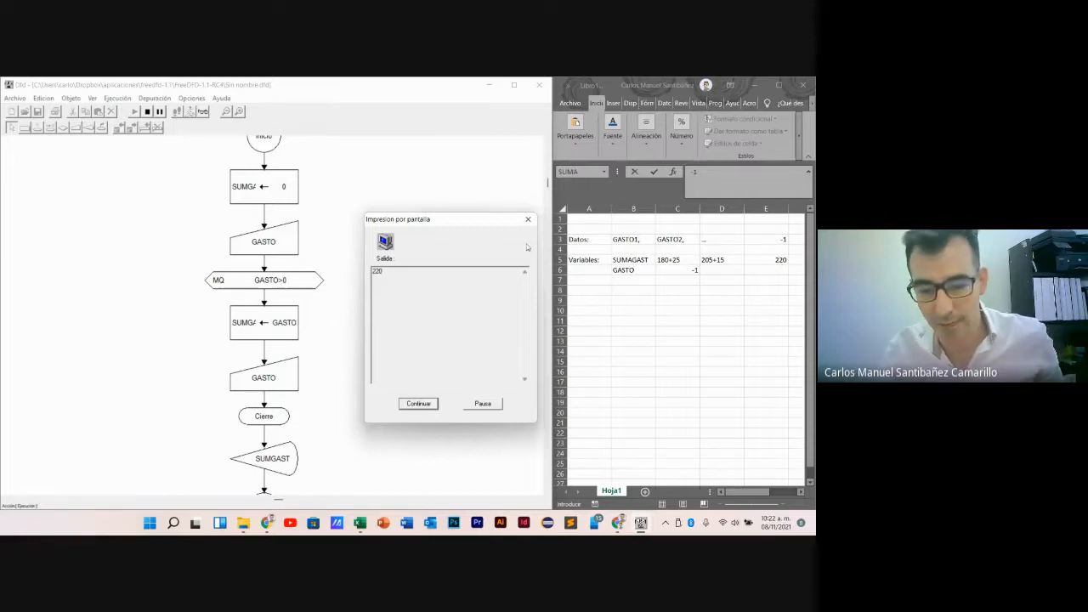
left_click(429, 406)
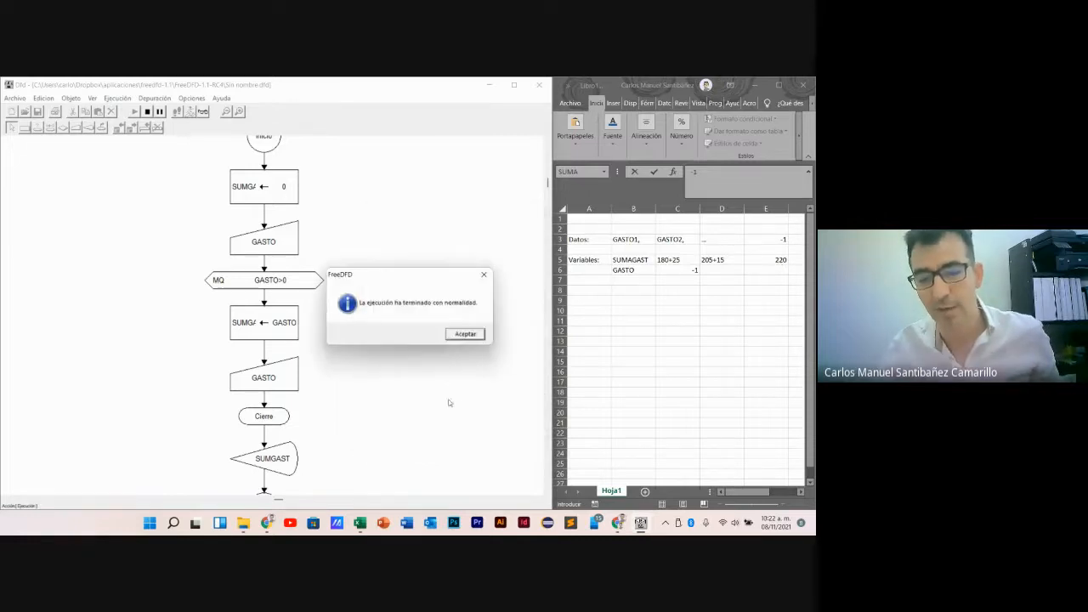
left_click(463, 334)
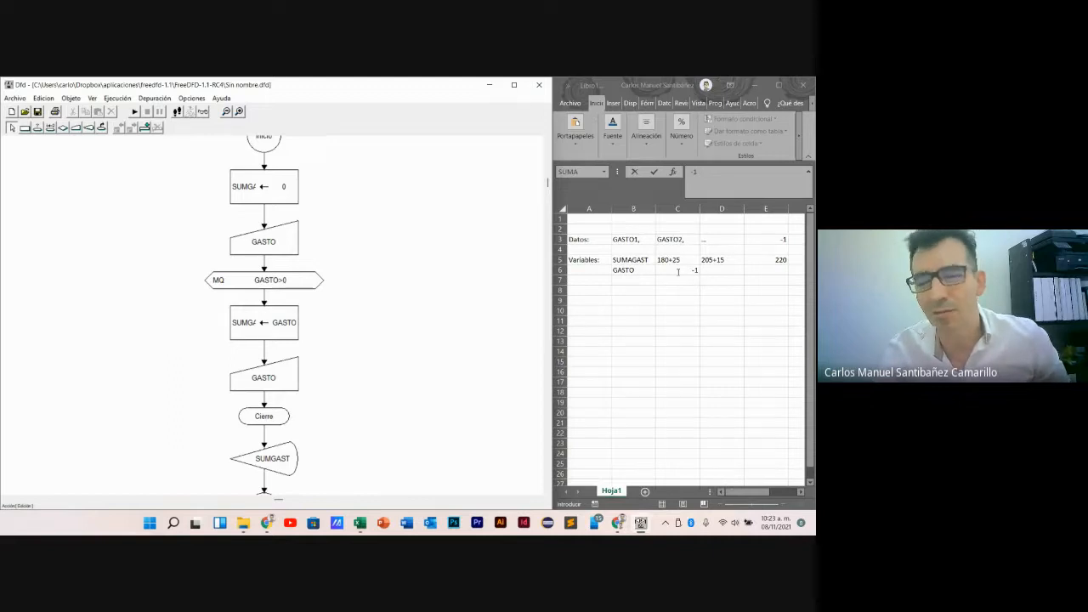
- Switch to Excel and list the GASTO values 180, 25 and 15 in cells C6 to C8
left_click(678, 271)
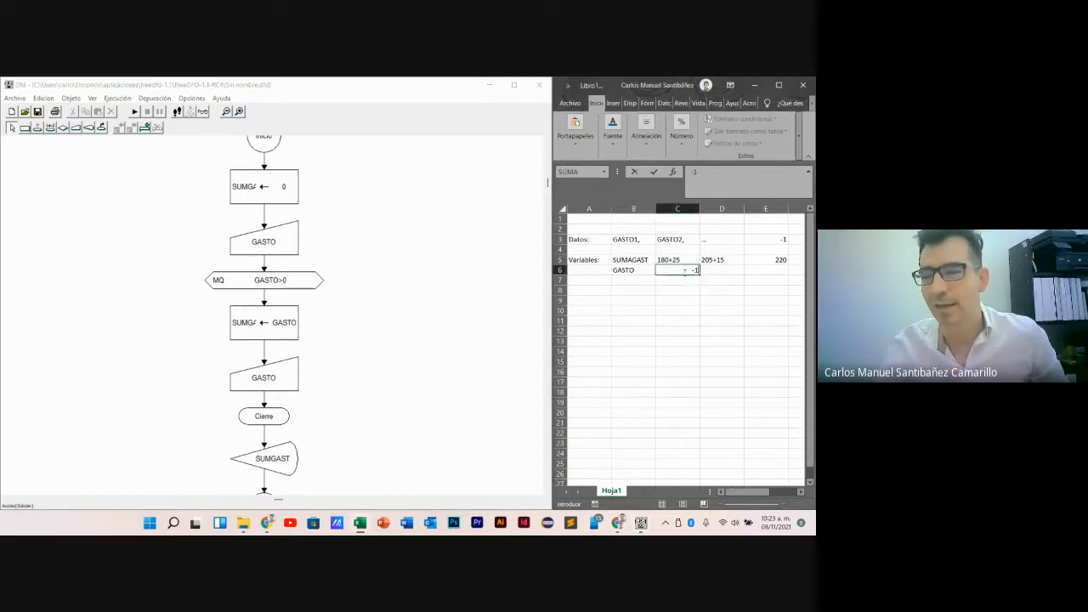
type("180")
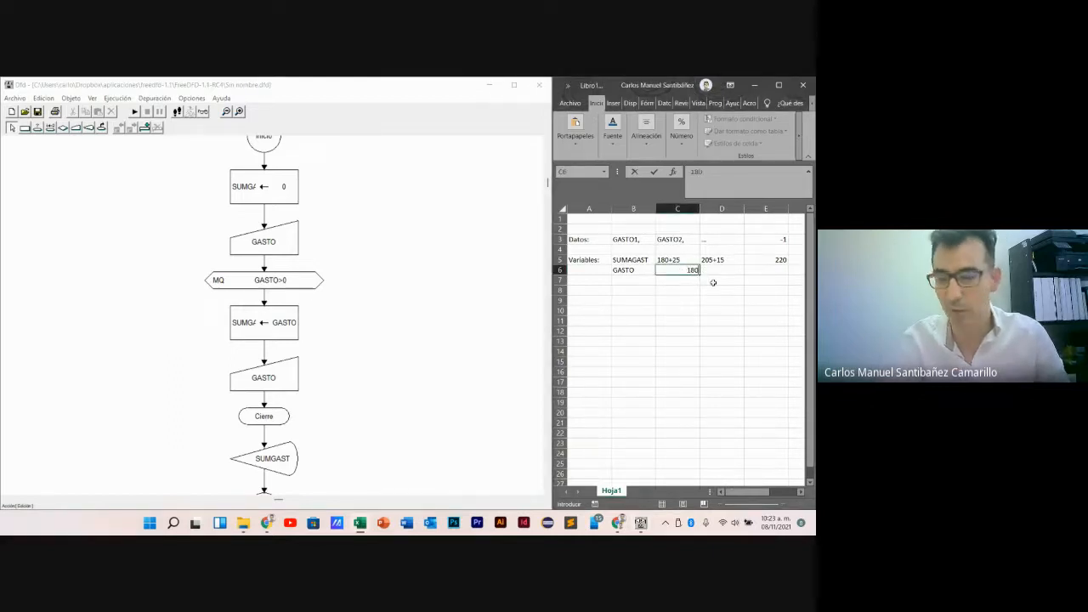
key("Return")
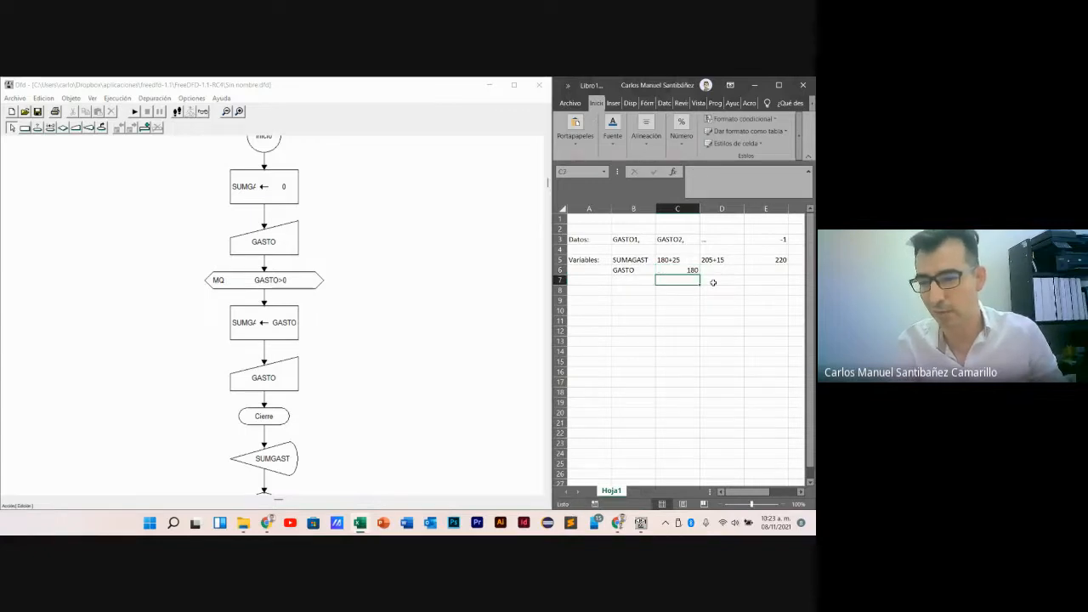
type("25")
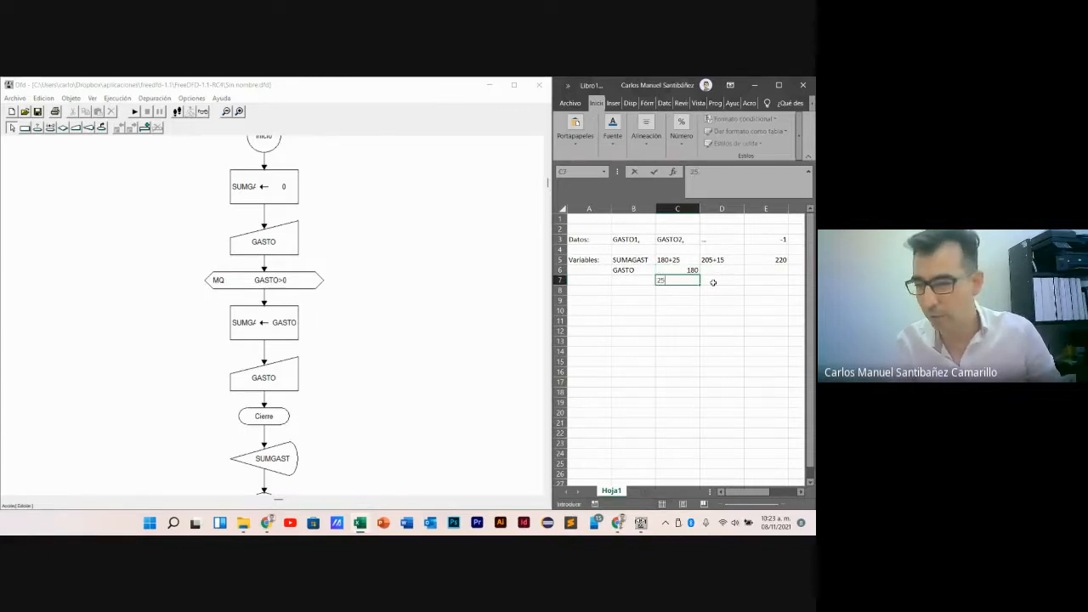
key("Return")
type("15")
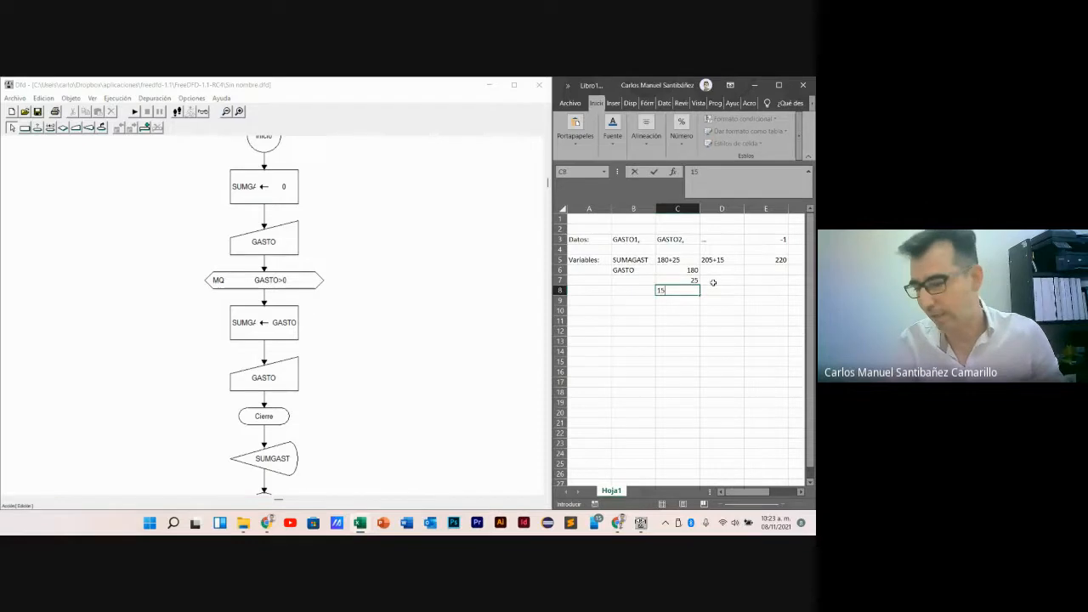
key("Return")
- Go through the listed GASTO values and add -1 below them in C9
left_click(669, 271)
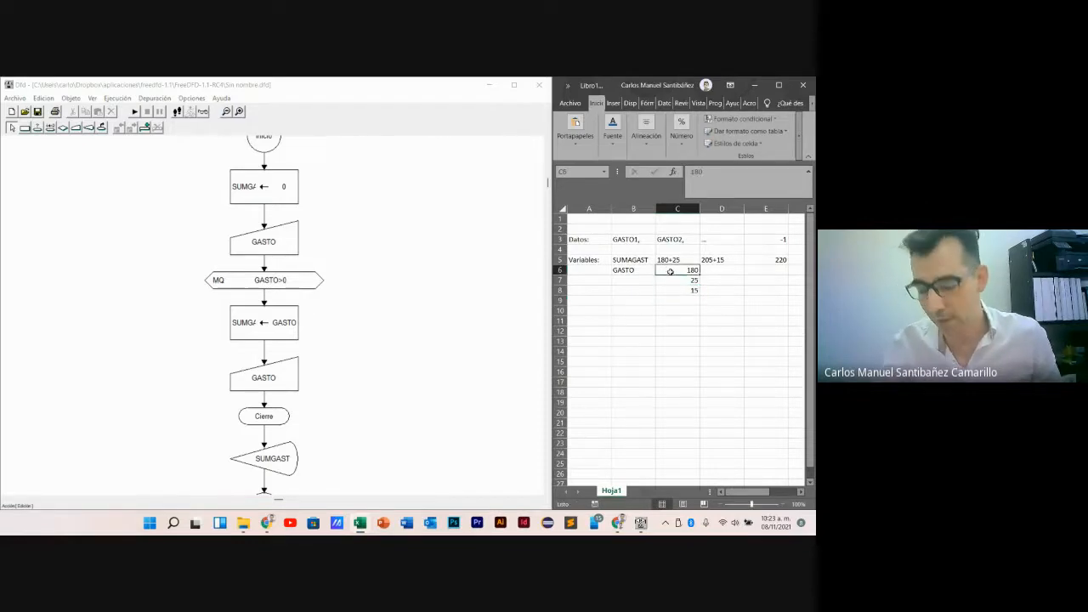
key("Down")
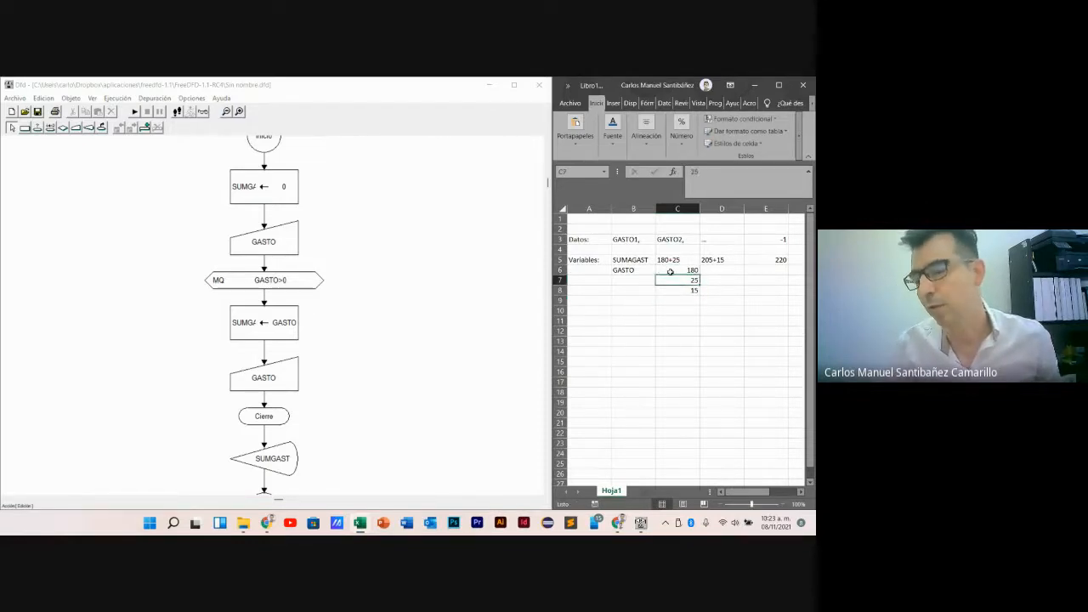
key("Down")
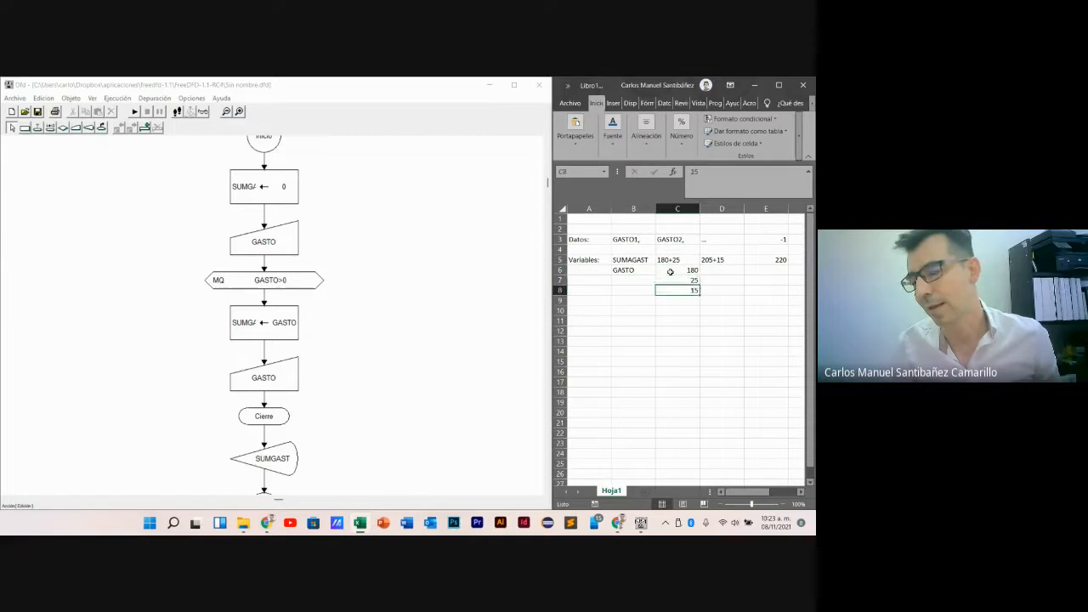
key("Down")
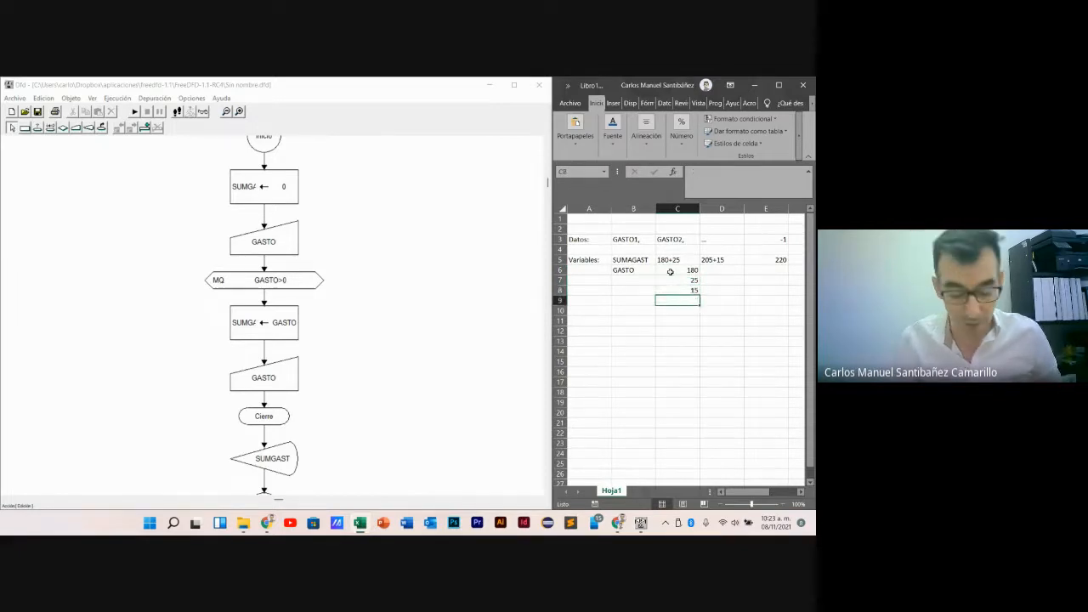
type("-1")
key("Return")
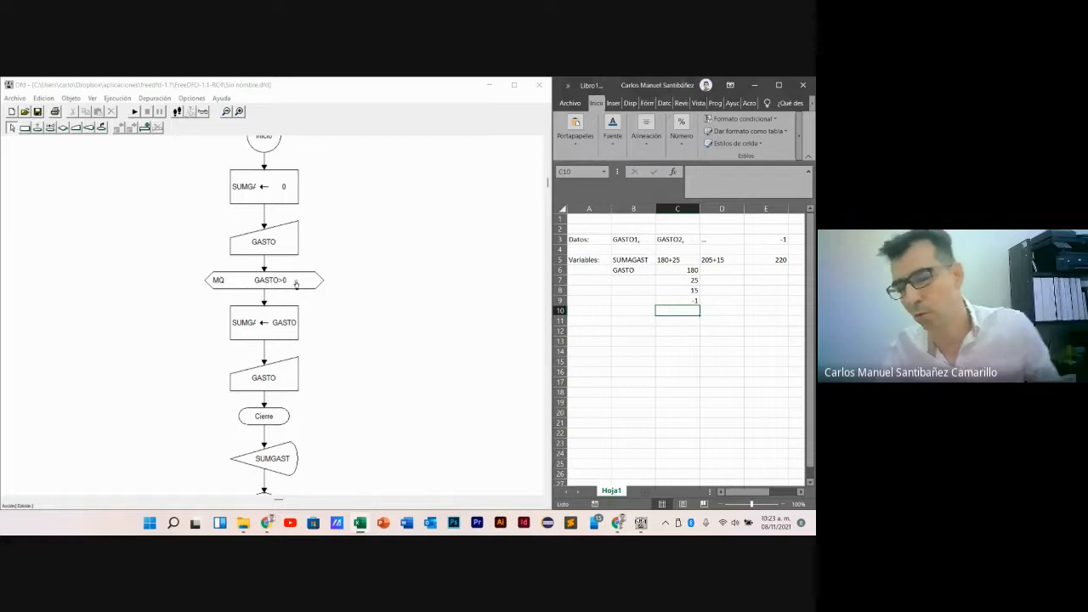
- Switch to Dfd, run the flowchart again and submit 2000 and 50 as the first two GASTO values
left_click(132, 113)
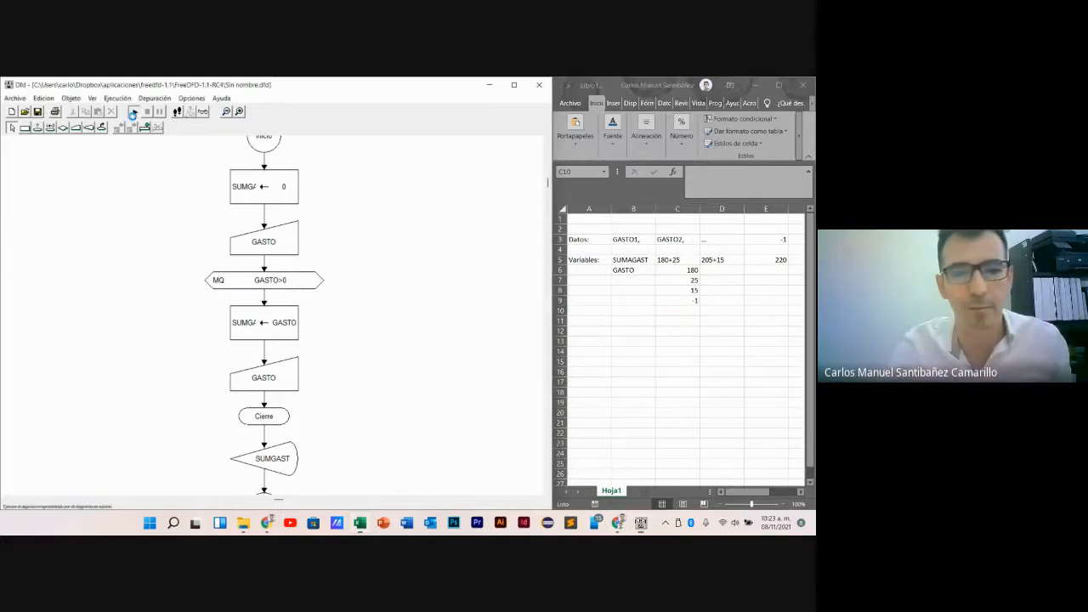
left_click_drag(104, 148, 427, 242)
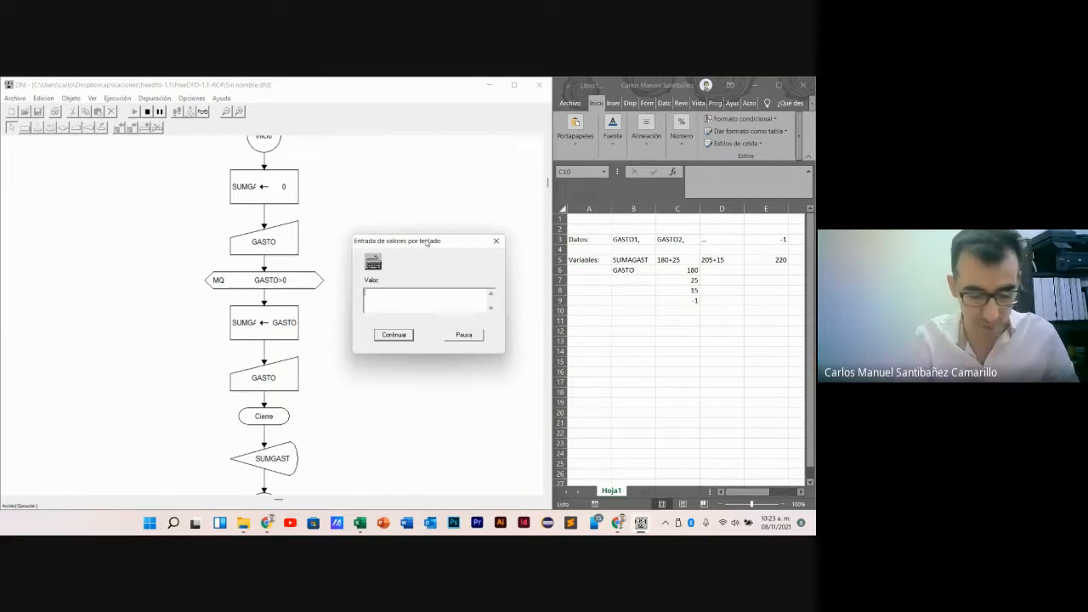
type("2000")
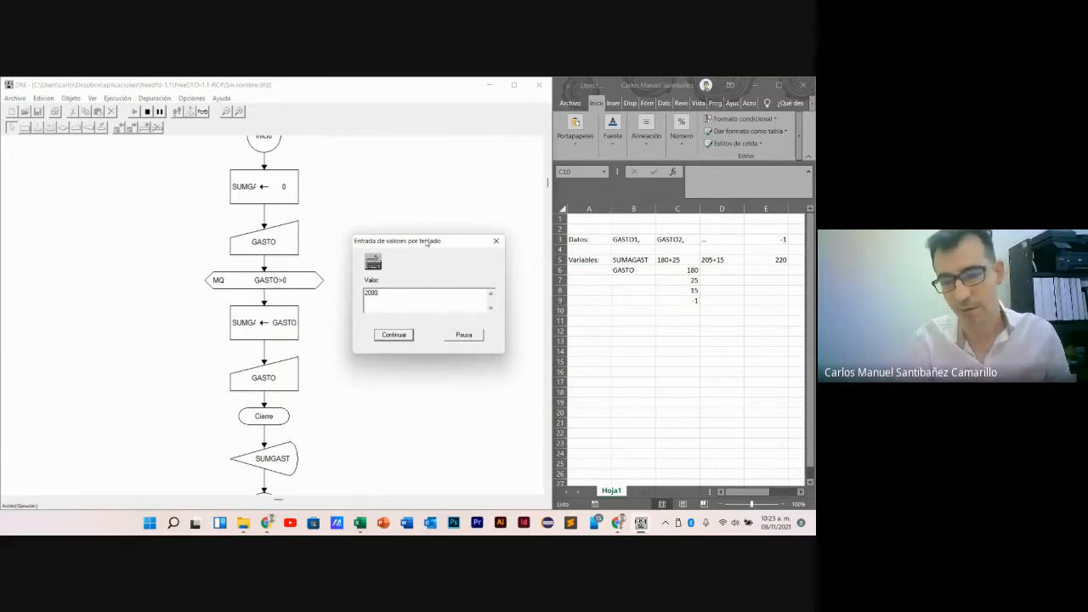
key("Return")
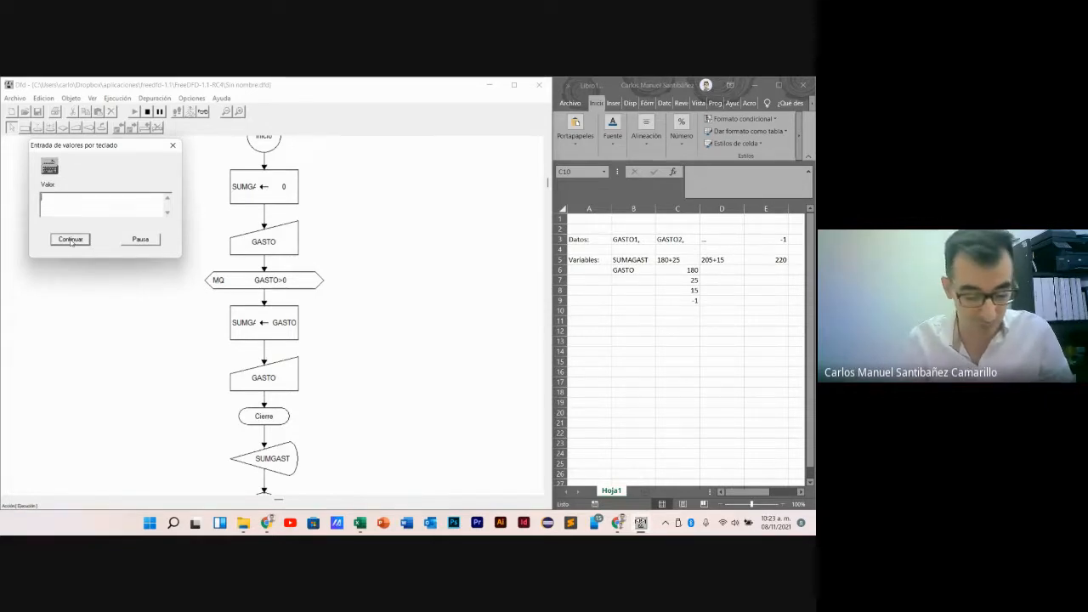
type("15")
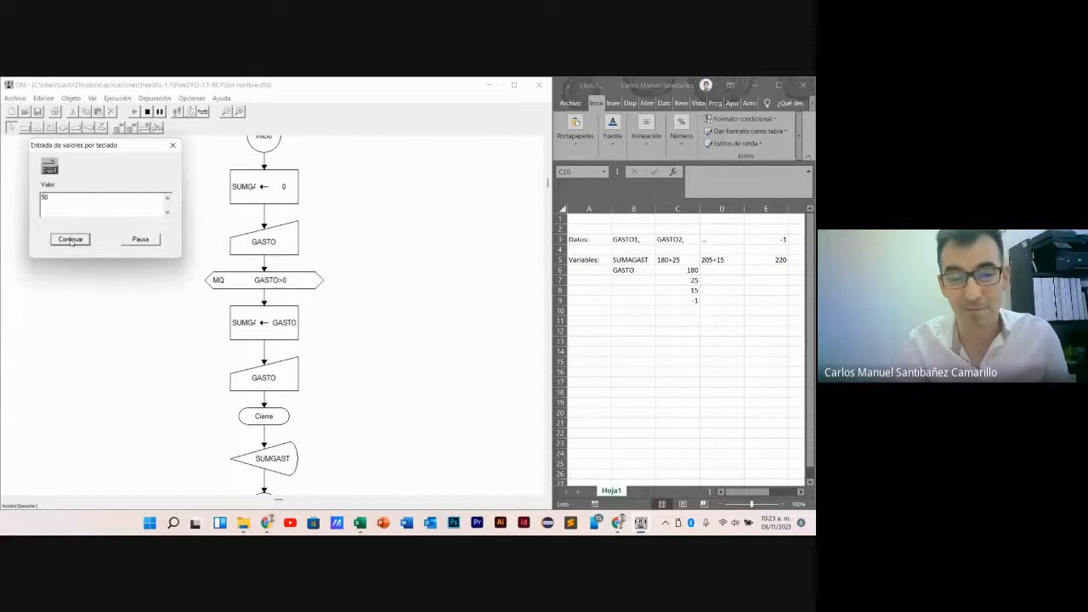
type("0")
left_click(71, 240)
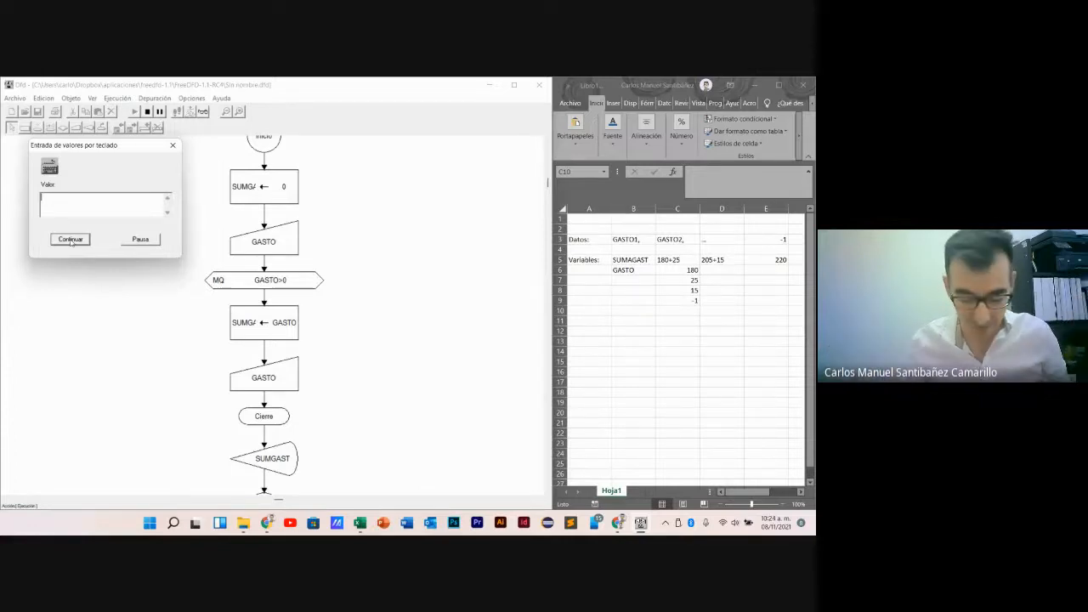
- Submit -30 as the GASTO value to end the loop, then close the total output and the completion message
type("-")
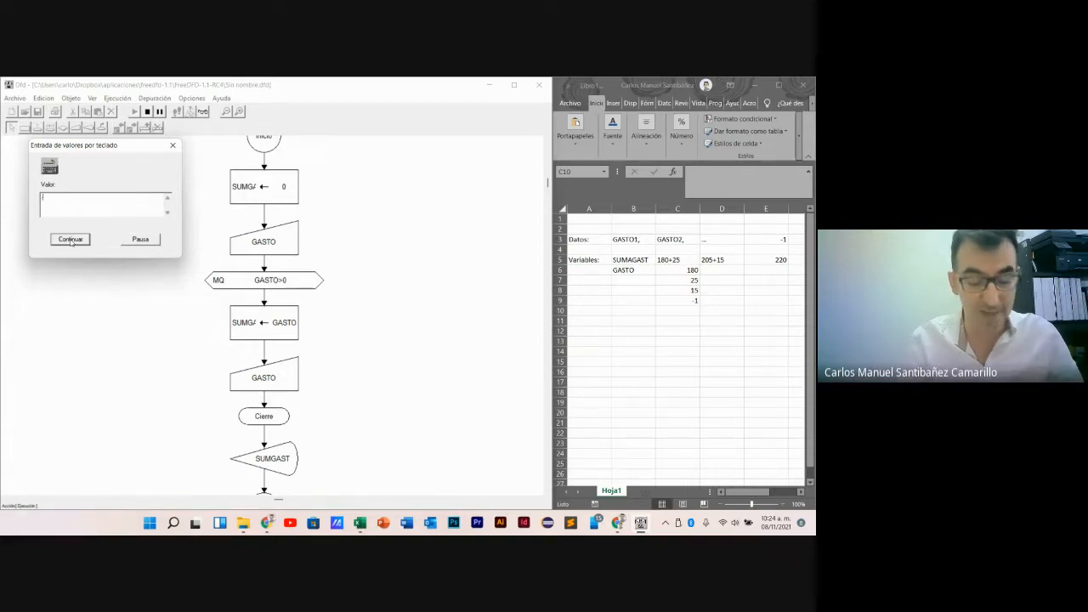
type("30")
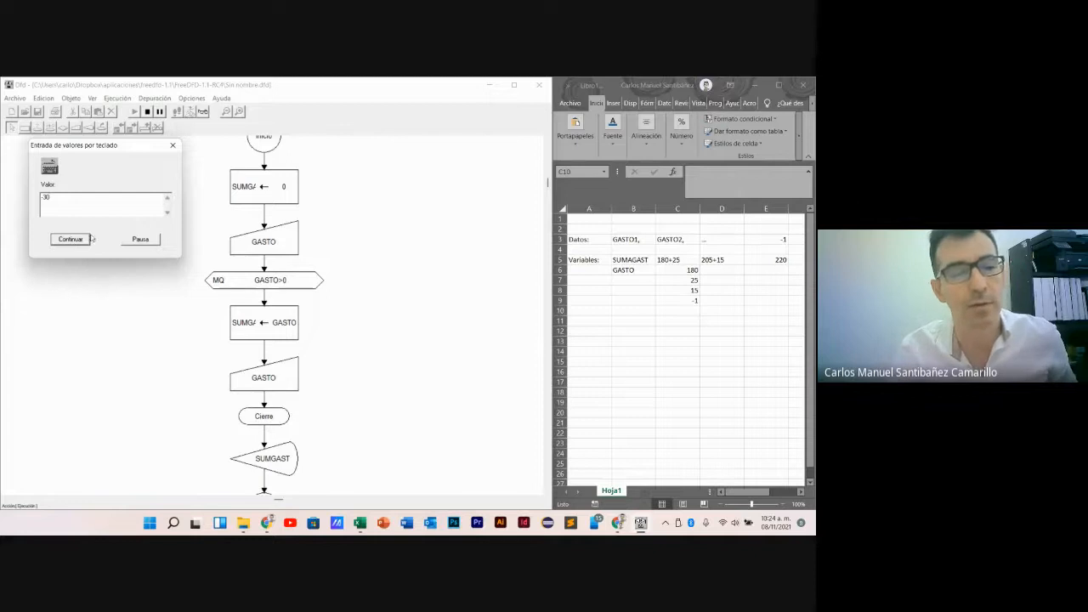
left_click_drag(77, 150, 403, 232)
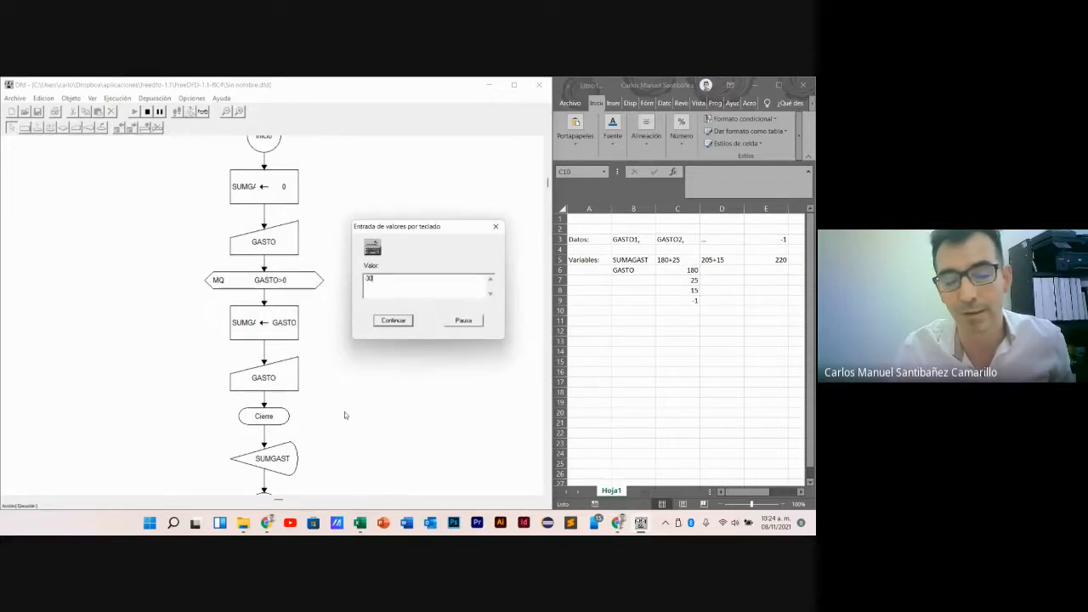
left_click(392, 320)
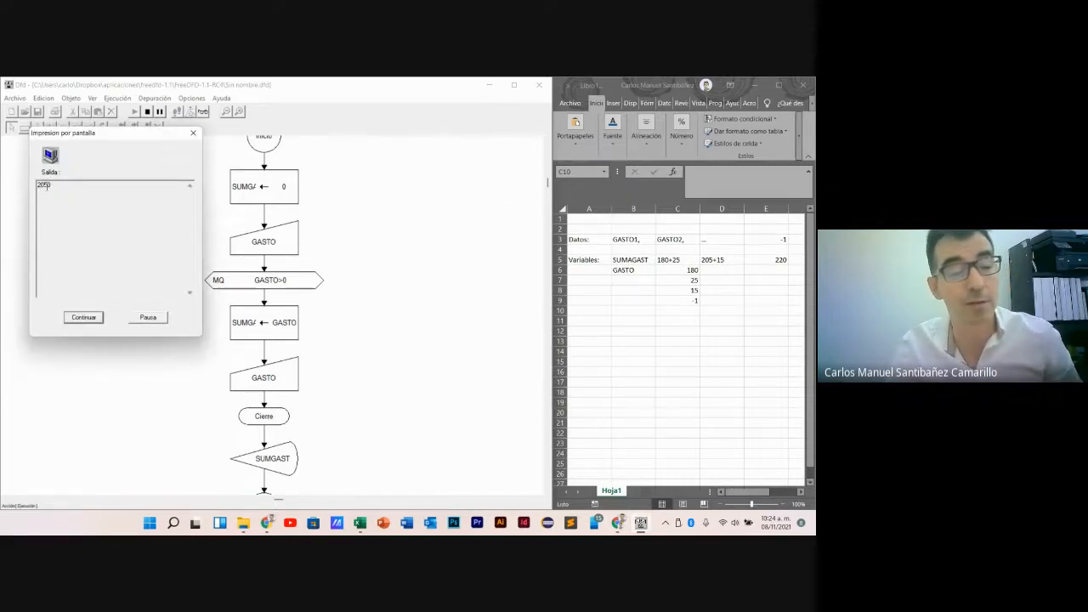
left_click(85, 319)
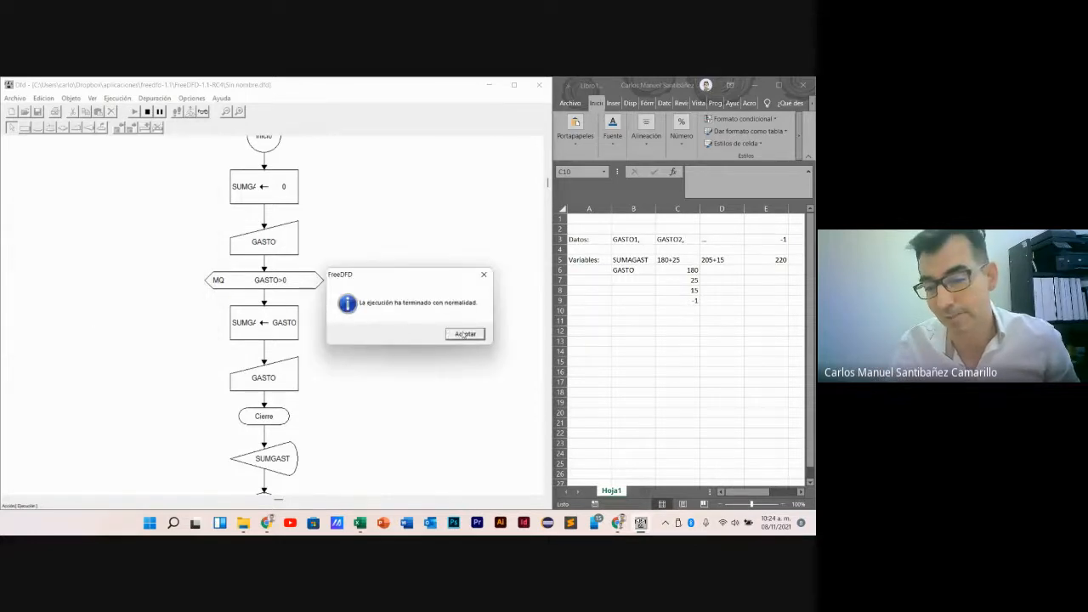
left_click(465, 334)
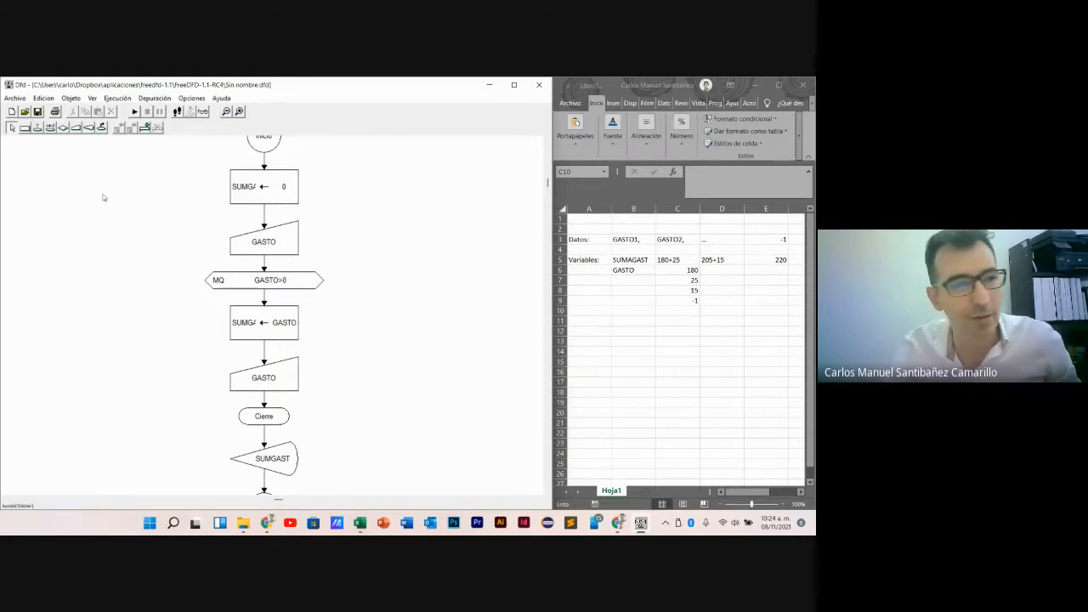
- Start a new flowchart and discard the changes to the current one
left_click(11, 111)
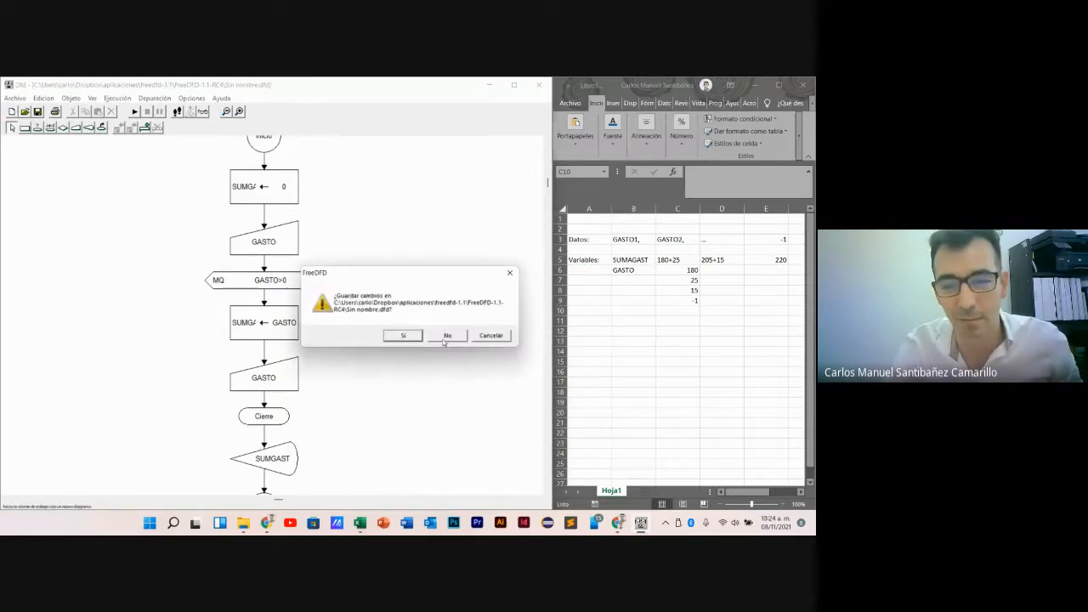
left_click(447, 335)
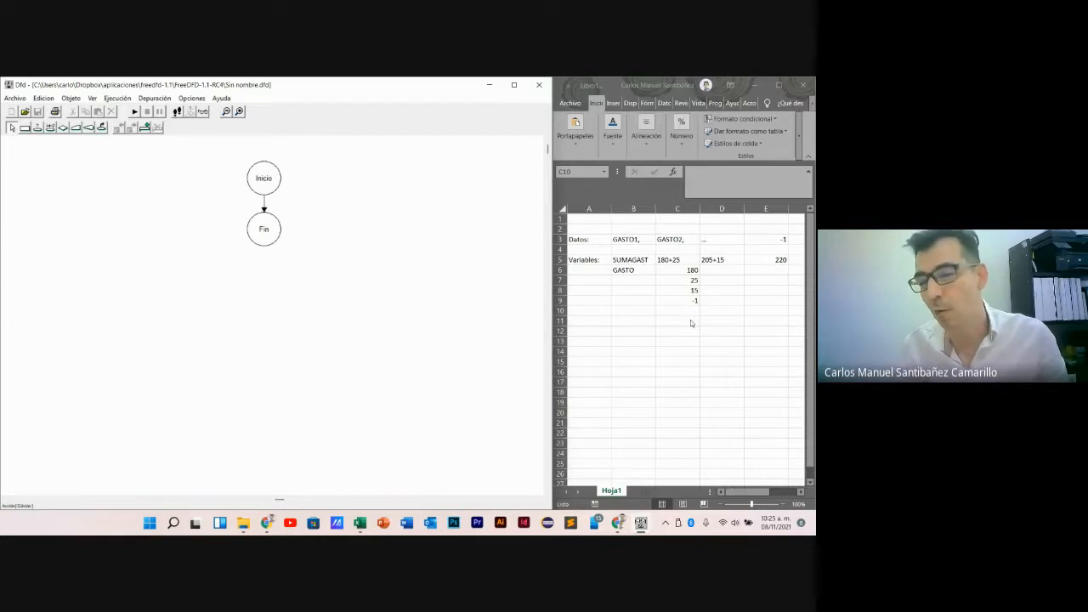
- Switch to Excel and clear the Datos entries in cells B3 to E3
left_click(687, 313)
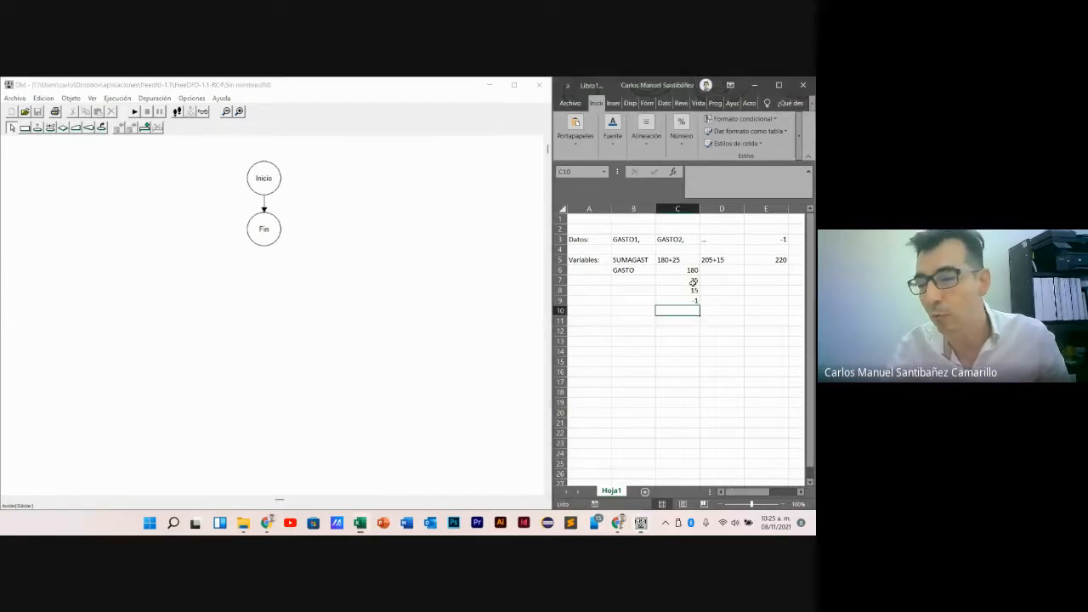
left_click(625, 239)
left_click_drag(631, 238, 680, 241)
key("Delete")
left_click(714, 241)
key("Delete")
left_click(765, 241)
- Clear the old variable names and values in rows 5 to 9, keeping the Variables label
key("Delete")
left_click(775, 261)
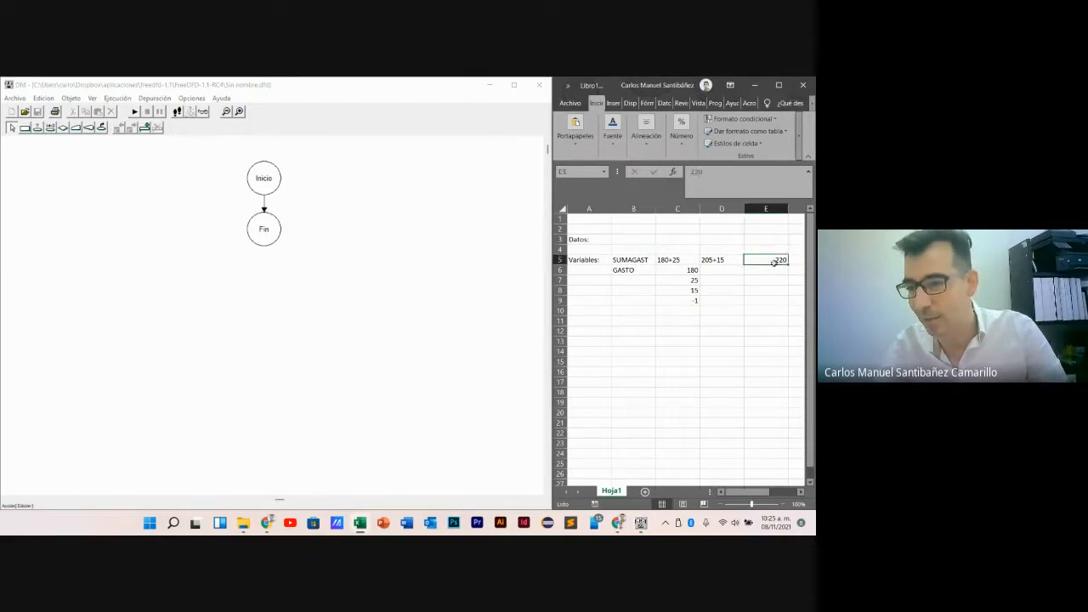
key("Delete")
left_click(719, 261)
key("Delete")
left_click(692, 300)
left_click_drag(692, 300, 633, 260)
key("Delete")
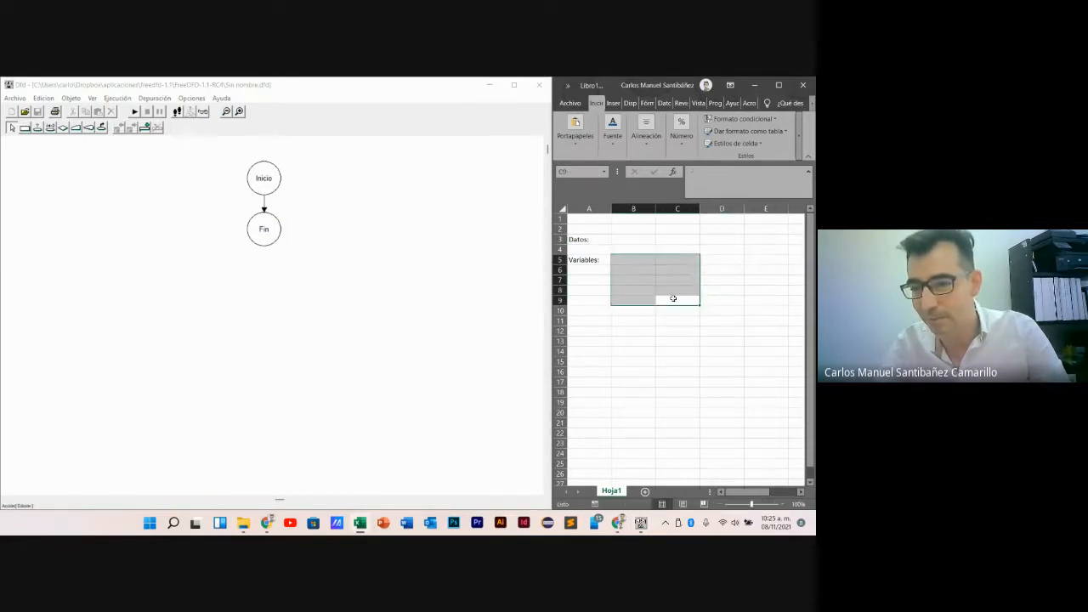
left_click(657, 344)
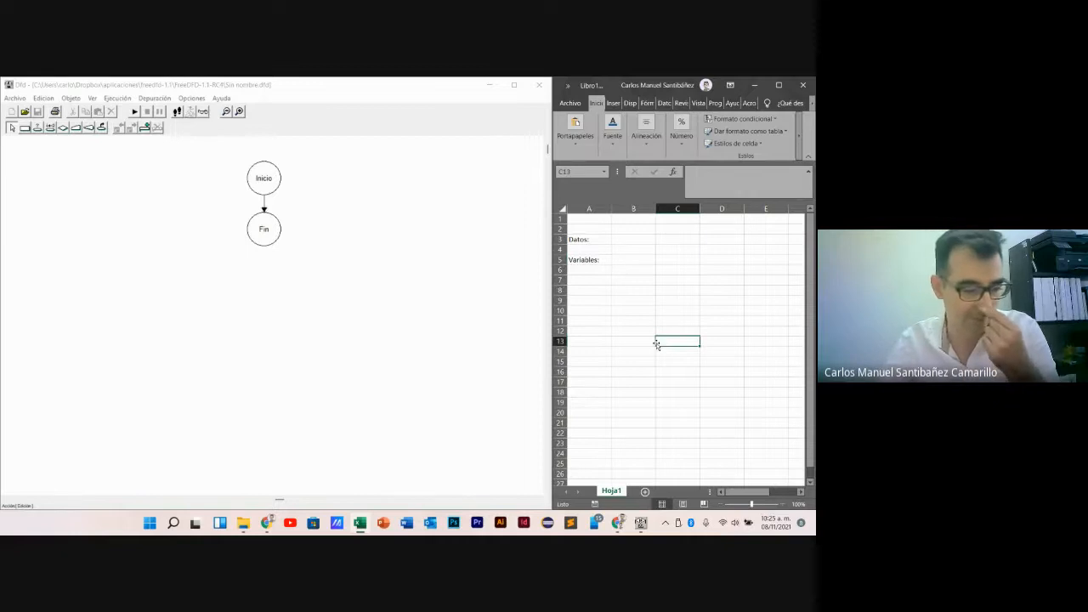
- Fill the Datos row with NUM1, NUM2, .. and -1 in cells B3 to E3
left_click(625, 242)
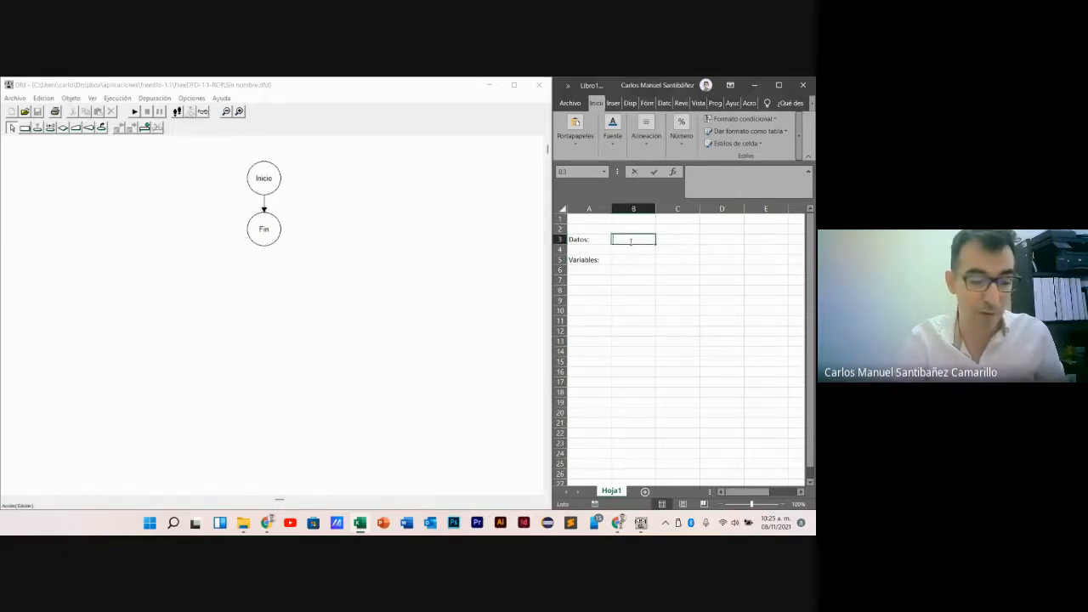
type("NUM")
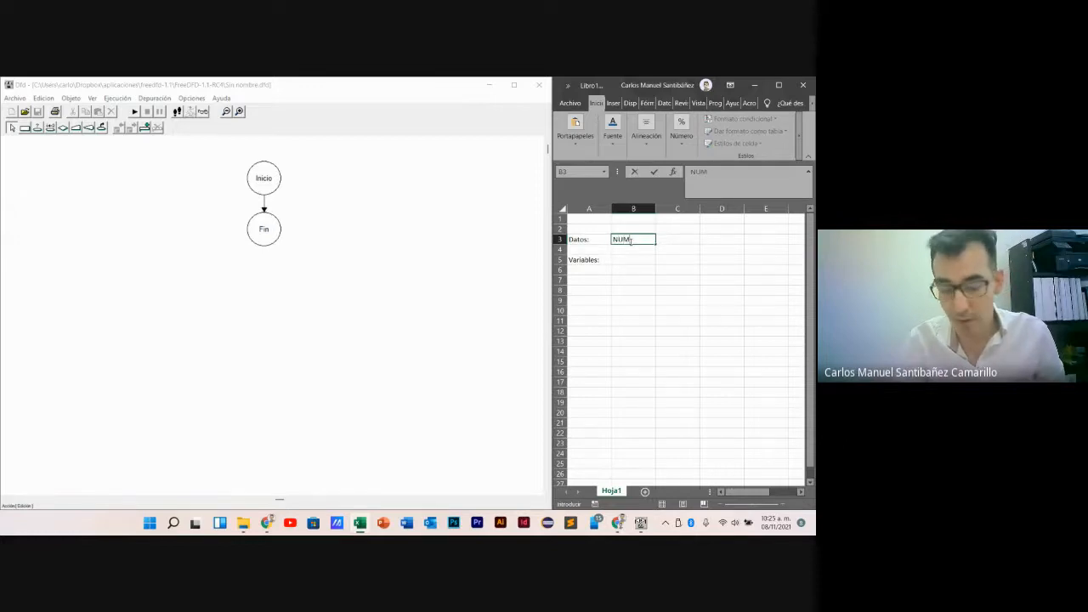
key("Tab")
type("NU")
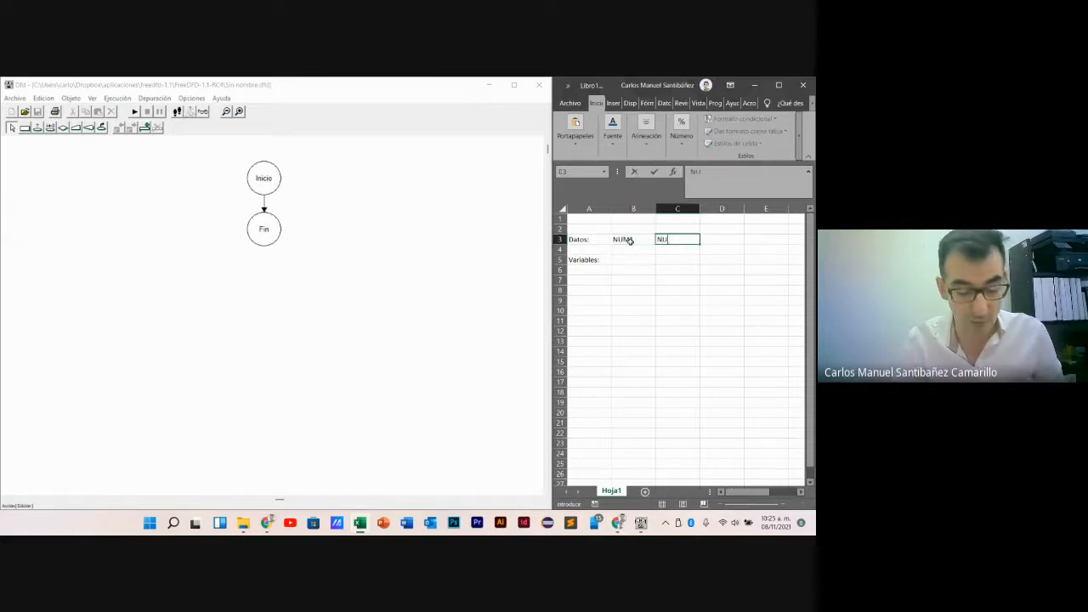
type("M2")
key("Tab")
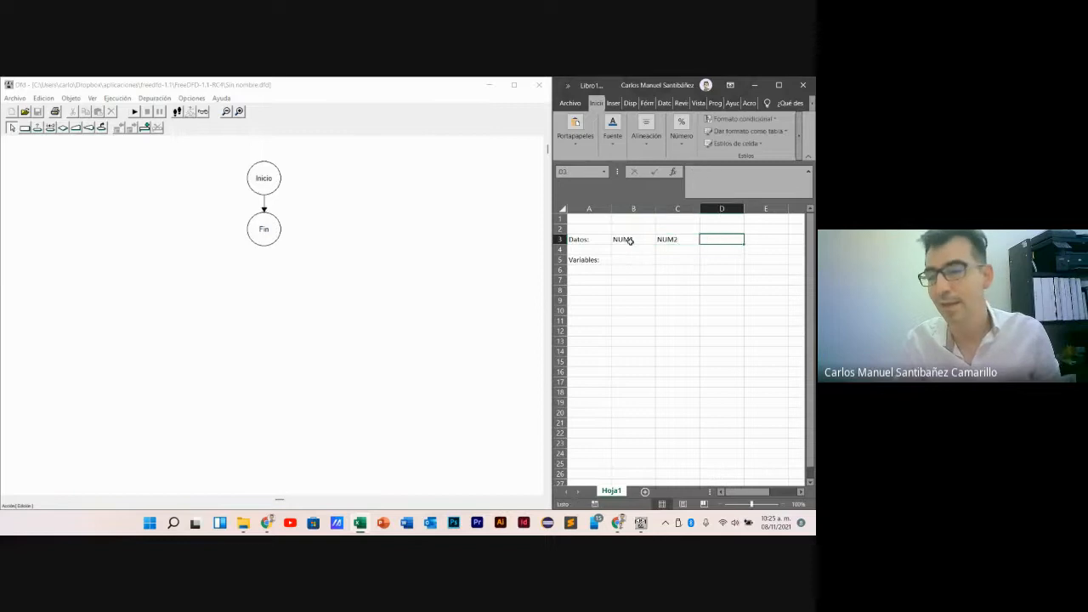
type("..")
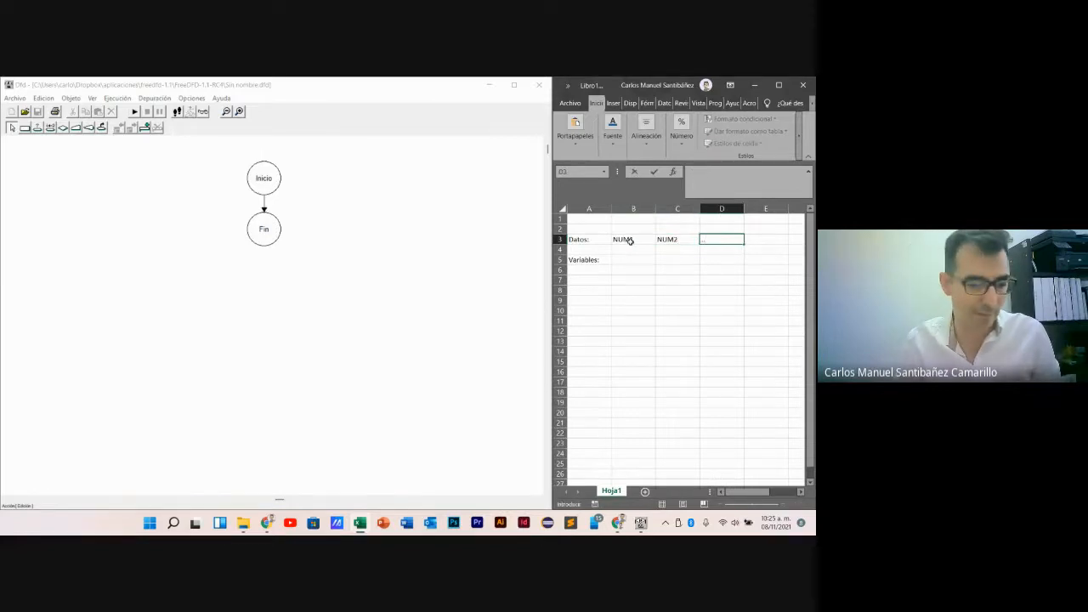
key("Tab")
type("-1")
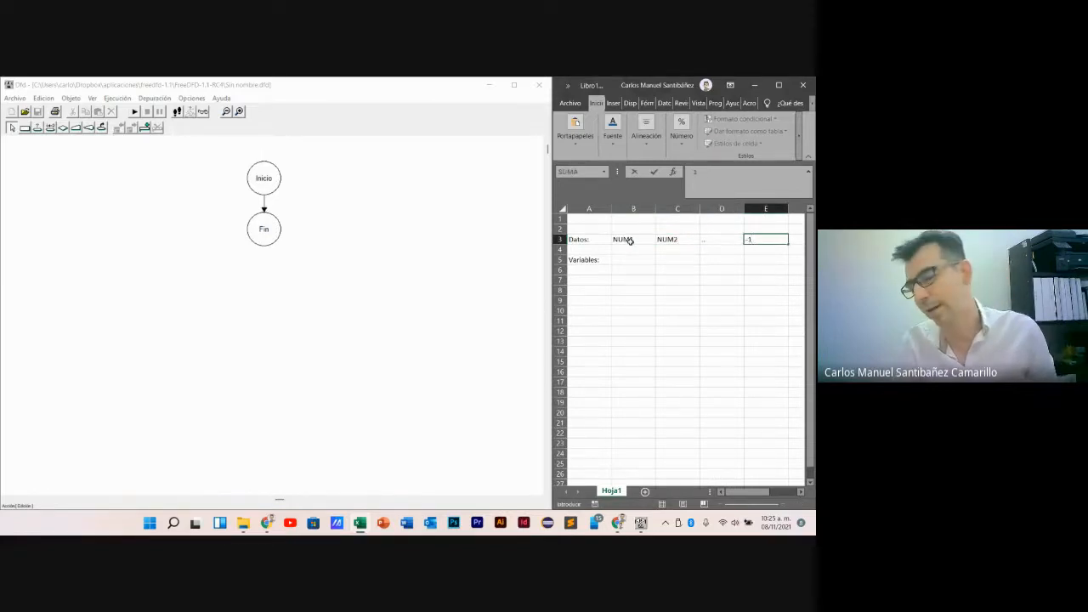
key("Down")
key("Down")
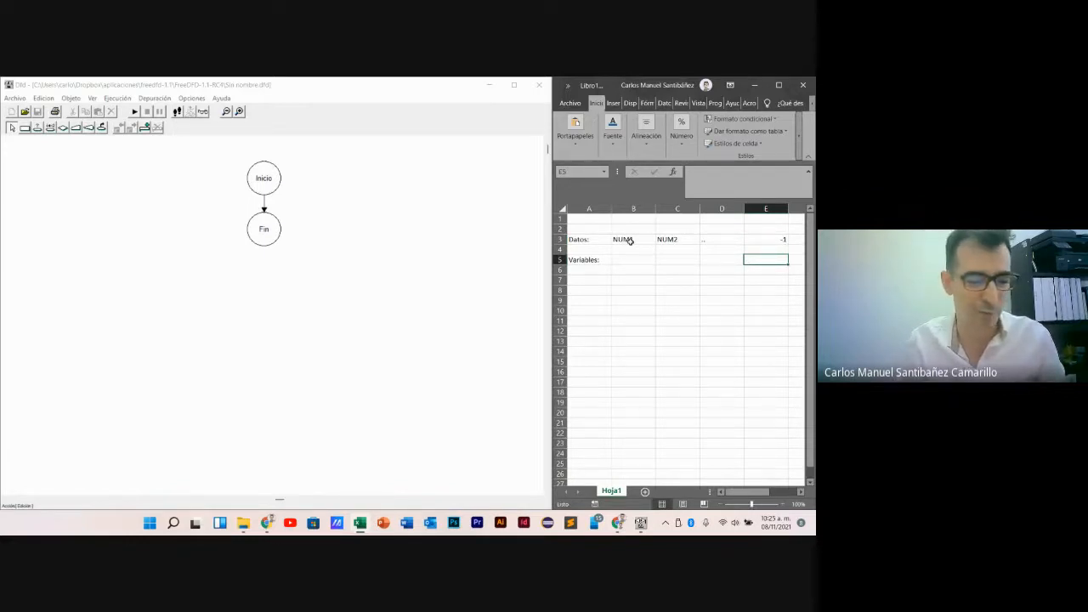
- Enter NUM in cell B5 as the first entry beside the Variables label
key("Left")
key("Left")
key("Left")
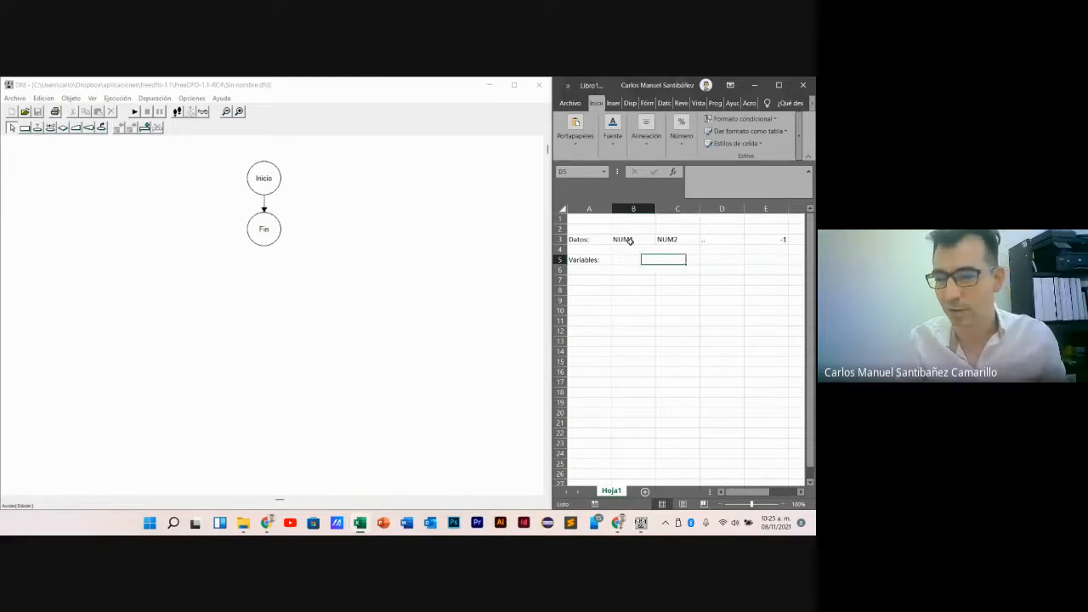
type("NUM")
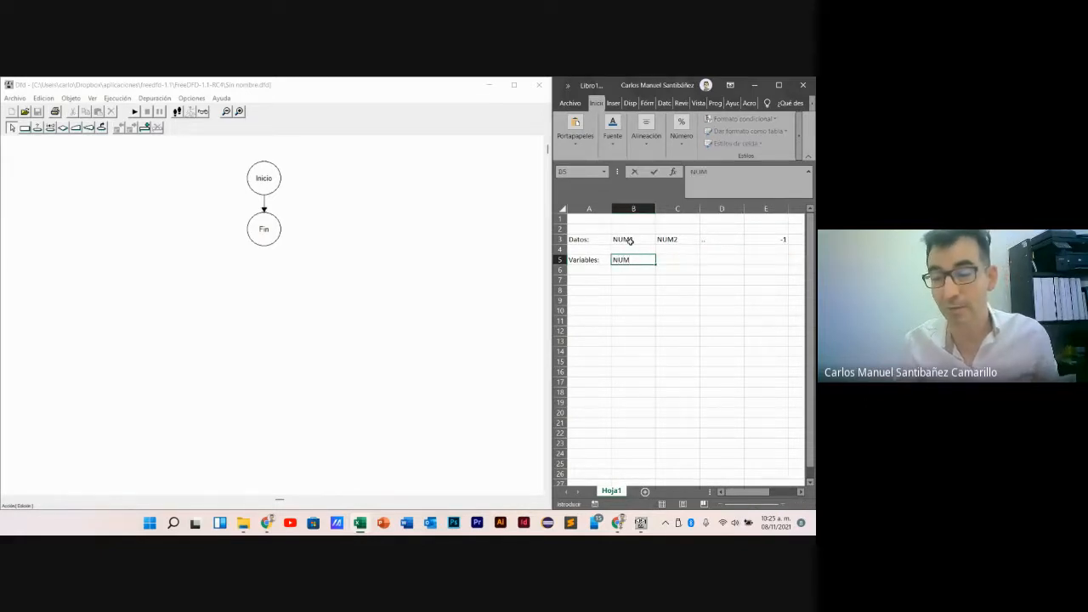
- Switch to Dfd and insert a read block for NUM between Inicio and Fin
left_click(318, 210)
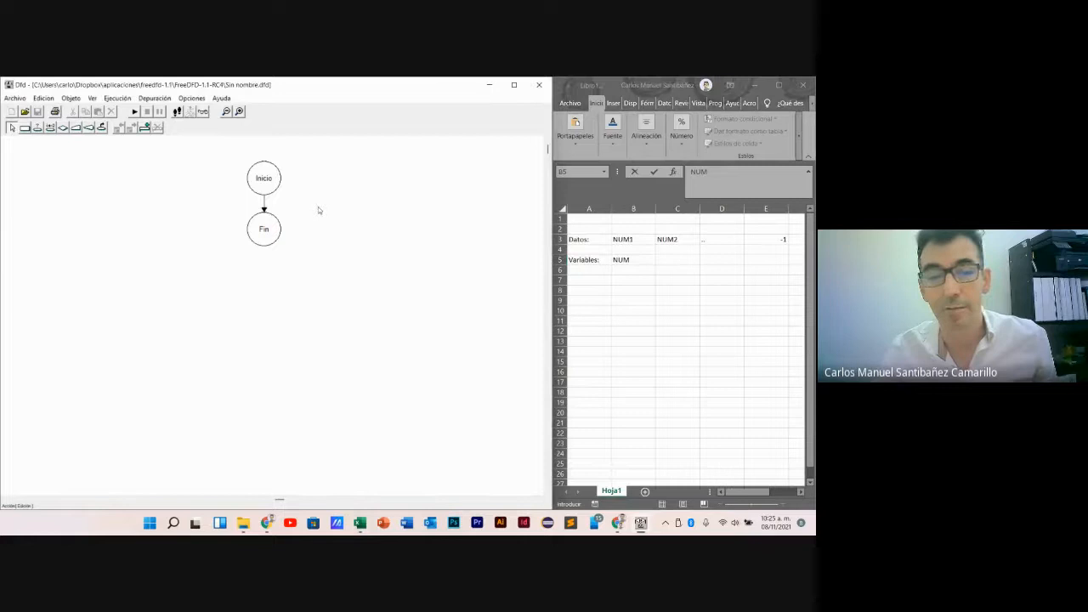
left_click(76, 127)
left_click(263, 207)
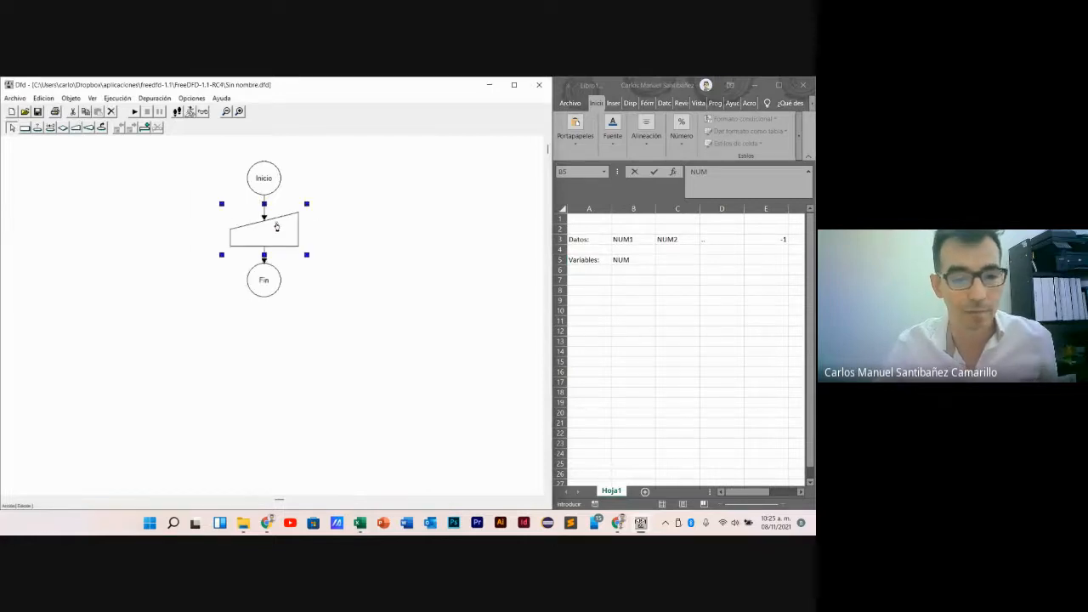
double_click(276, 226)
type("NUM")
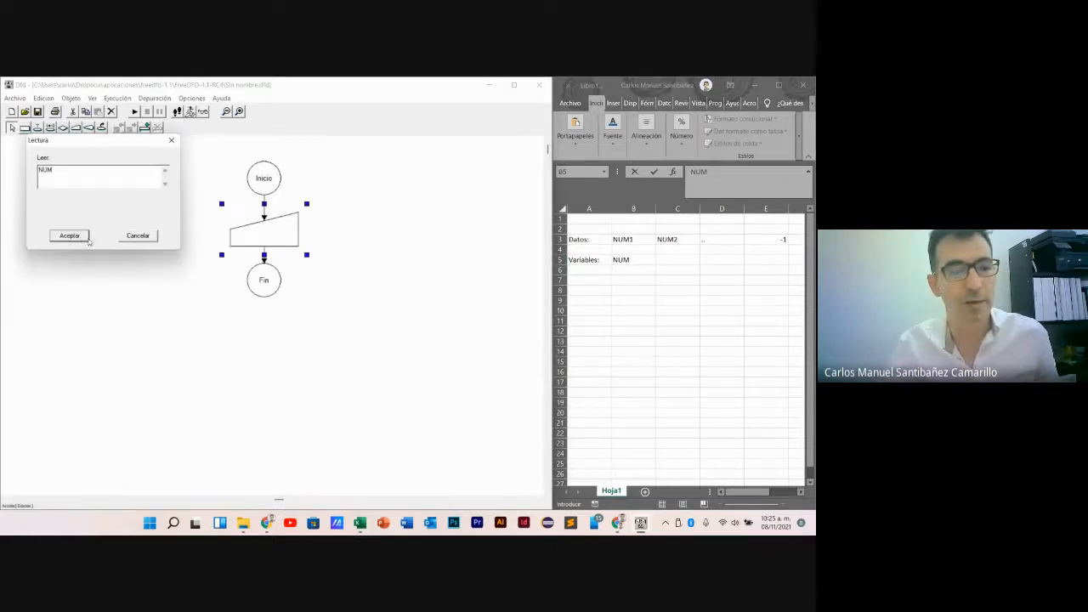
left_click(80, 236)
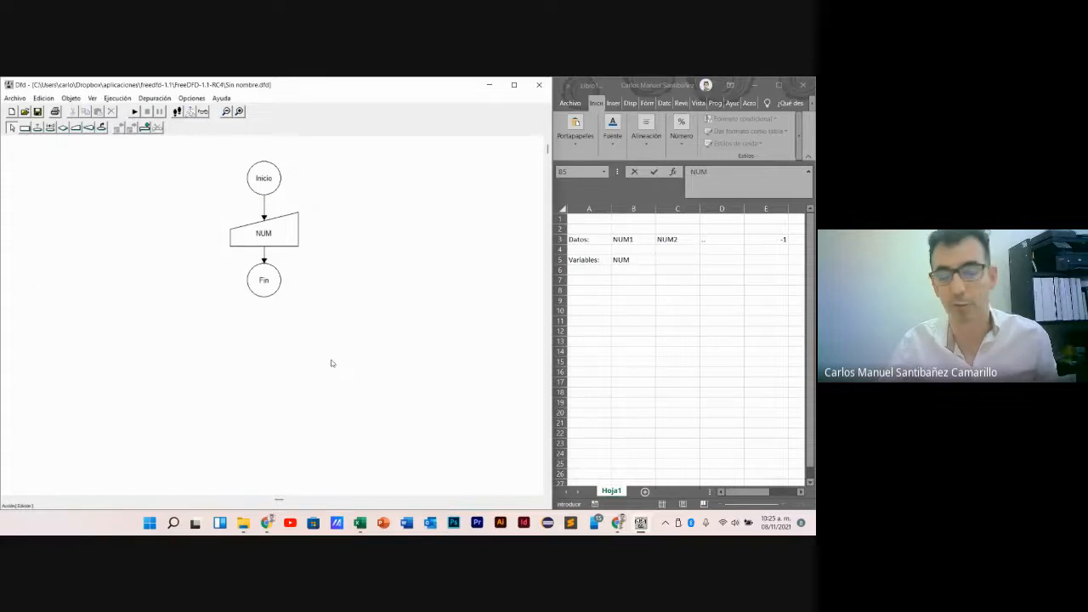
- Insert a while loop below the NUM read block with the condition NUM>=0
left_click(37, 127)
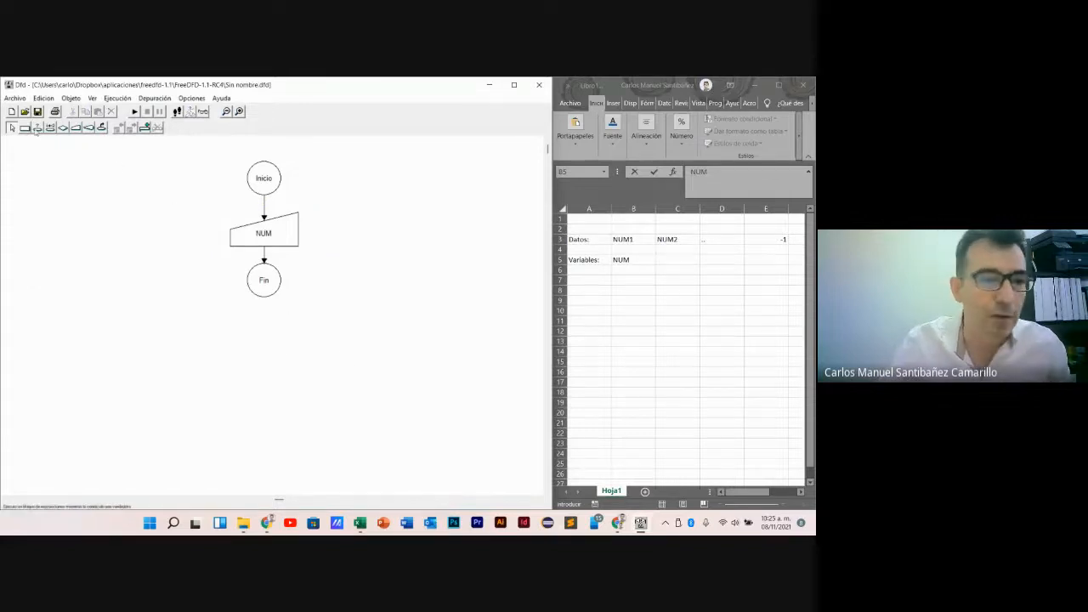
left_click(265, 257)
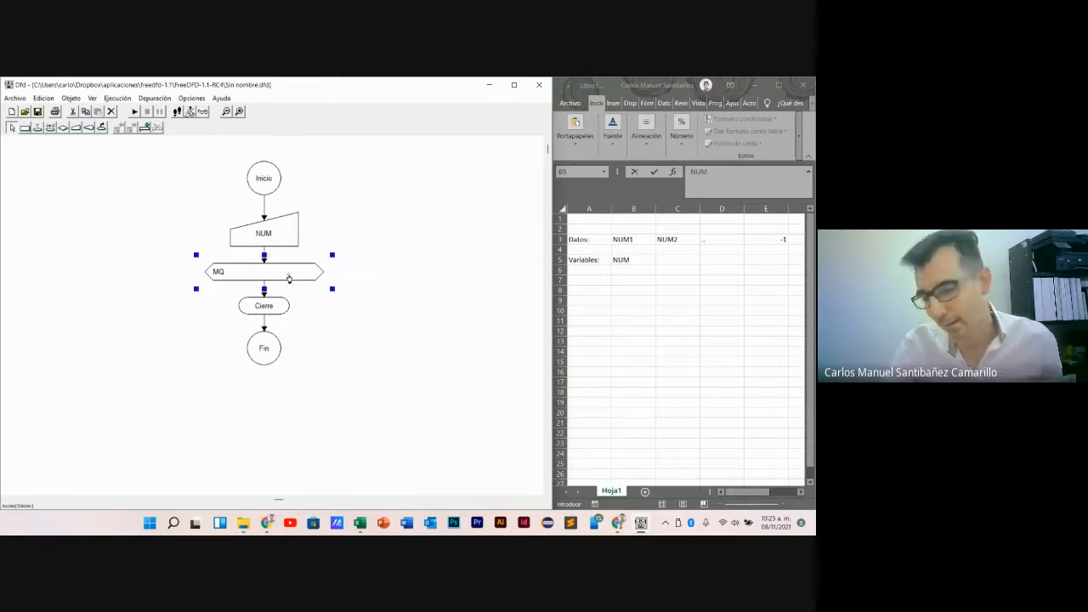
double_click(288, 277)
type("NUM>=0")
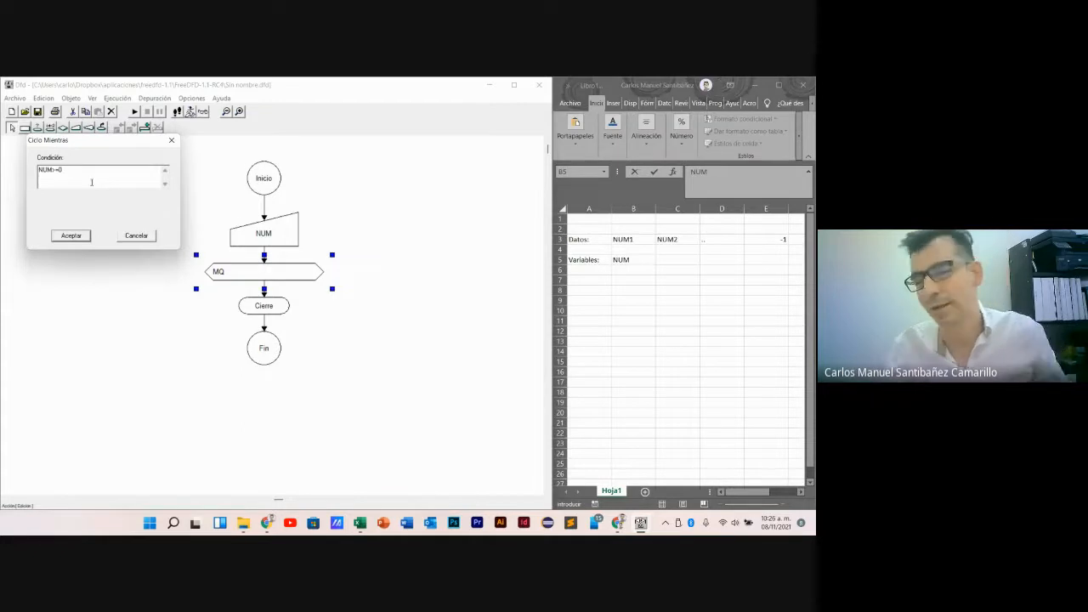
left_click(75, 239)
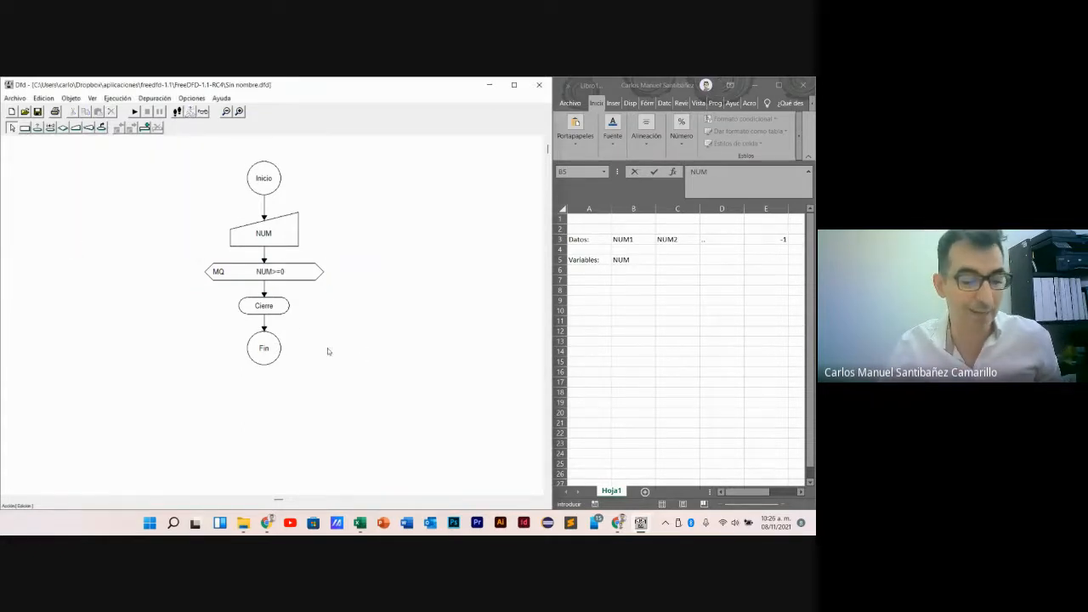
- Insert an assignment block inside the loop that sets CUB to NUM*NUM*NUM
left_click(25, 126)
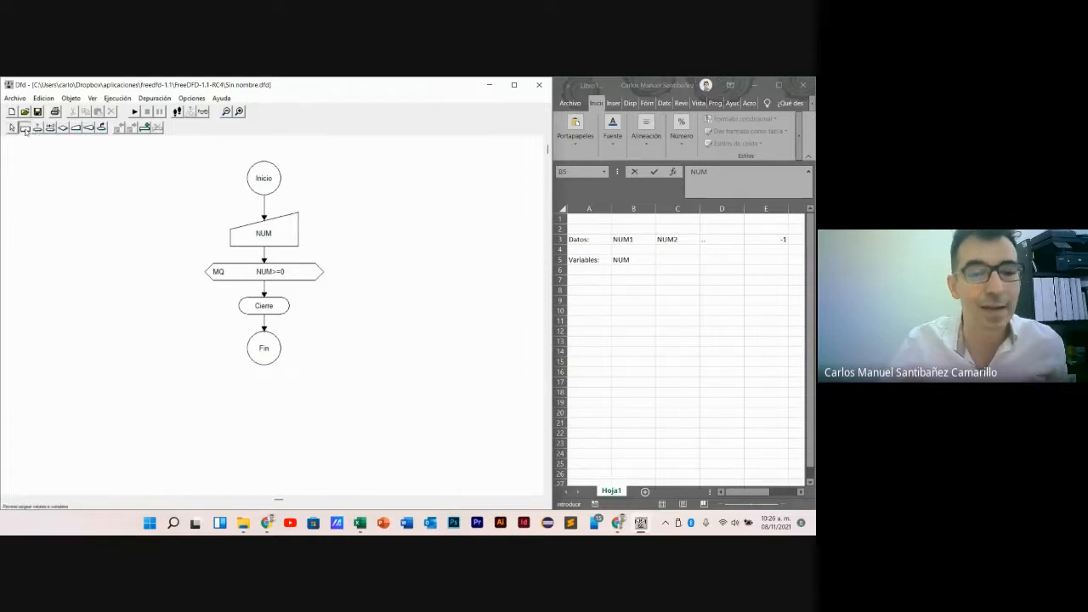
left_click(265, 291)
double_click(267, 307)
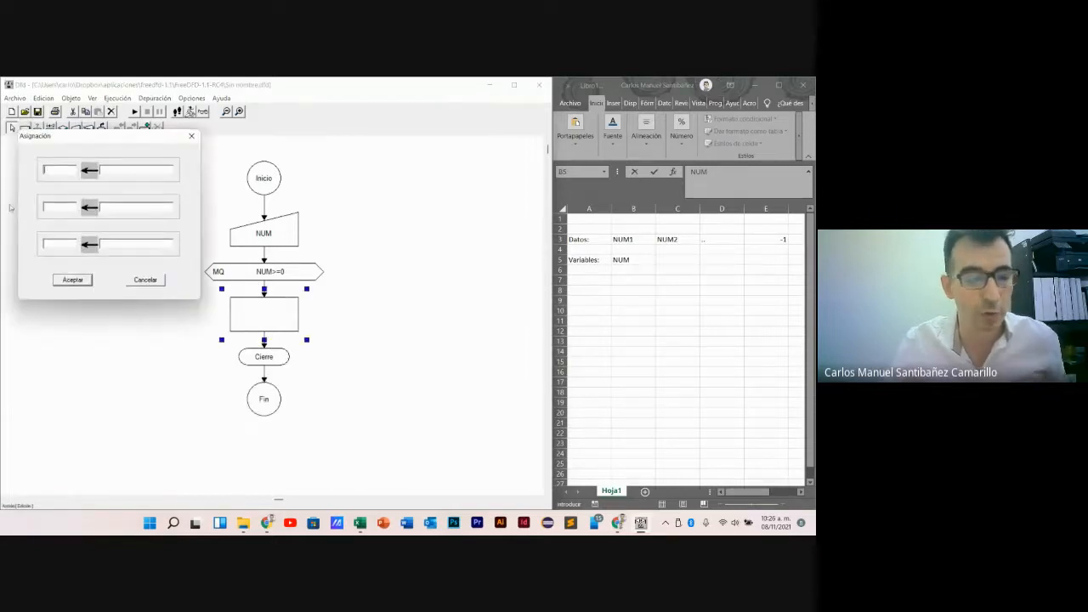
type("CUB")
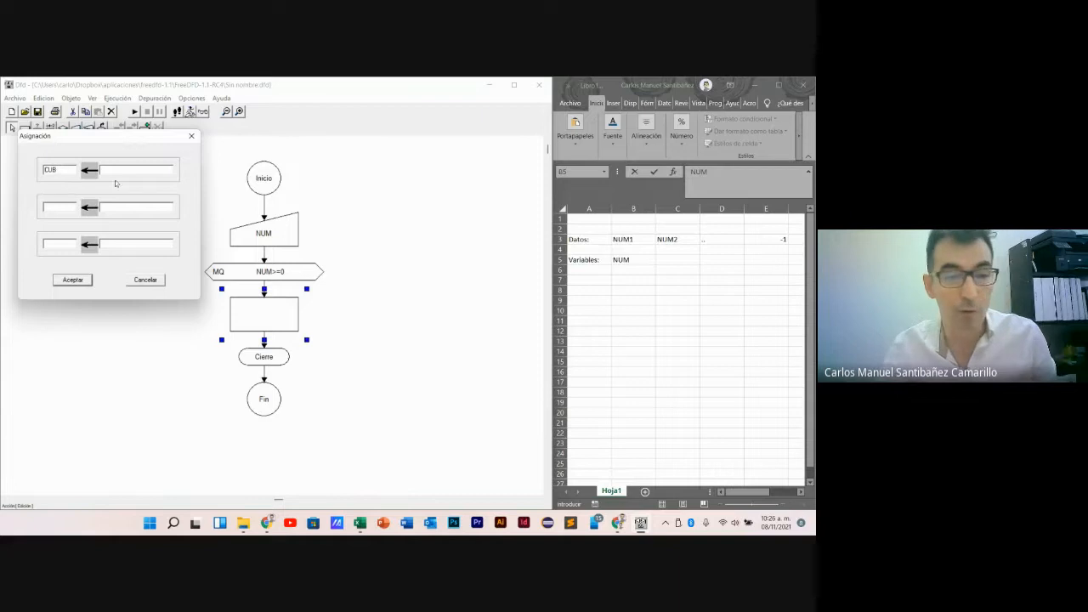
left_click(134, 168)
type("NUM*NUM")
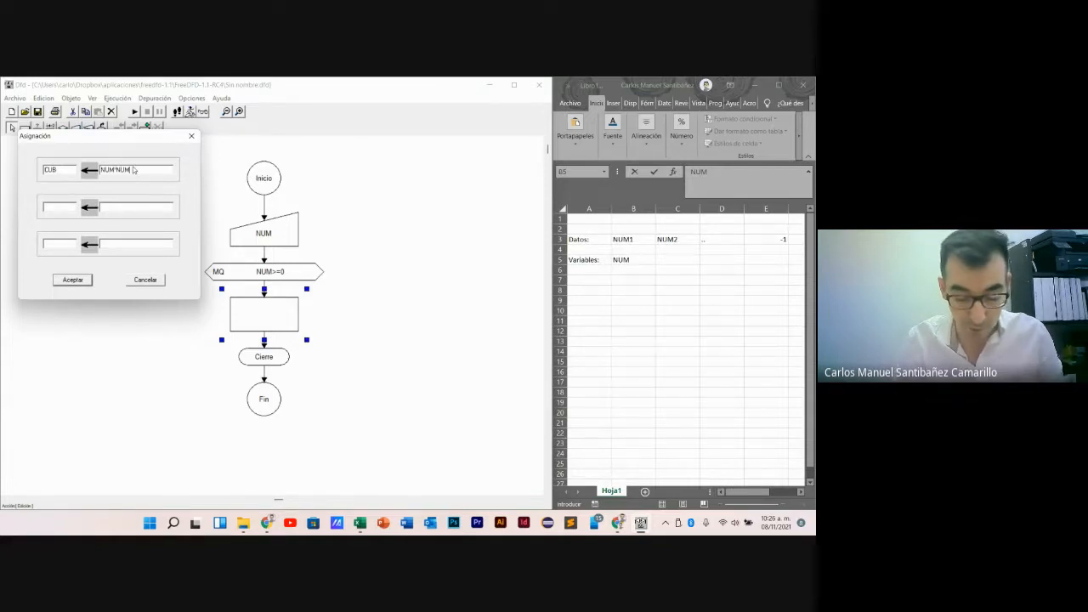
type("*NUM")
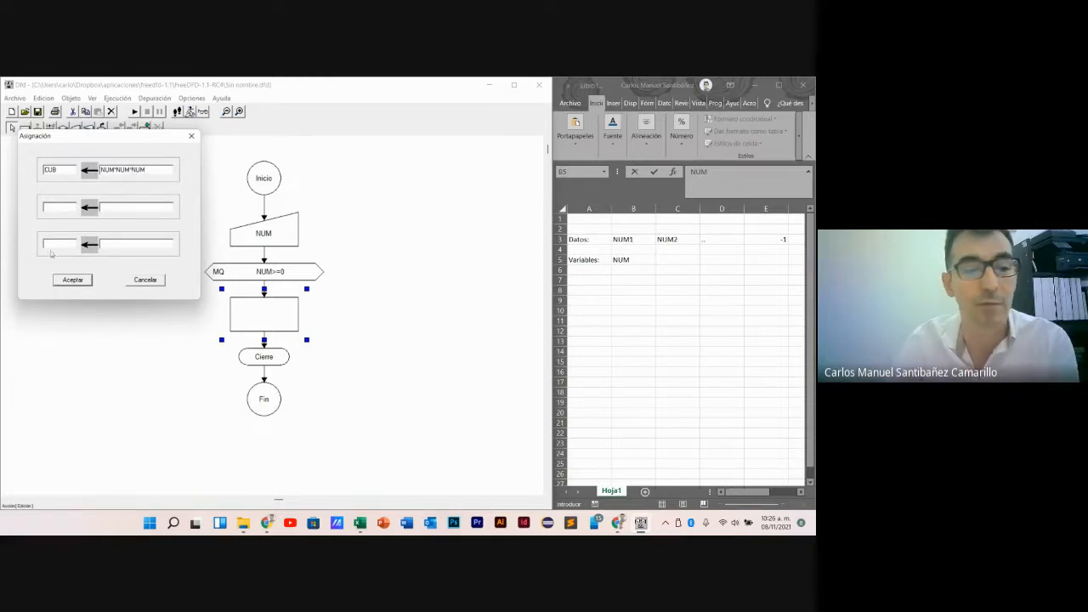
left_click(72, 281)
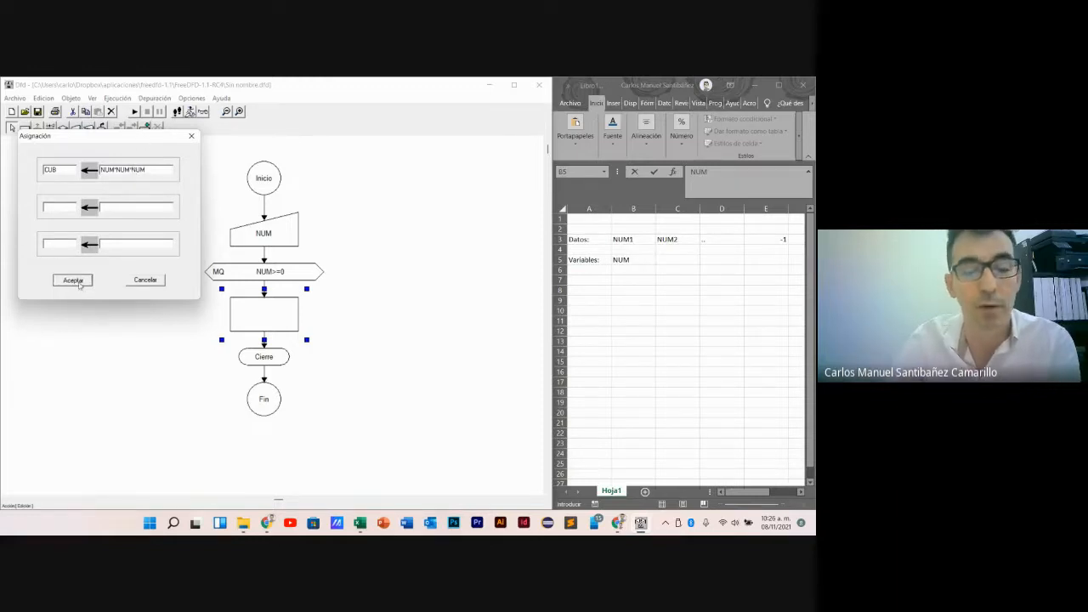
left_click(386, 384)
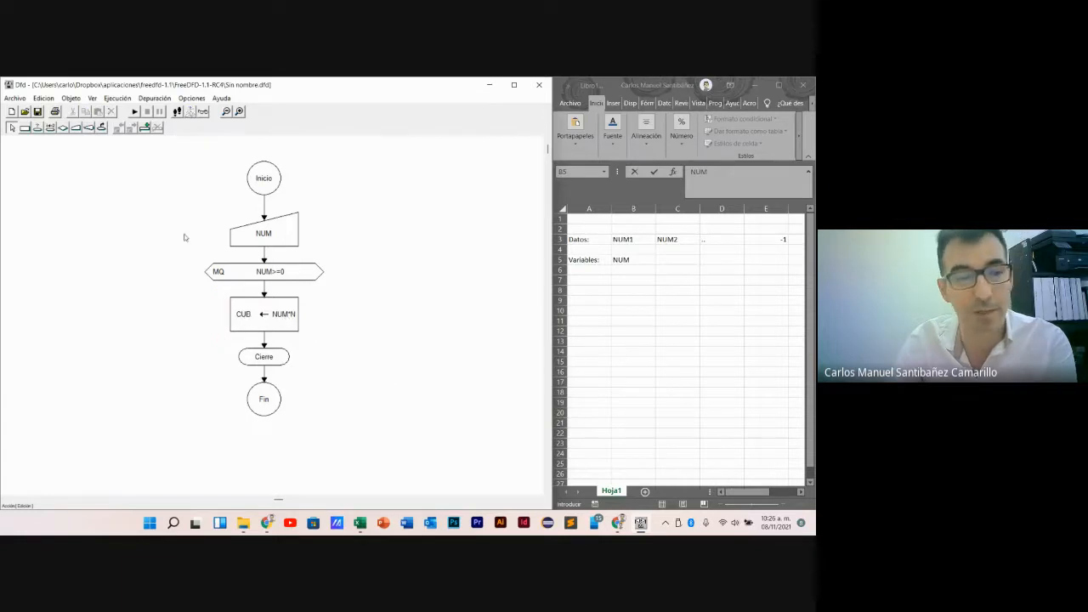
- Insert an output block below the CUB assignment and enter CUB as the value to show
left_click(89, 127)
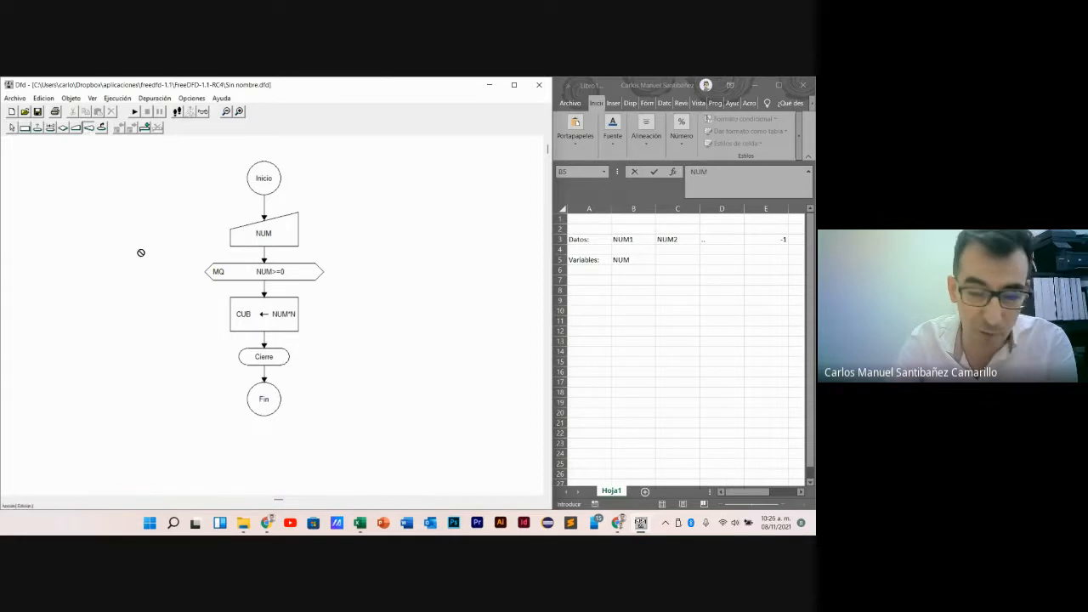
left_click(267, 340)
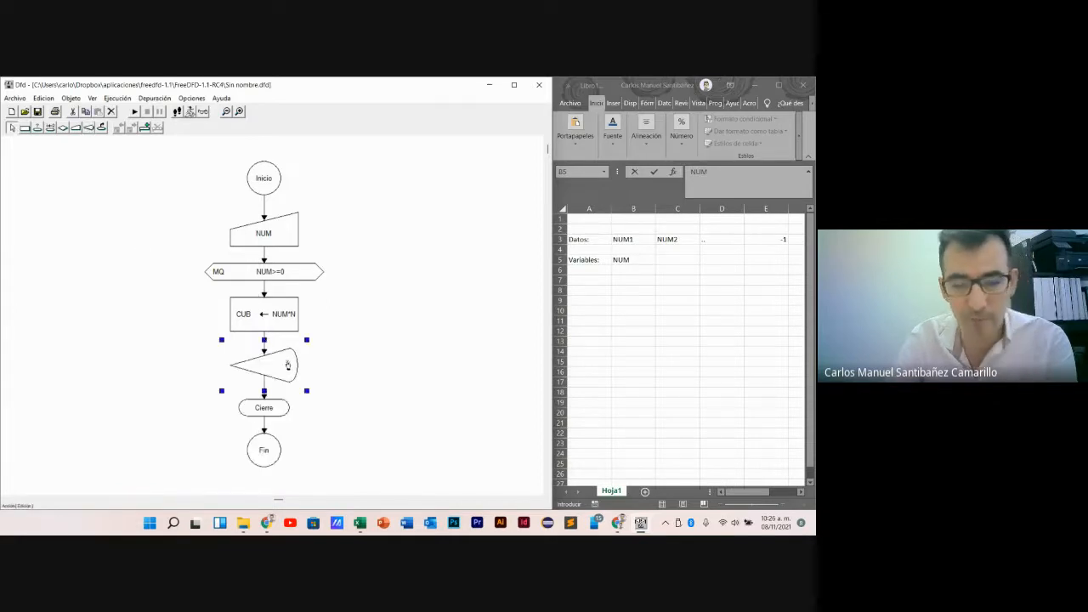
double_click(280, 364)
type("CUB")
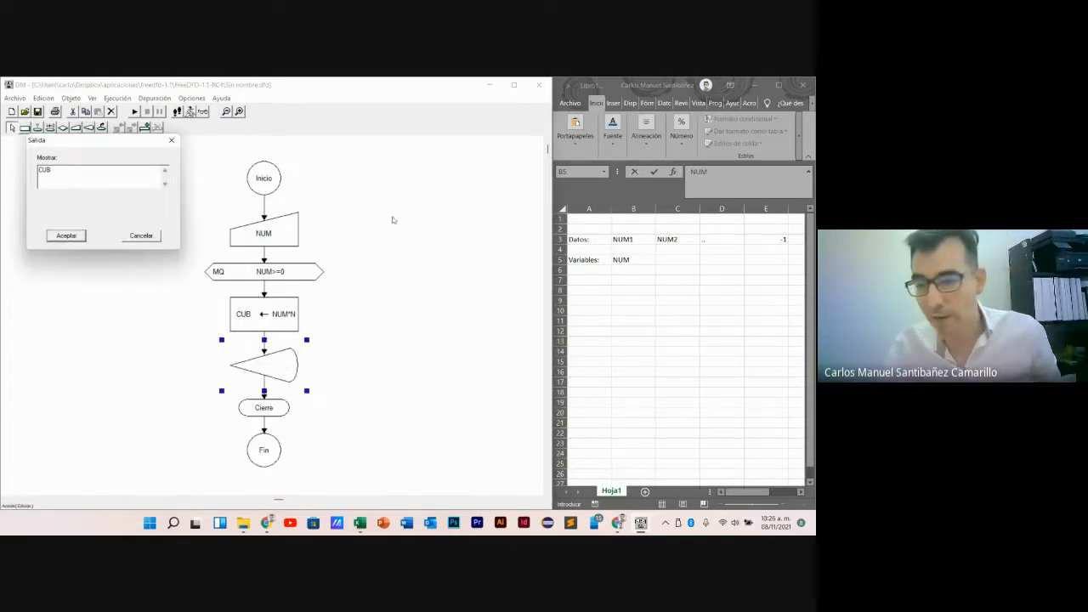
- Switch to Excel and add CUB to the variables list in cell B6, below NUM
left_click(637, 264)
left_click(637, 277)
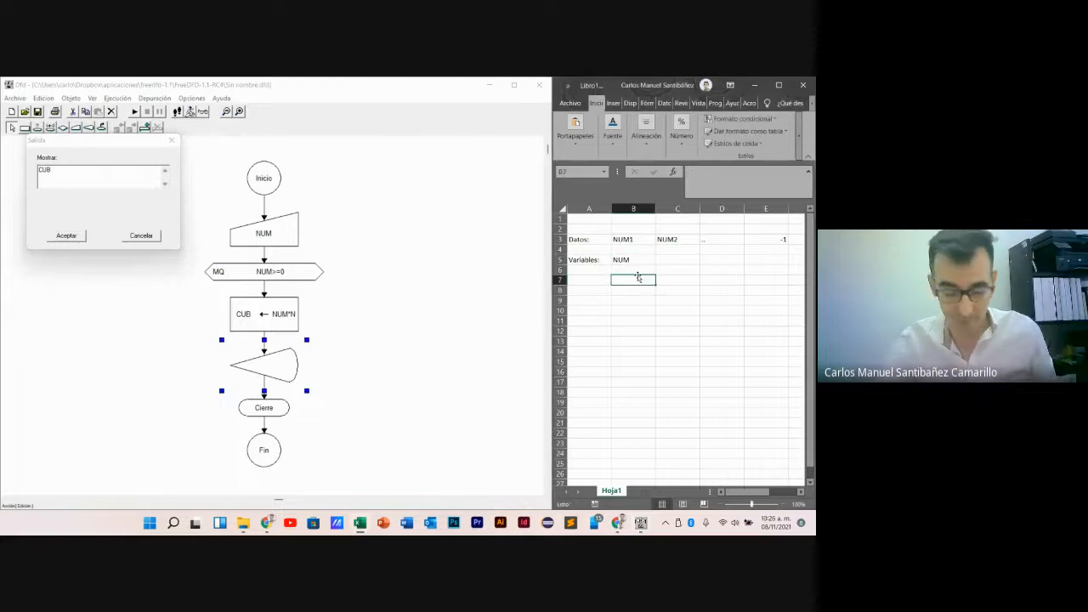
left_click(633, 270)
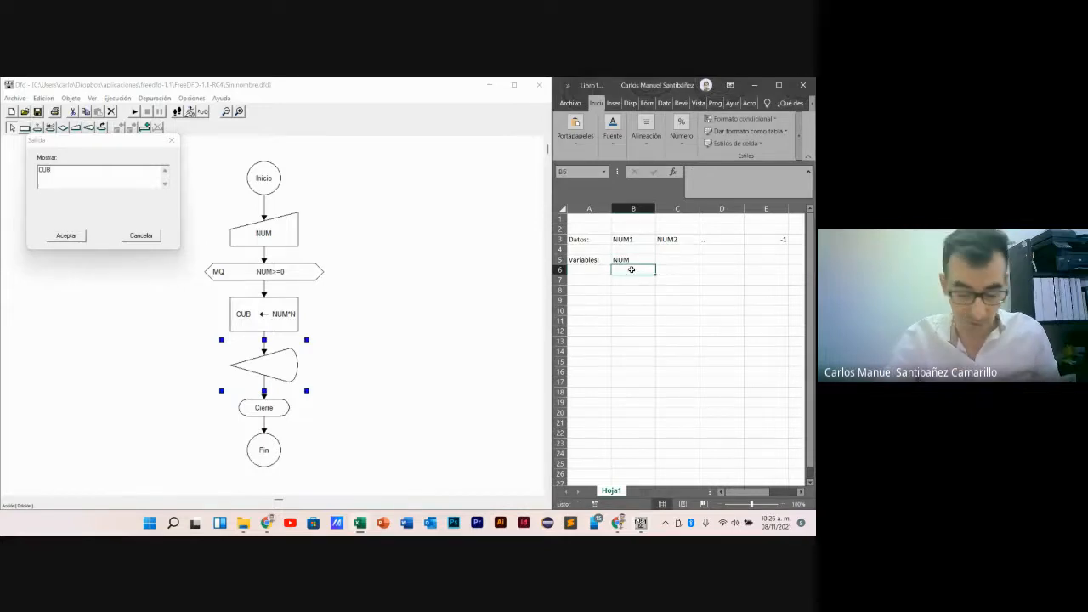
type("CUB")
left_click(684, 360)
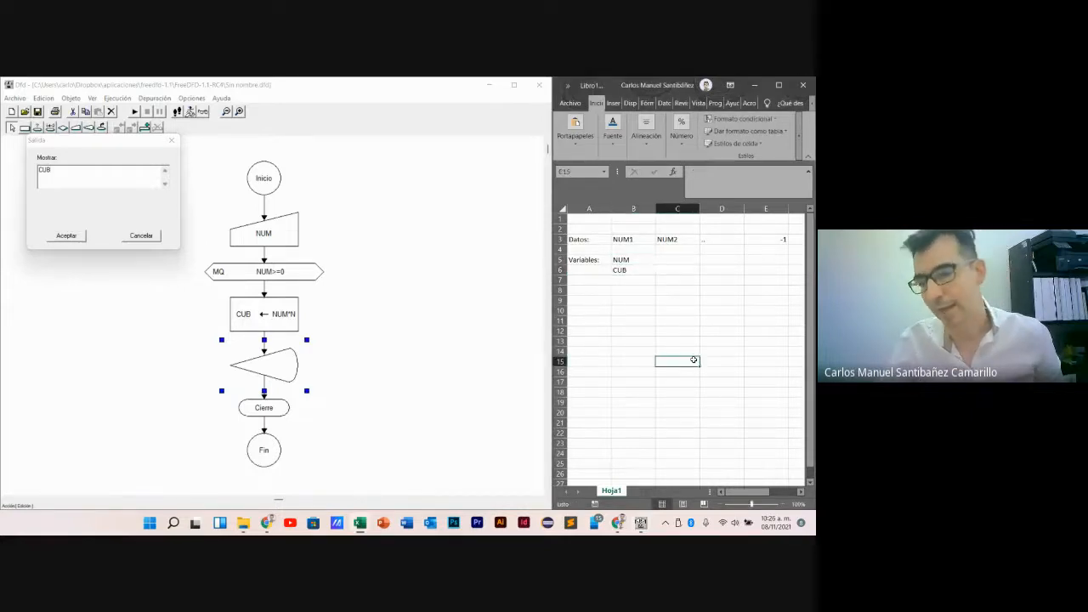
- Switch to Dfd, accept the CUB output block, and insert a read block for NUM below it inside the loop
left_click(83, 238)
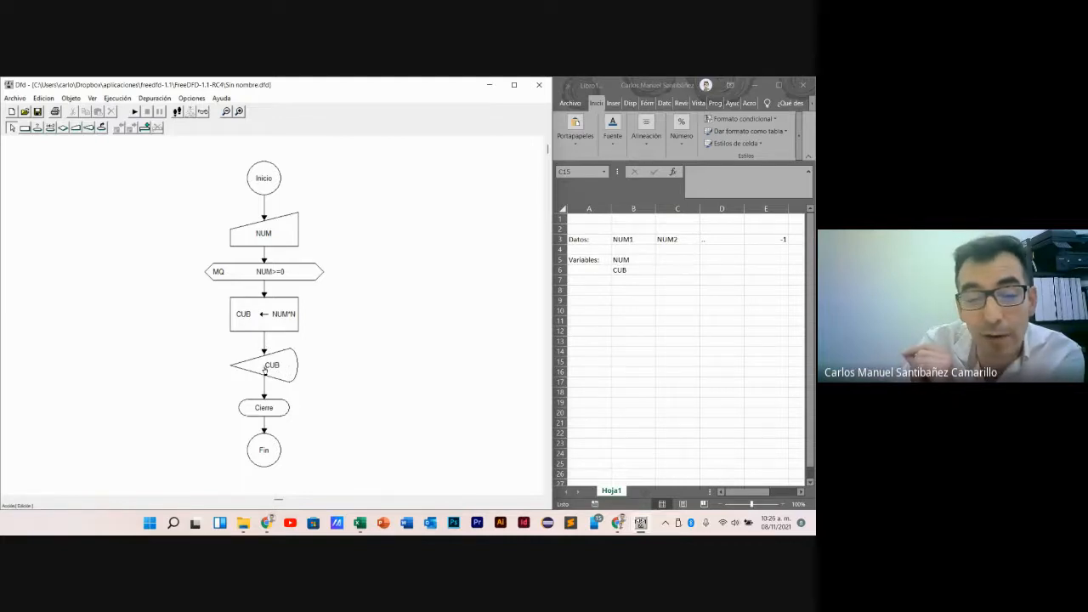
left_click(75, 127)
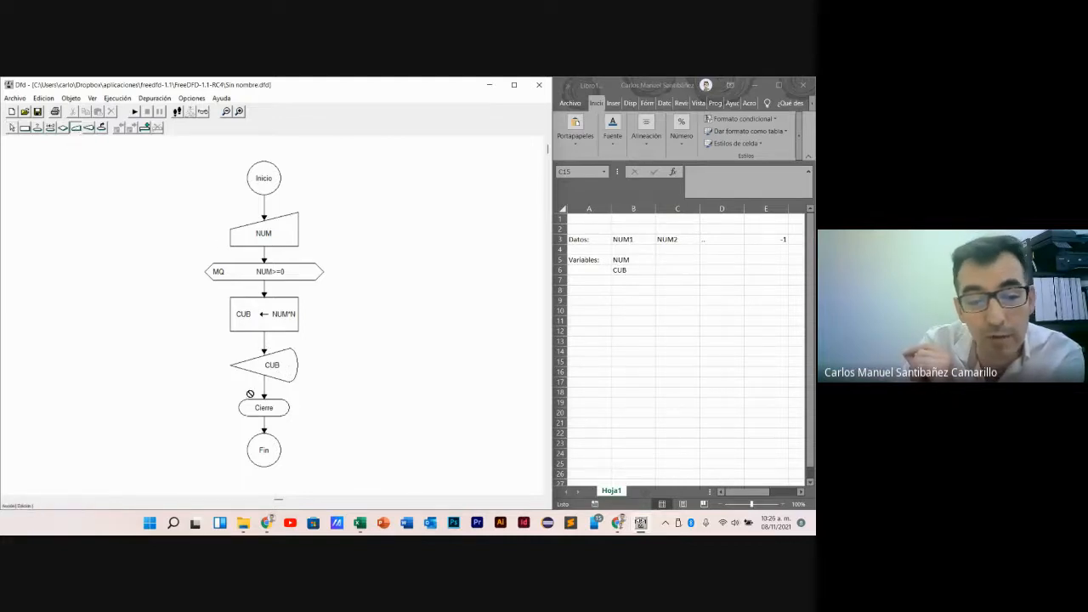
left_click(267, 390)
double_click(289, 417)
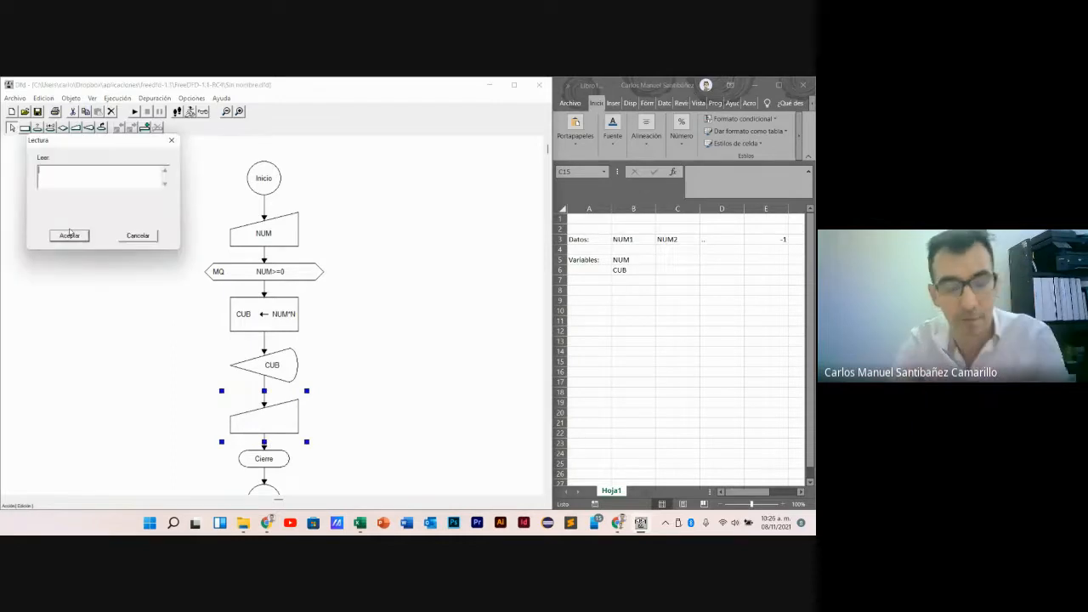
type("NUM")
left_click(69, 234)
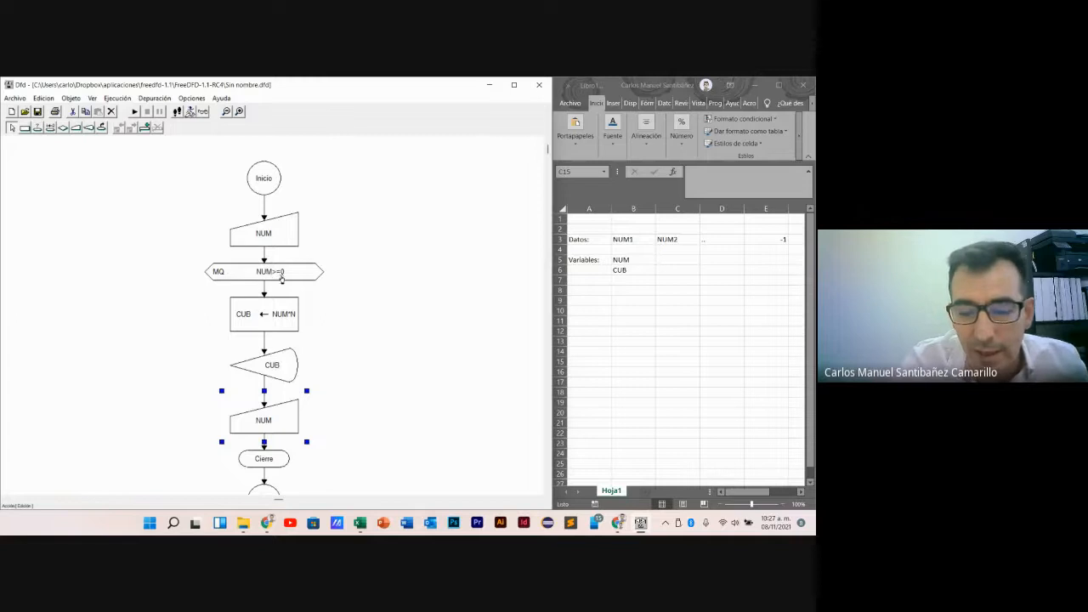
left_click(408, 388)
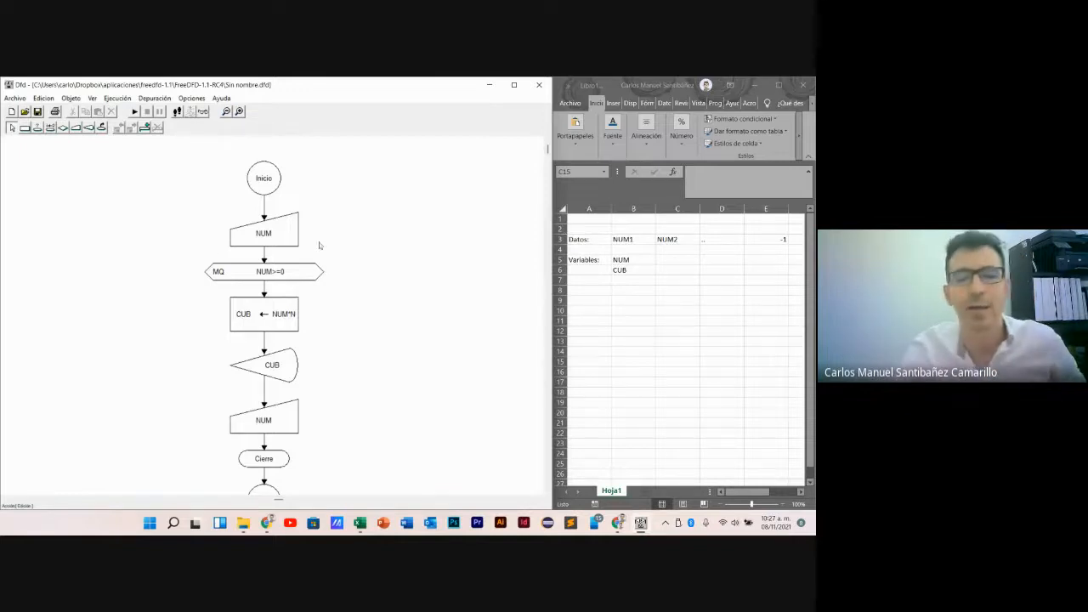
- Run the flowchart and enter 3 as the first input value, keeping the input dialog clear of the diagram
left_click(257, 237)
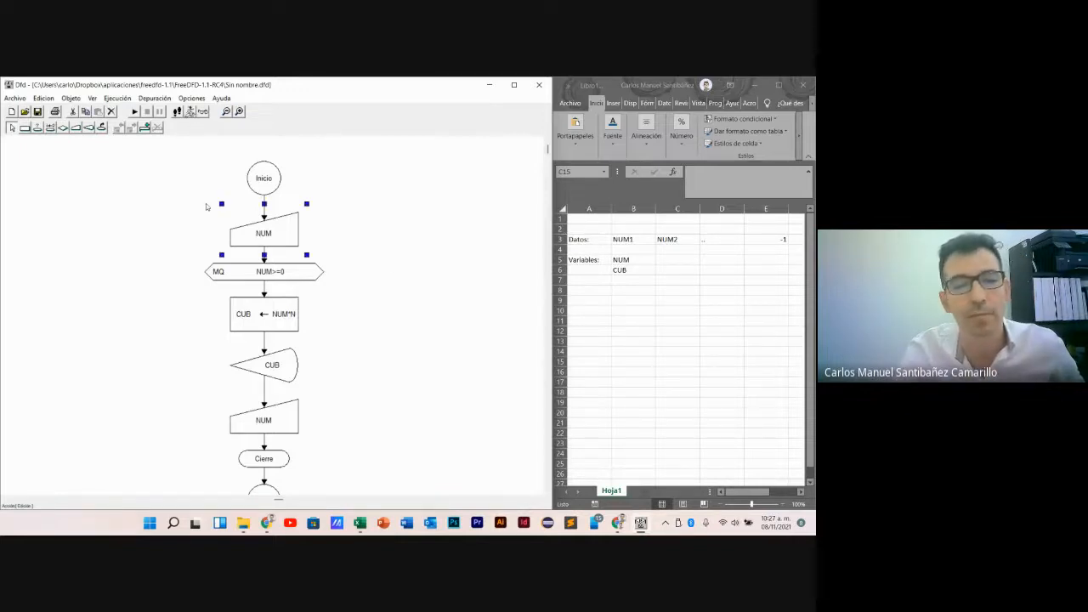
left_click(133, 111)
left_click_drag(122, 141, 463, 156)
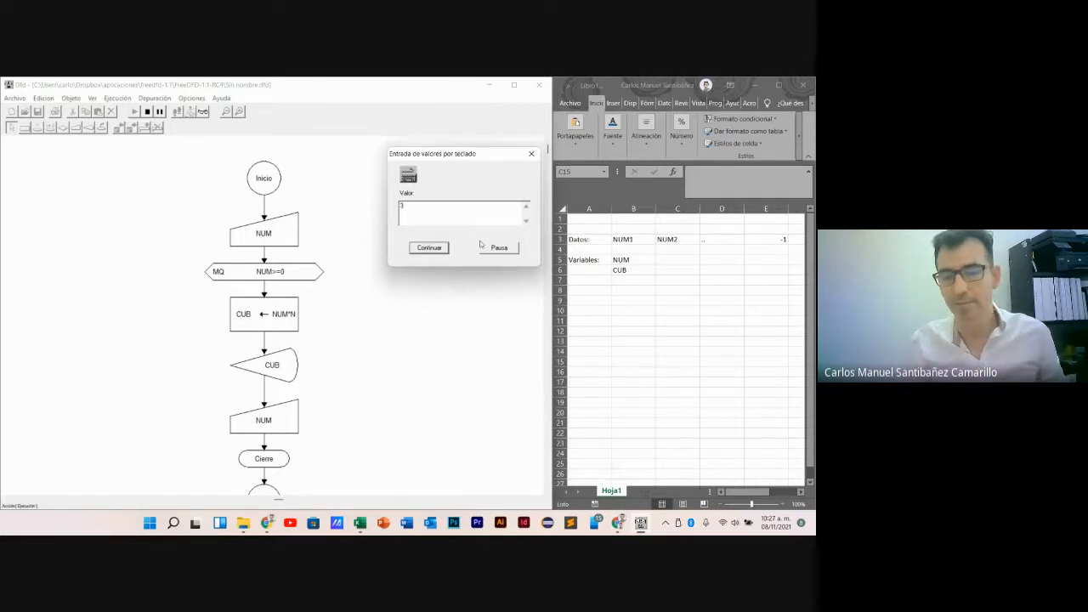
- Switch to Excel and record 3 for NUM in C5 and 27 for CUB in C6
left_click(671, 261)
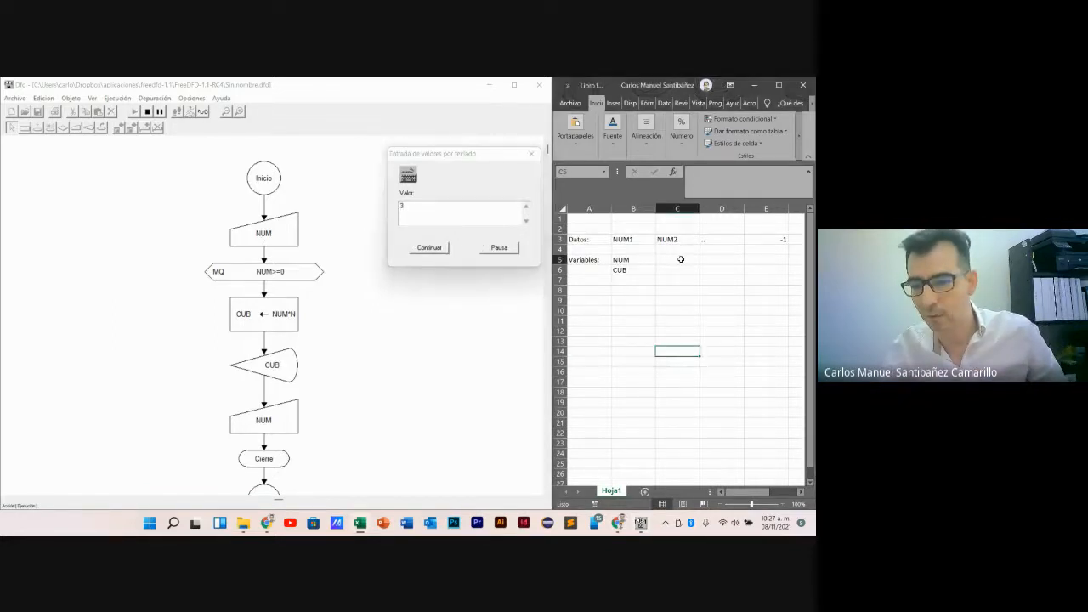
type("3")
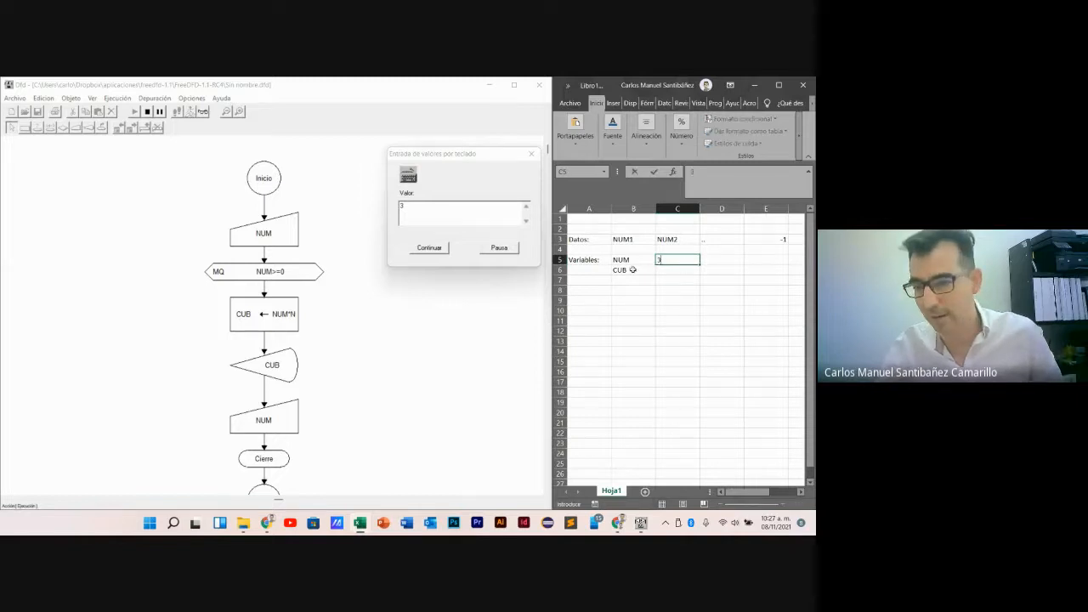
key("Return")
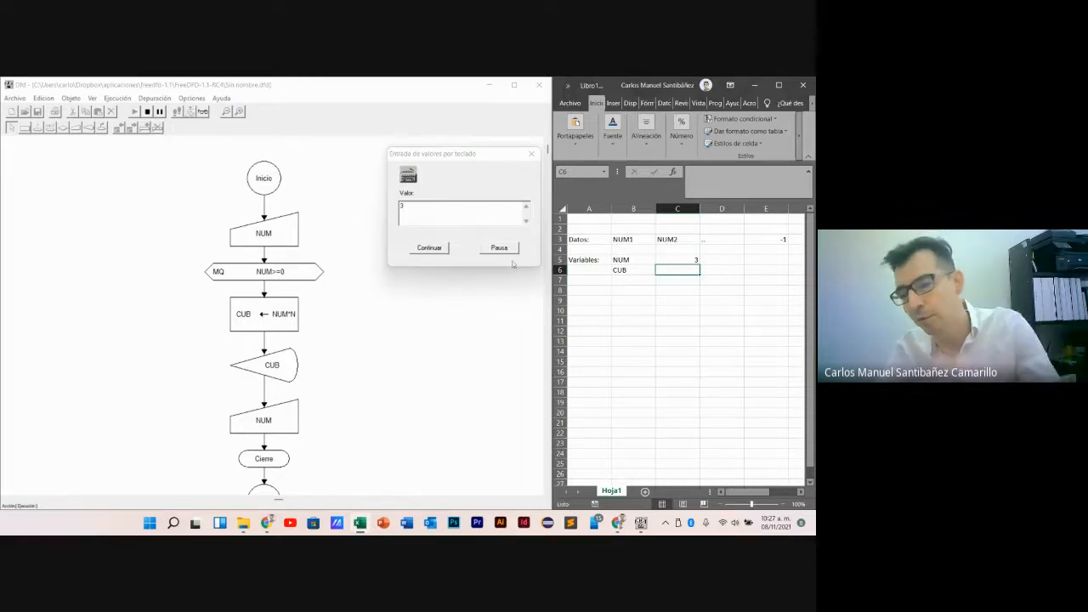
type("27")
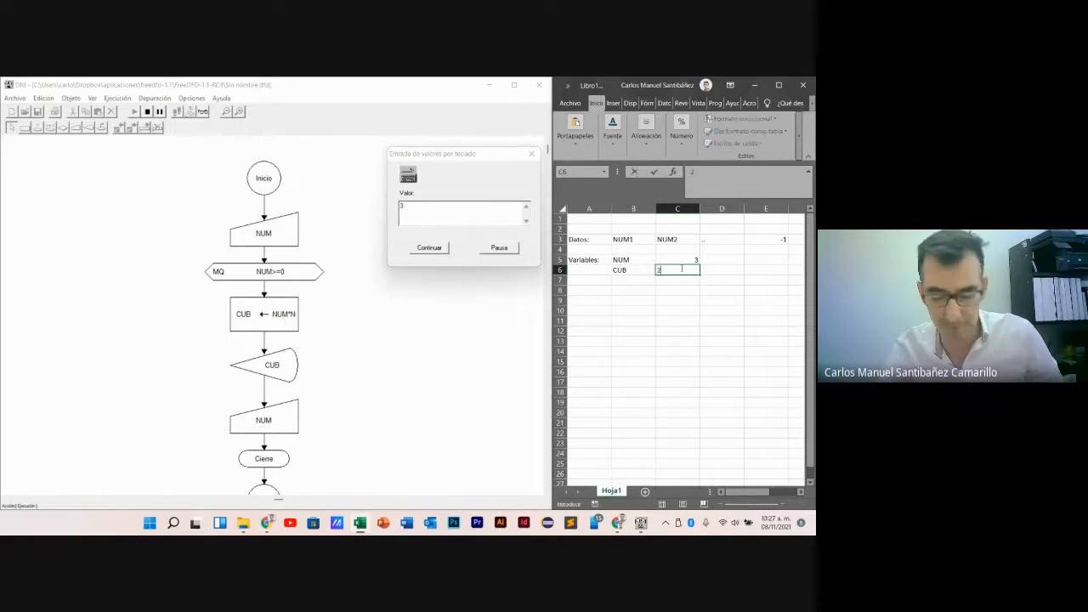
left_click(680, 319)
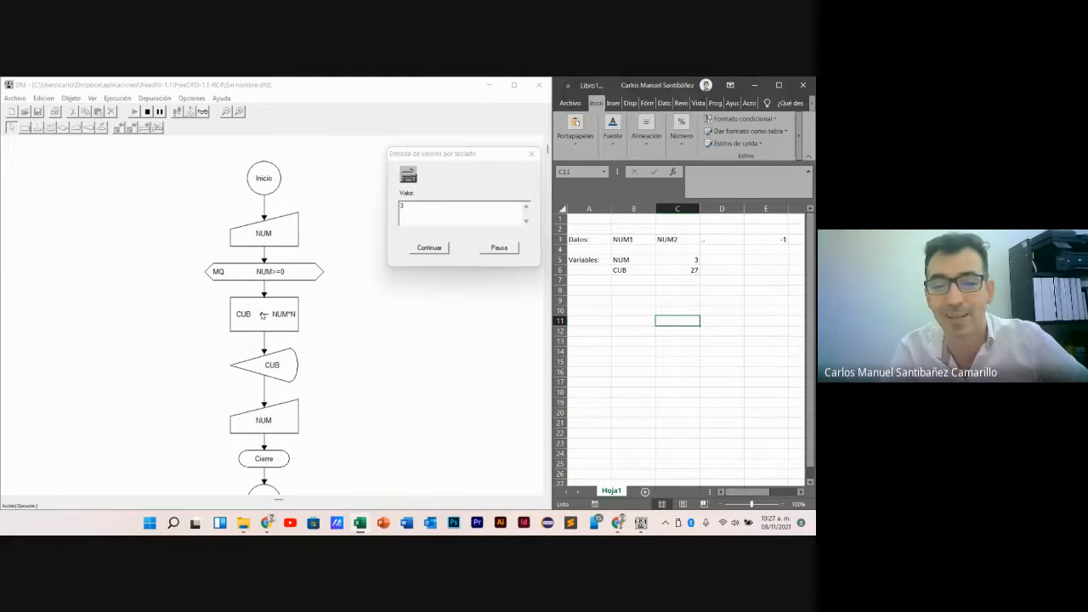
- Switch to Dfd, submit the value 3, continue past its output, and enter 10 as the second input value
left_click_drag(471, 155, 460, 170)
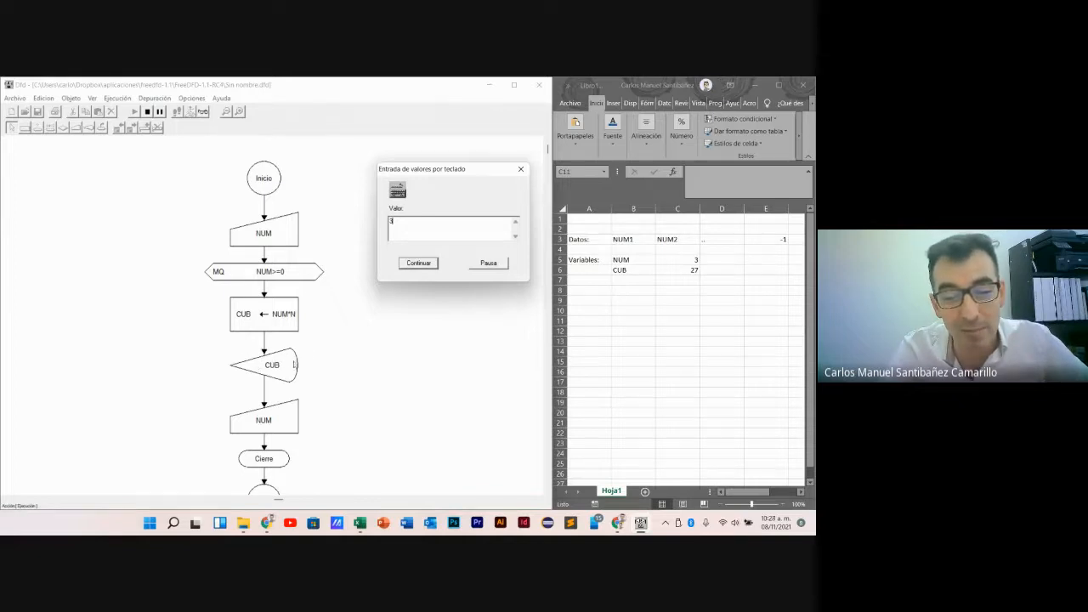
left_click(419, 263)
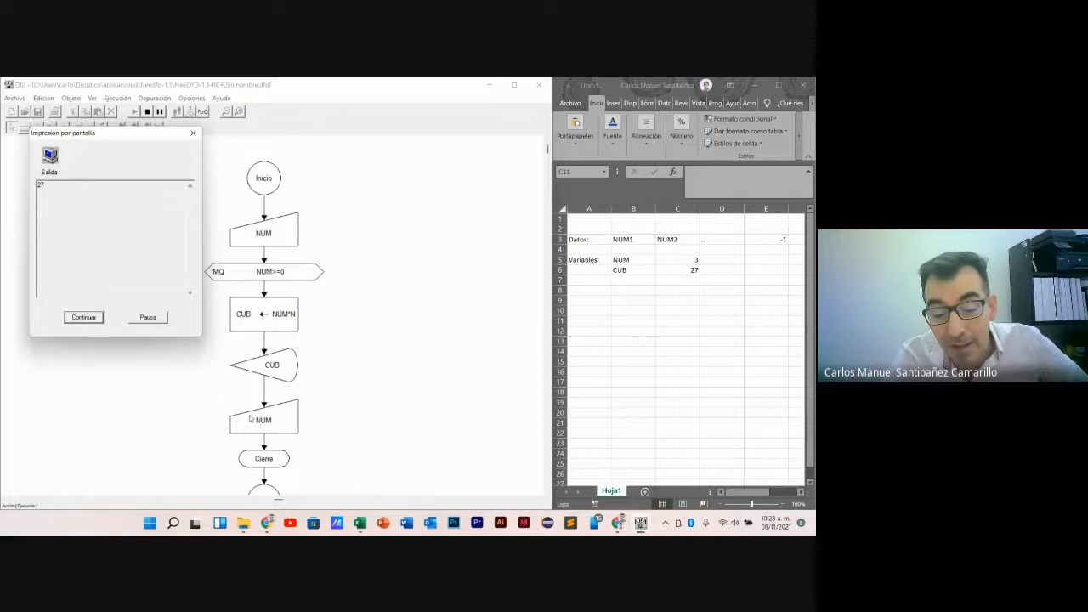
left_click(84, 317)
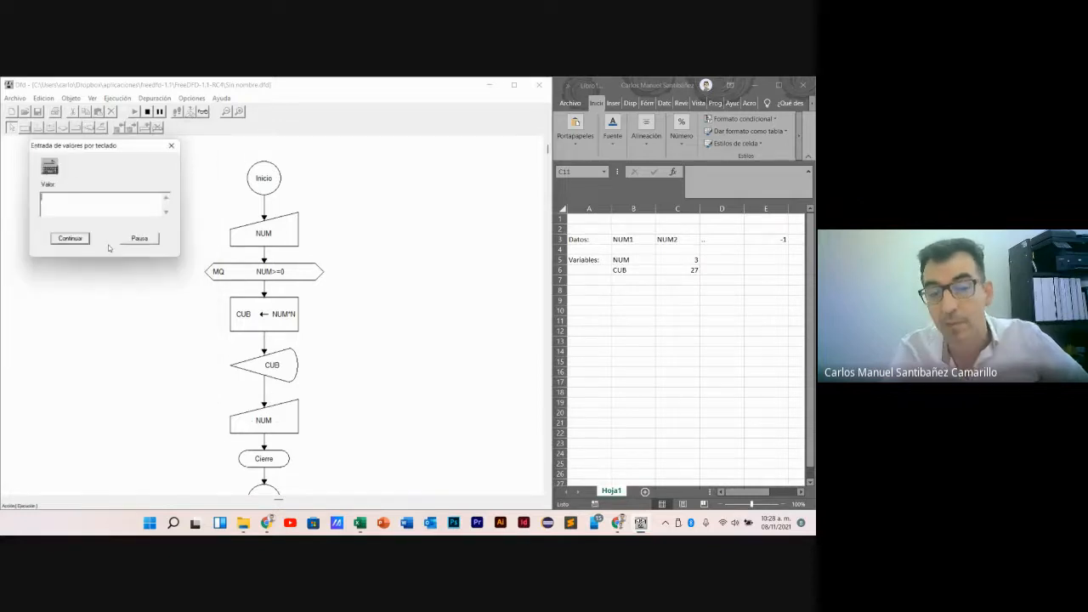
left_click_drag(82, 145, 396, 175)
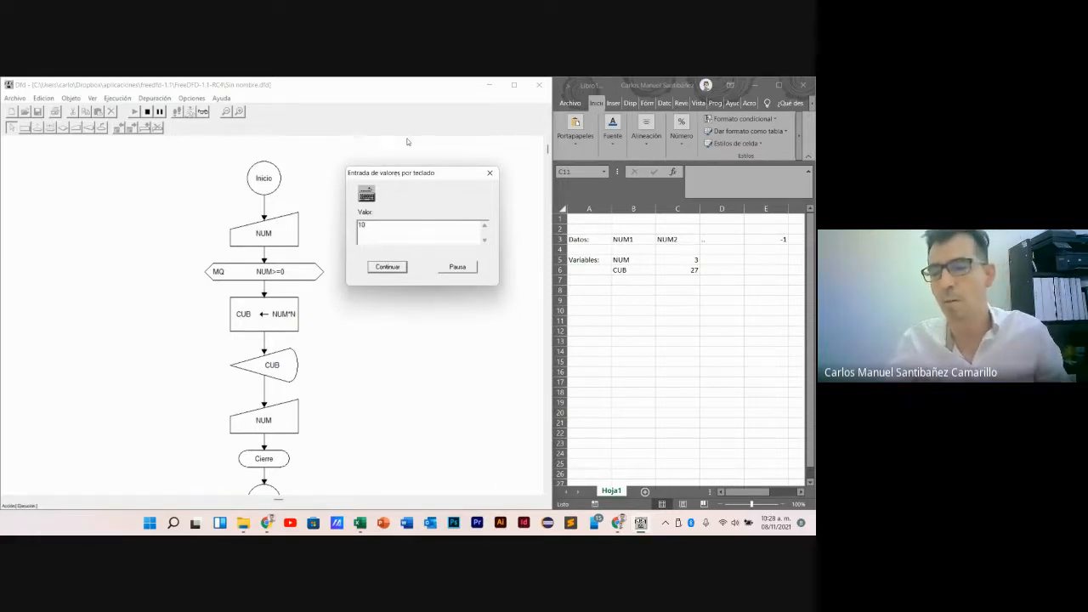
- Switch to Excel and record 10 for NUM in D5 and 1000 for CUB in D6
left_click(713, 265)
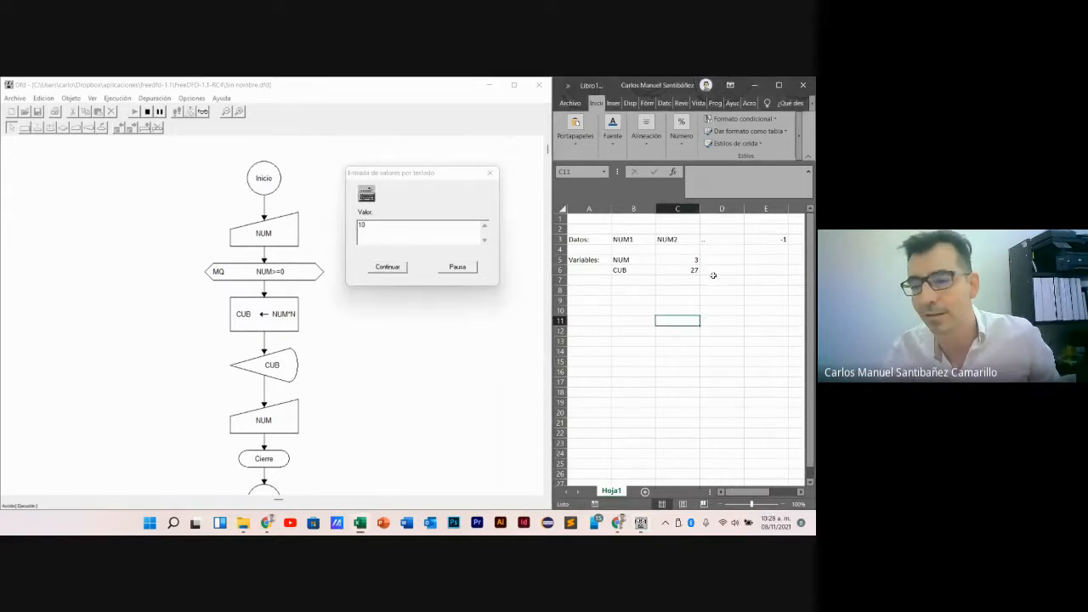
left_click(722, 260)
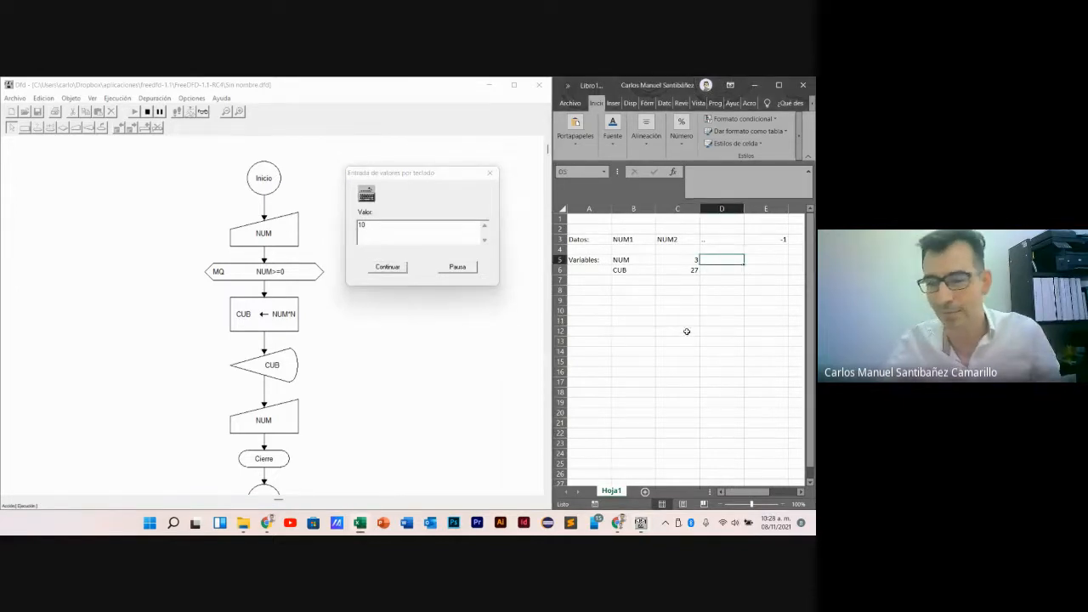
type("10")
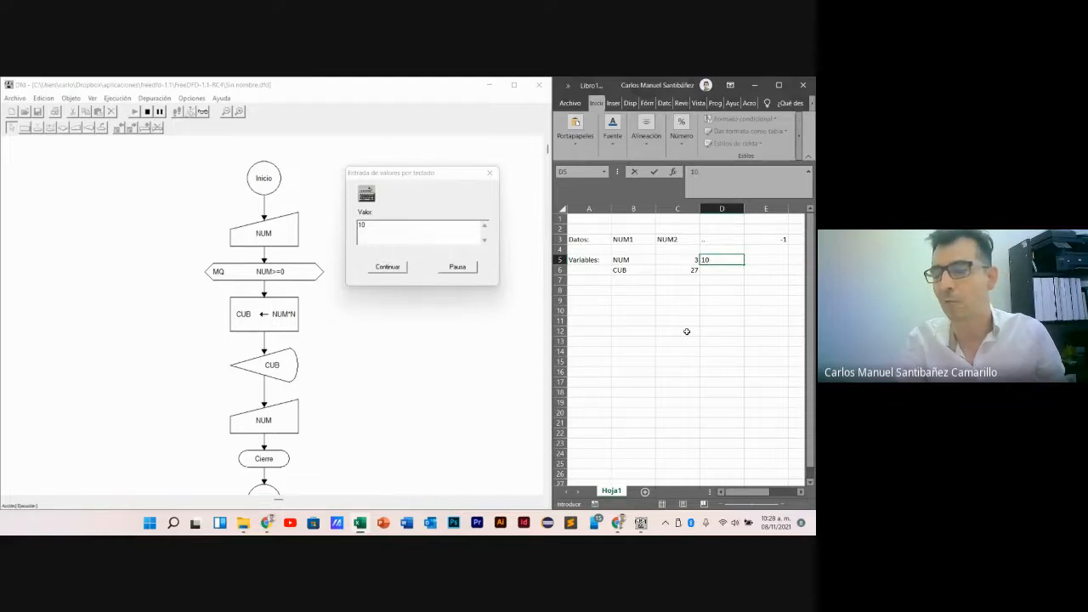
key("Return")
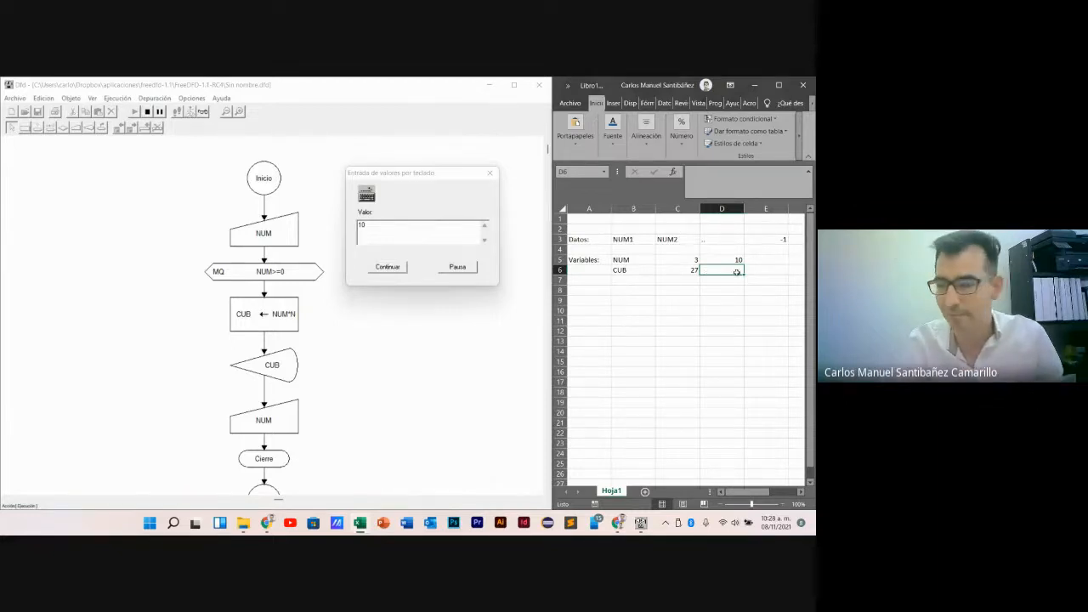
type("1")
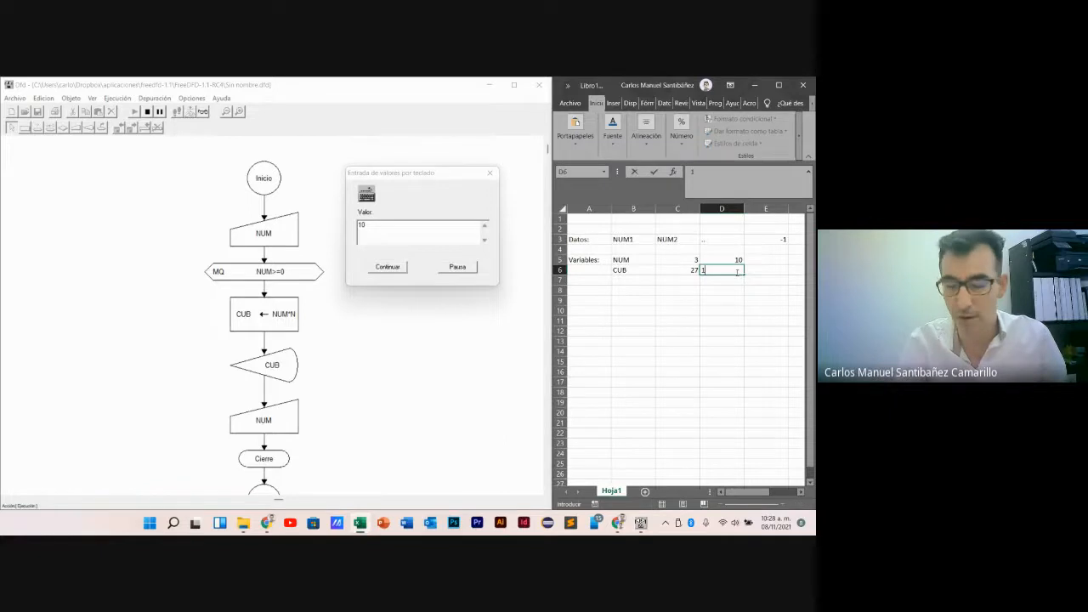
type("000")
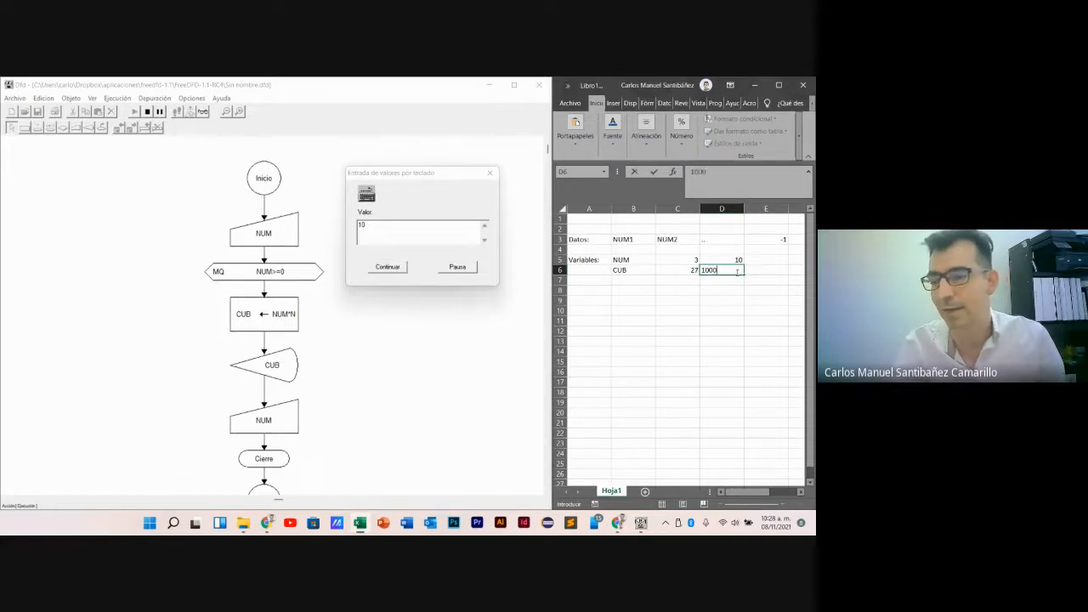
left_click(716, 308)
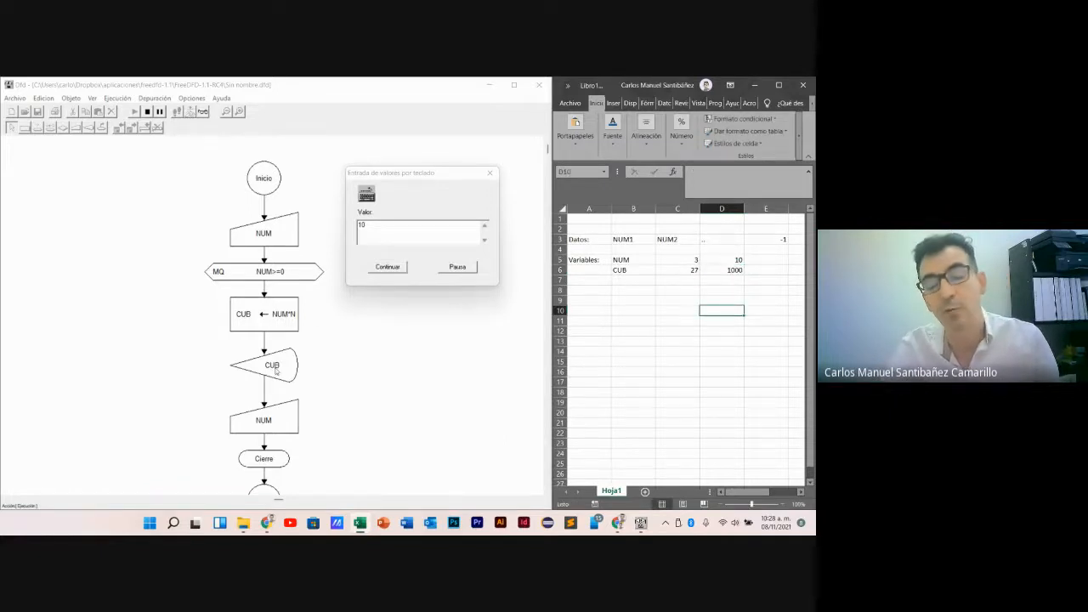
- Switch to Dfd, submit the value 10, and continue past its output to the next input request
left_click(402, 273)
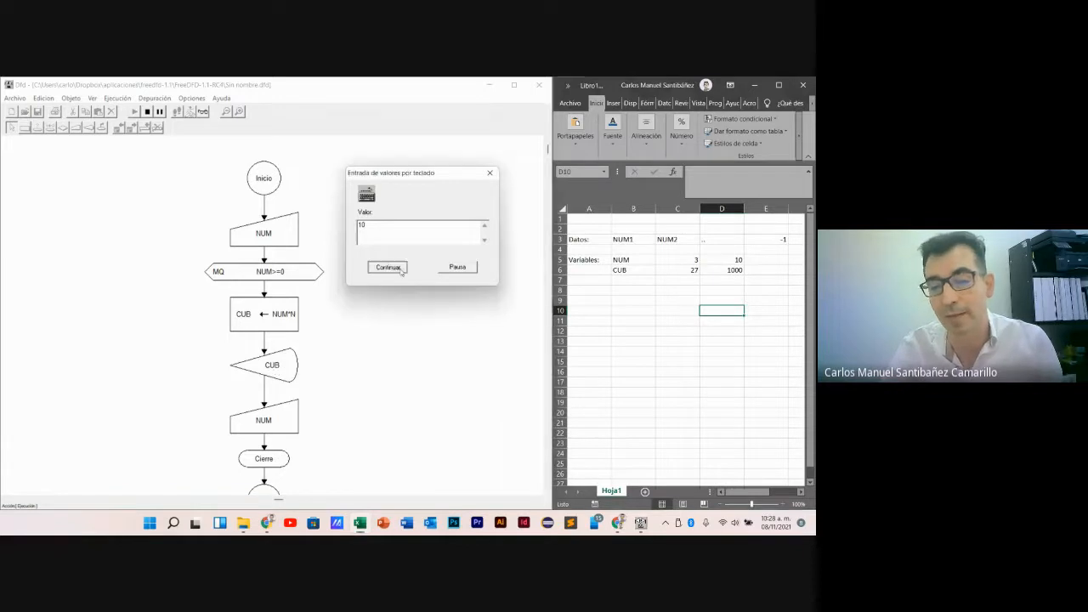
key("Return")
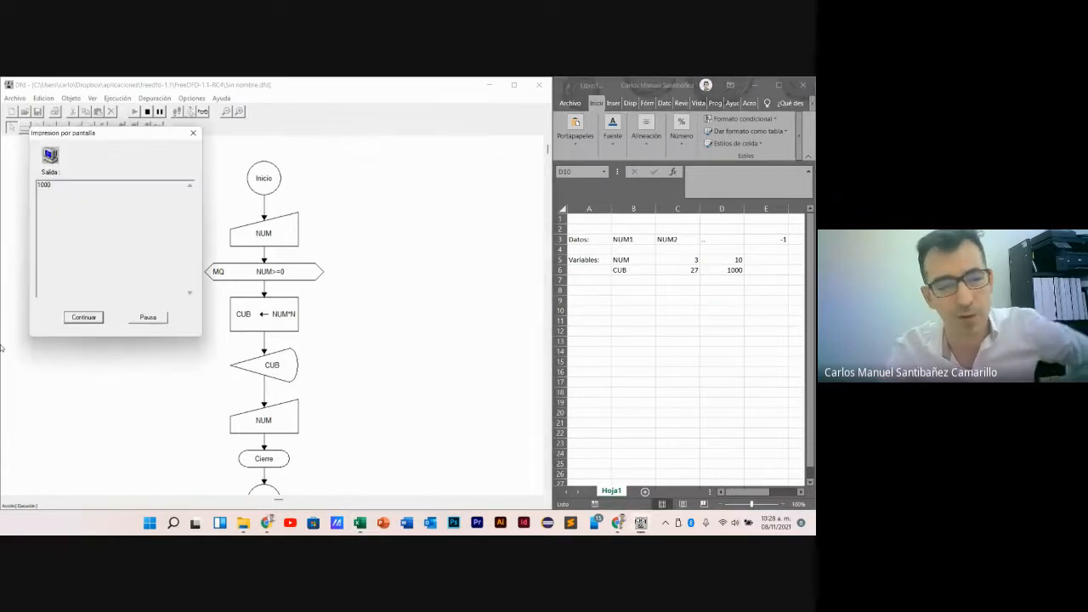
left_click(92, 320)
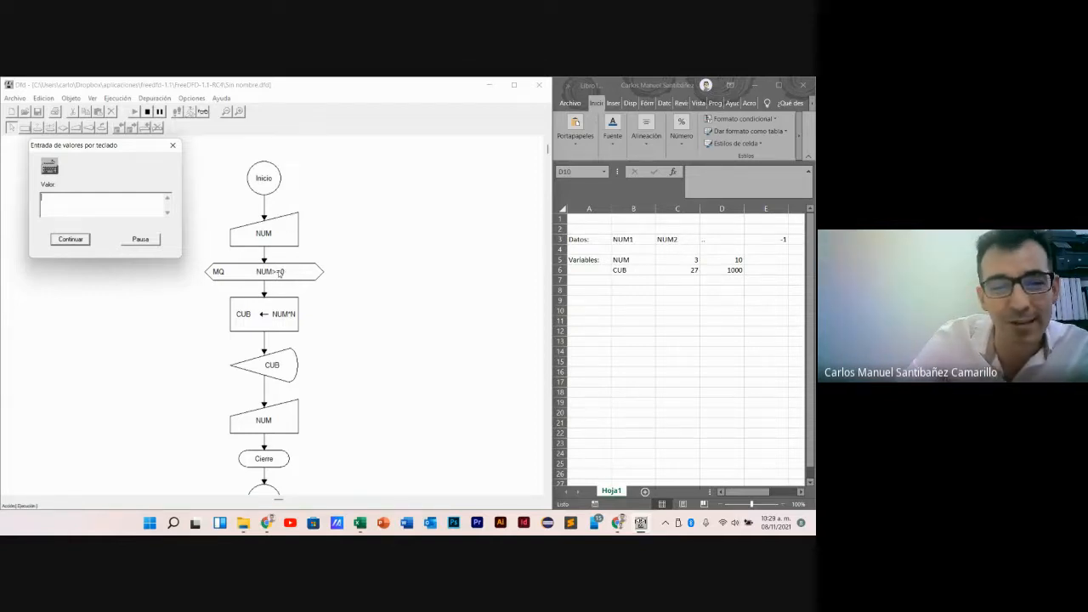
- Test the loop with the input values 0 and 45, continuing past the output of each
type("0")
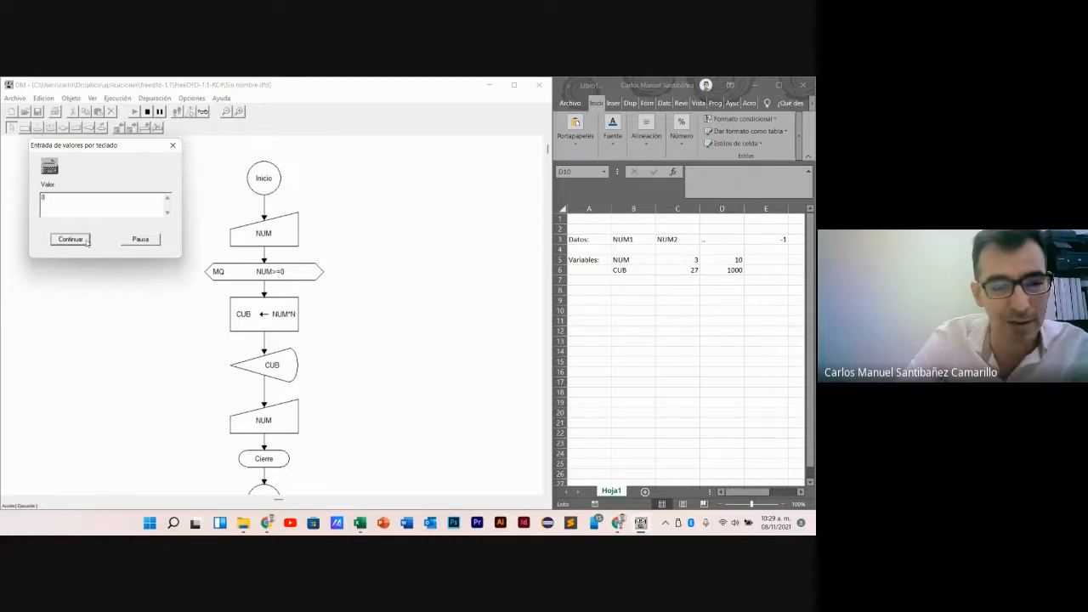
left_click(80, 242)
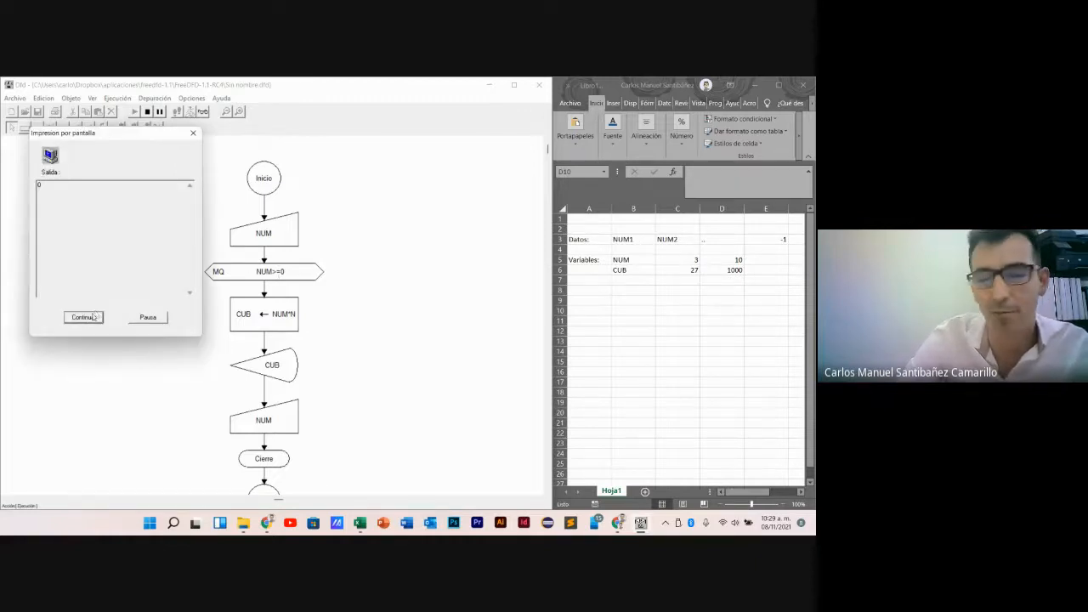
left_click(94, 317)
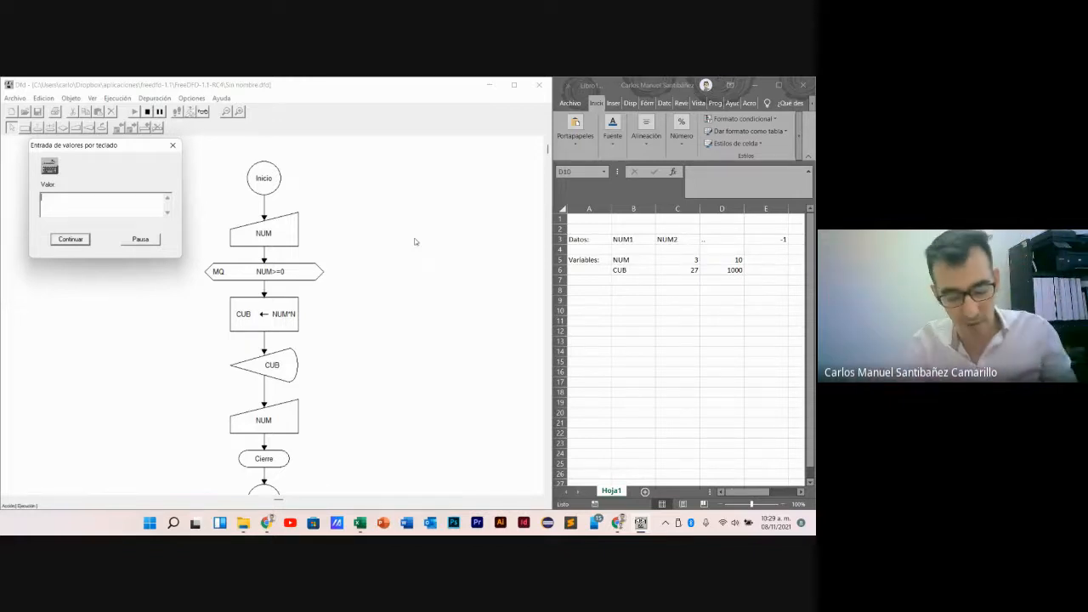
type("45")
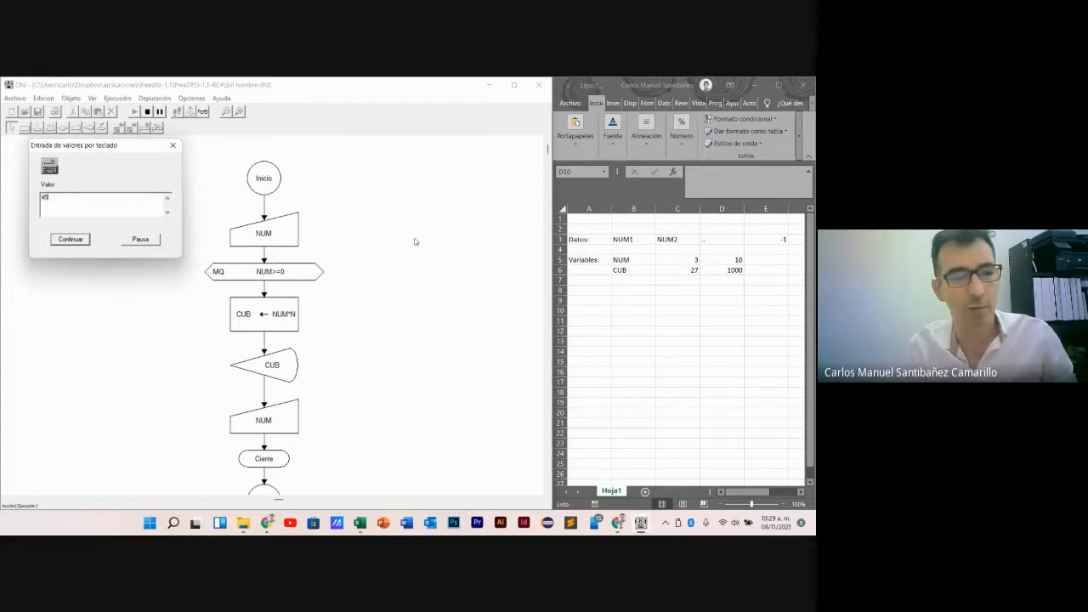
key("Return")
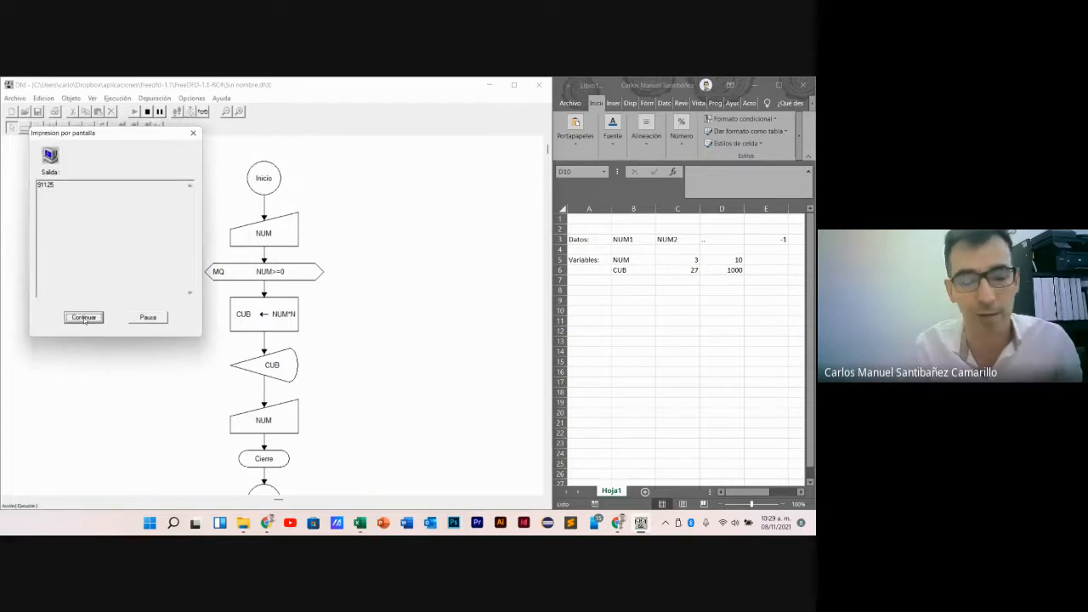
left_click(84, 318)
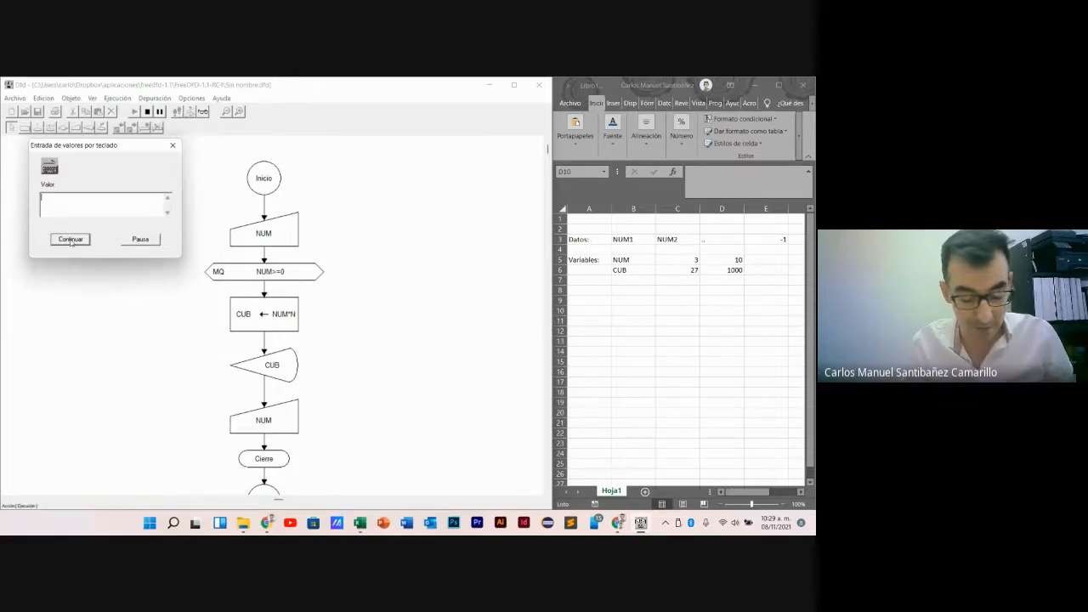
- Test the loop with the input value 80, continue past its output, and enter -1 as the next input value
type("85")
key("Return")
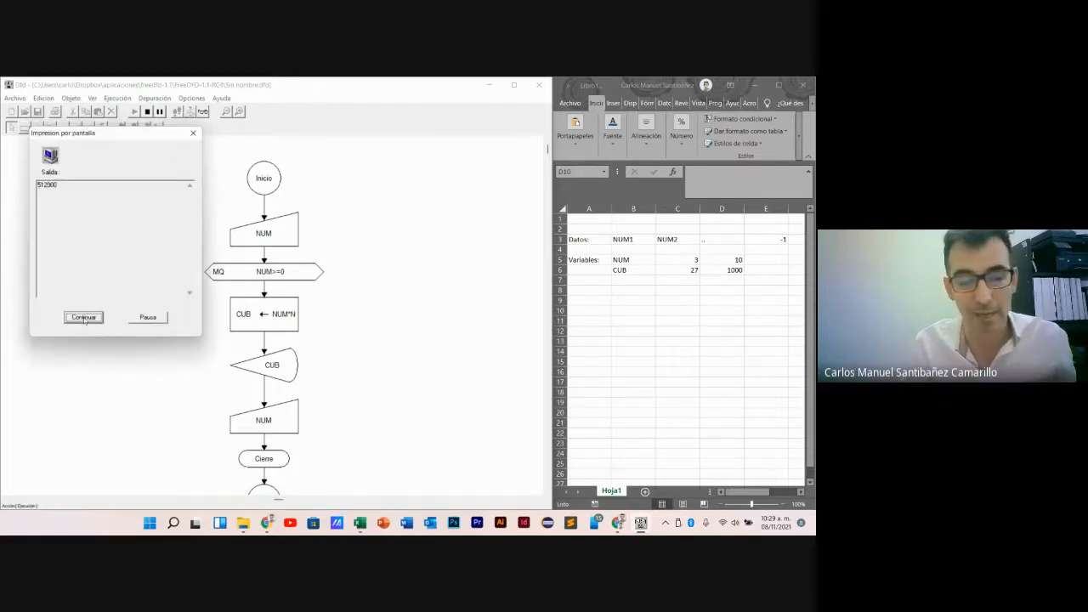
key("Return")
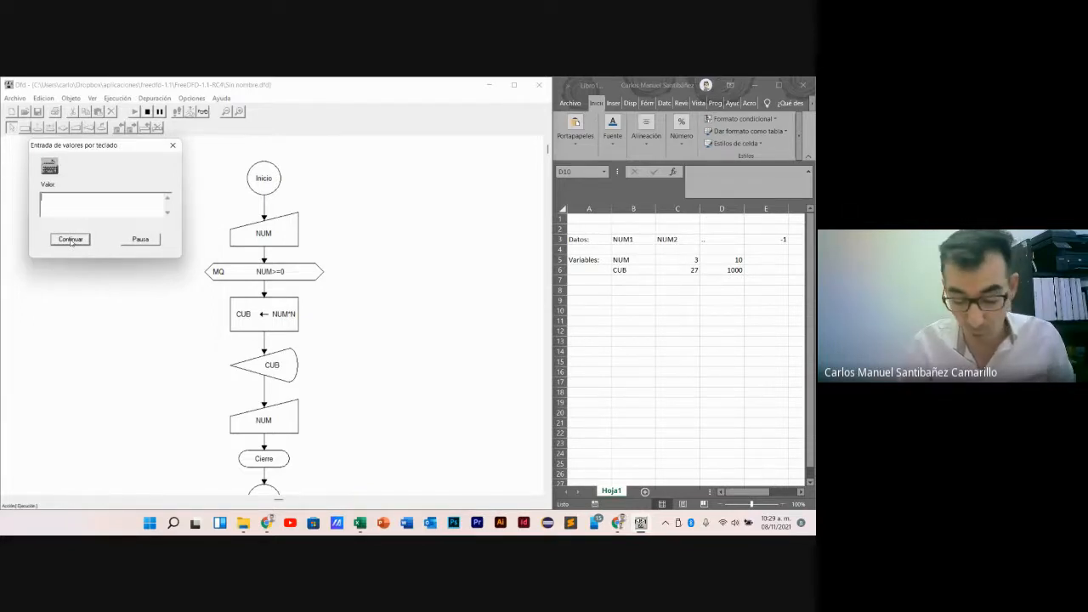
type("-1")
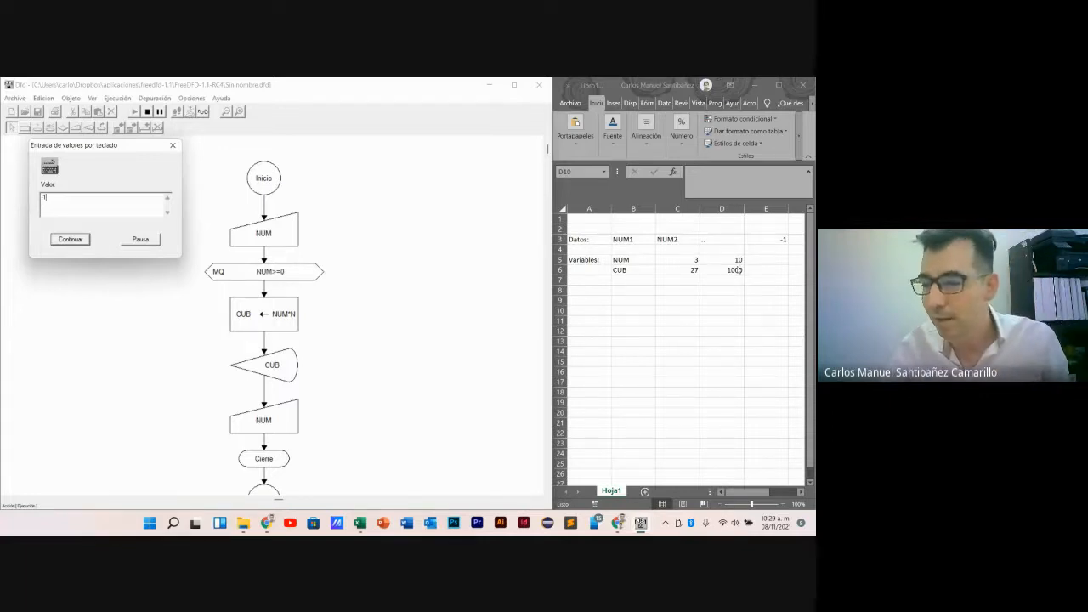
- Switch to Excel to record -1 for NUM in E5, and submit the value -1 in Dfd to finish the run
left_click(772, 260)
type("-1")
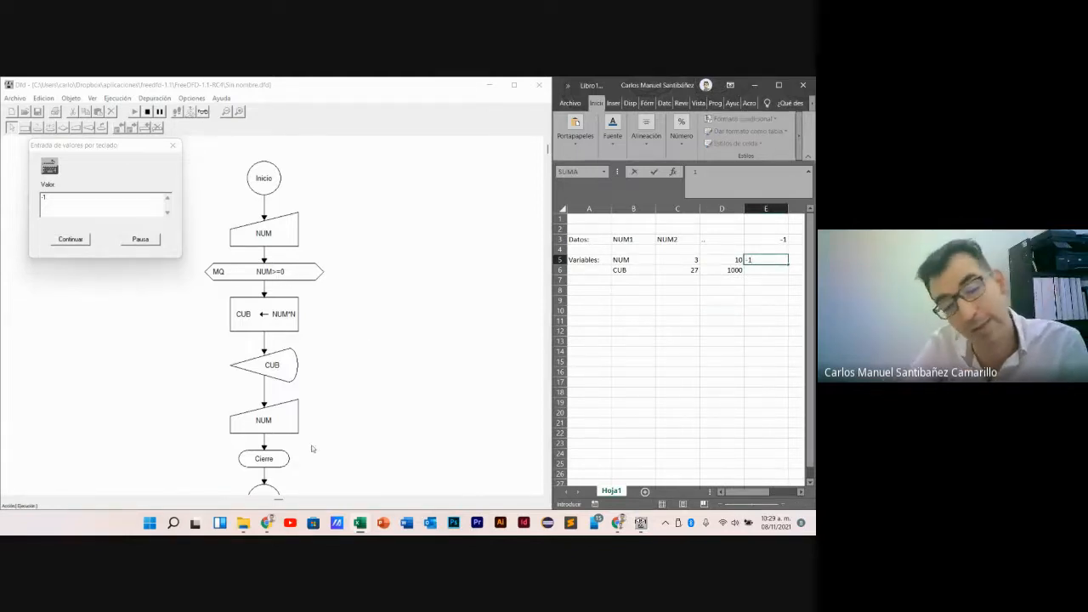
left_click(86, 241)
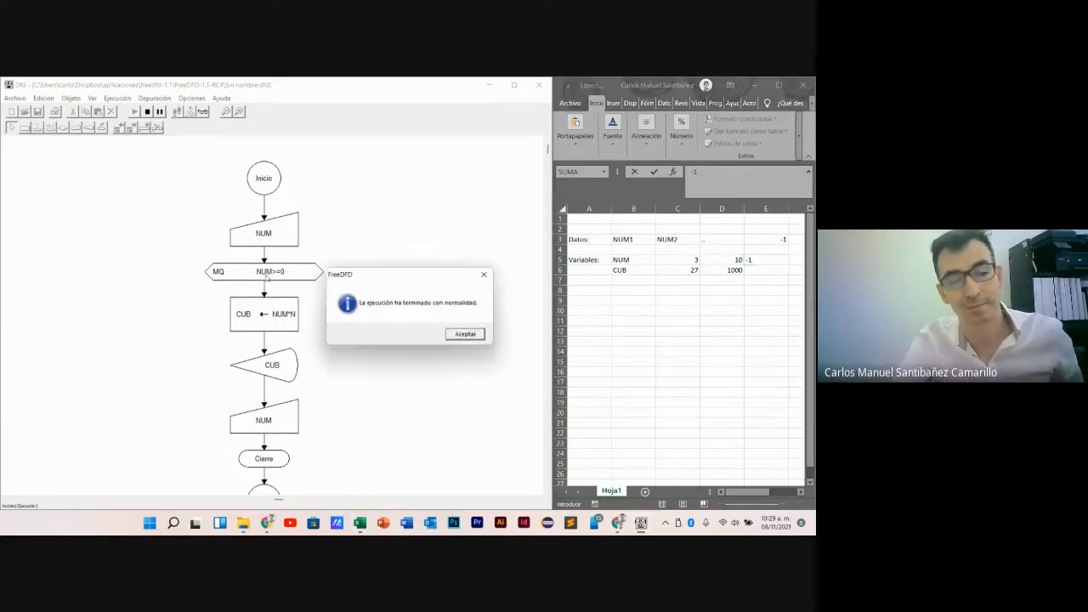
left_click(466, 334)
left_click(736, 330)
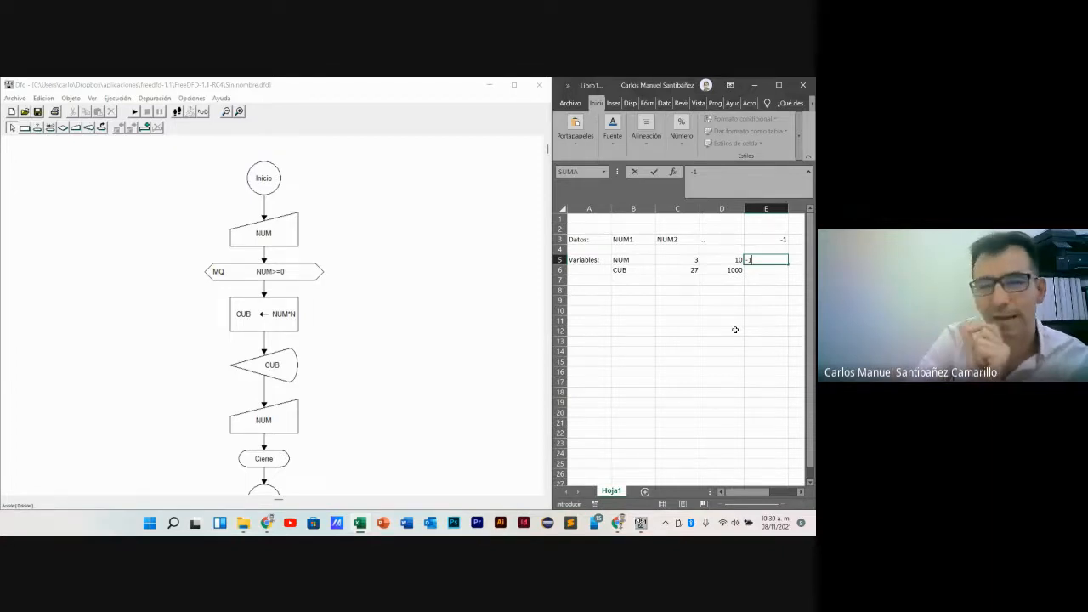
left_click(432, 334)
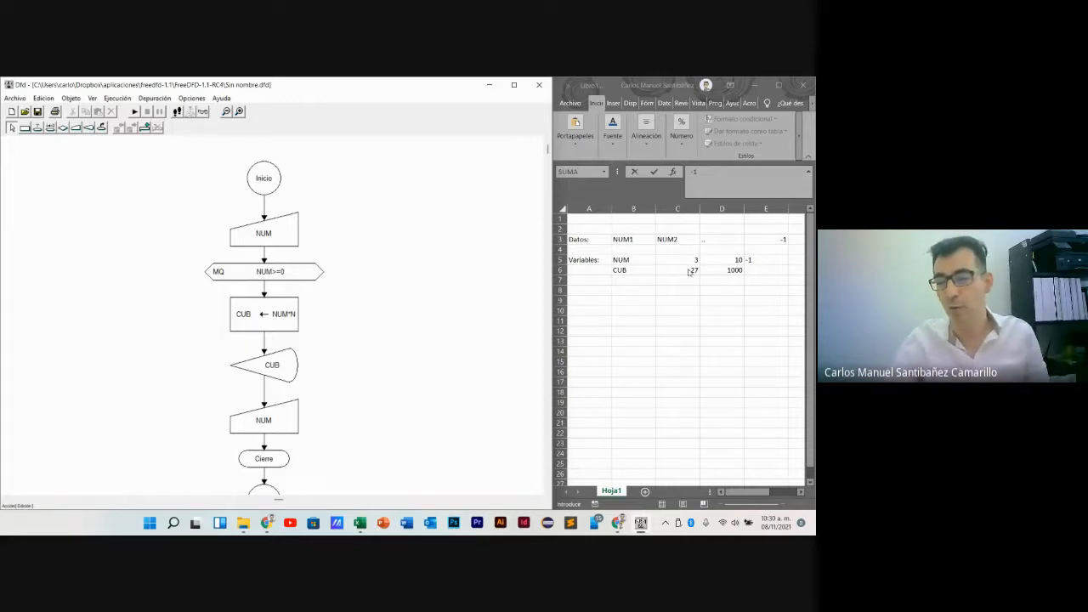
- Switch to Excel and enter -3 in cell B10
left_click(641, 310)
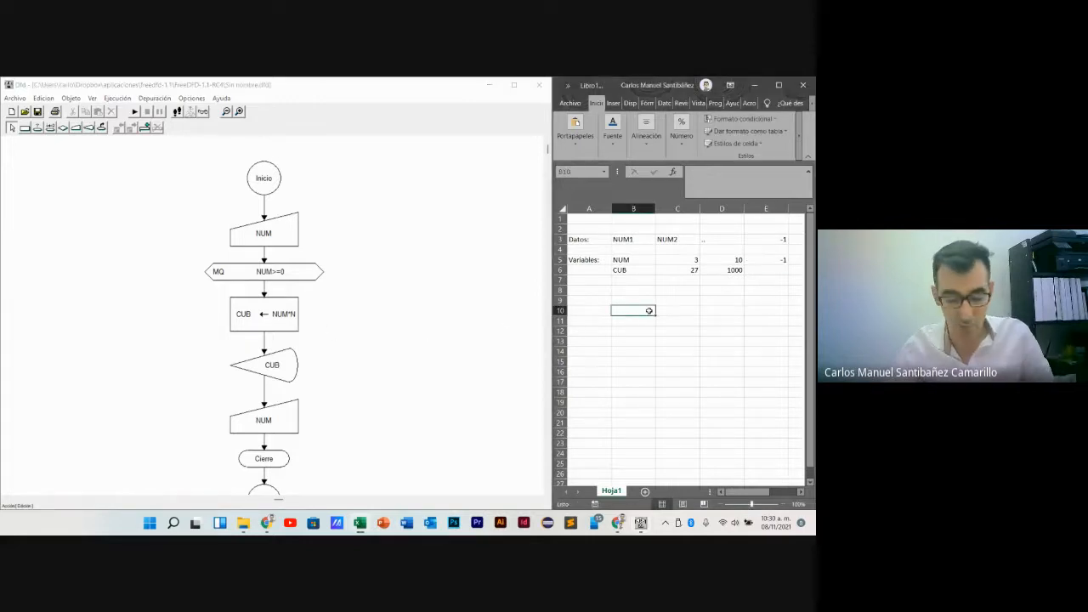
type("3")
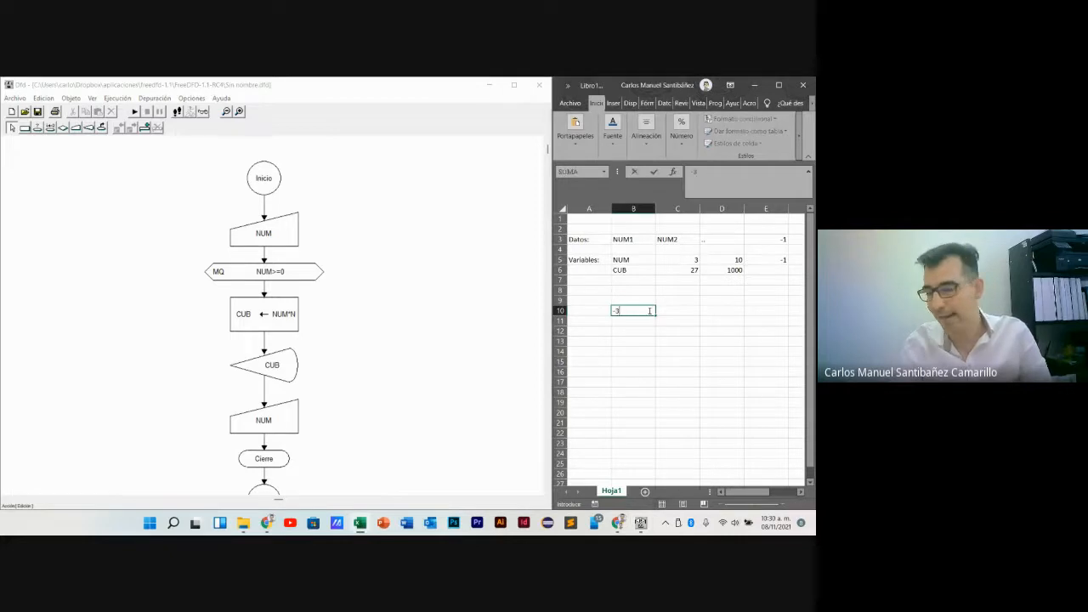
key("Return")
key("Right")
key("Up")
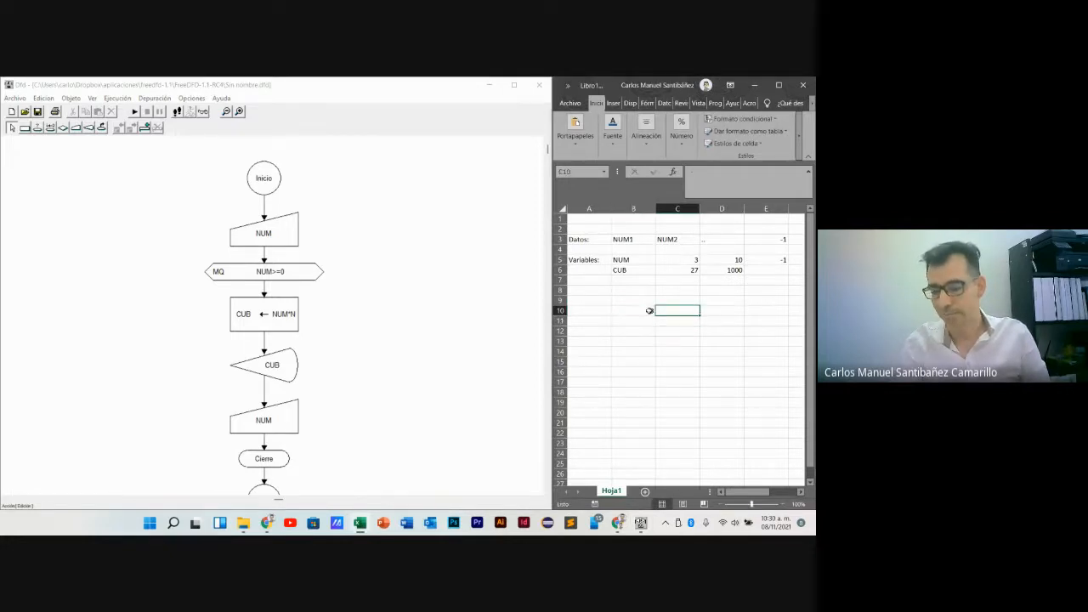
key("Right")
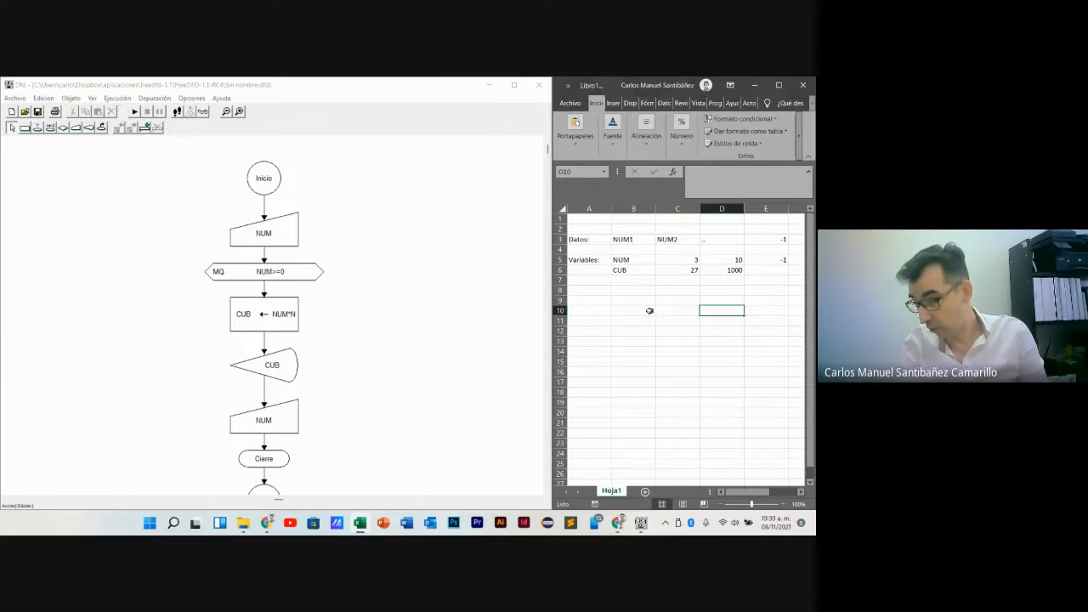
key("Left")
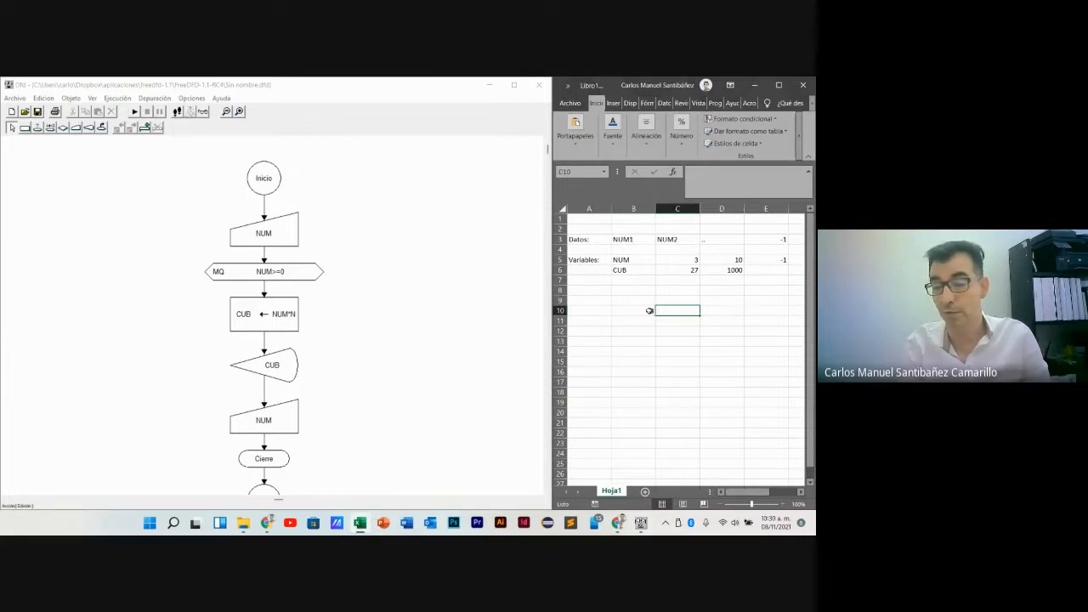
- Calculate the cube of -3 in cell B11 with the formula =-3*-3*-3
key("Down")
key("Left")
type("-3^")
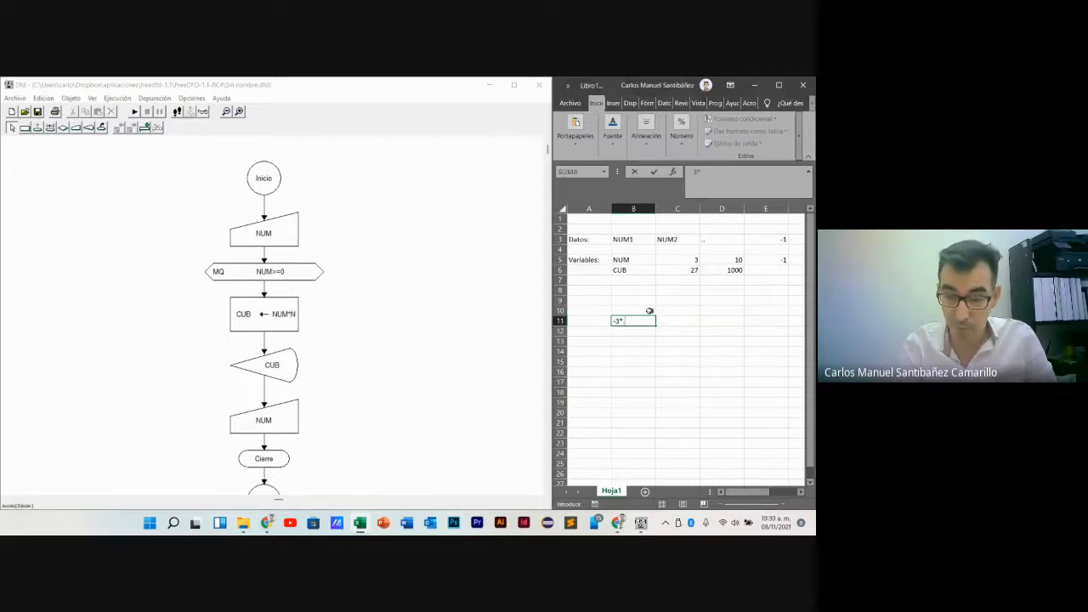
type("-3^")
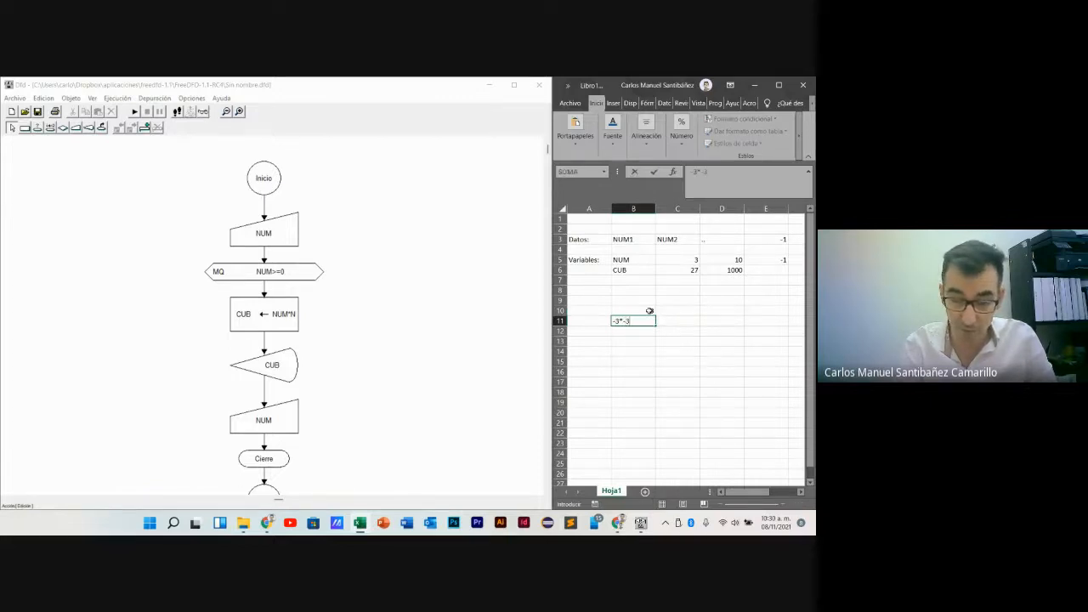
type("-3")
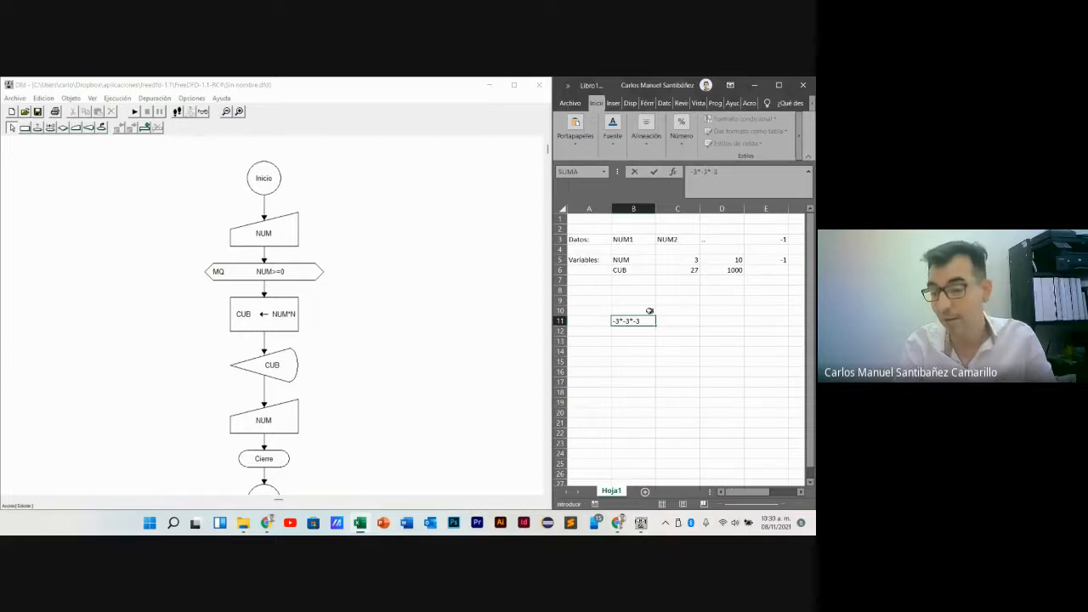
key("Return")
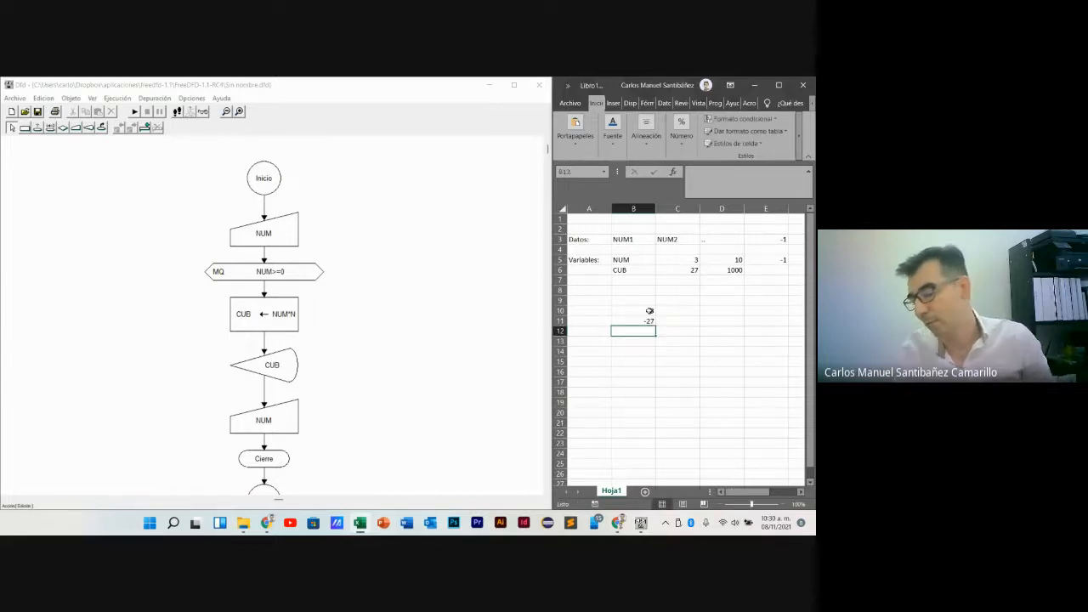
key("Up")
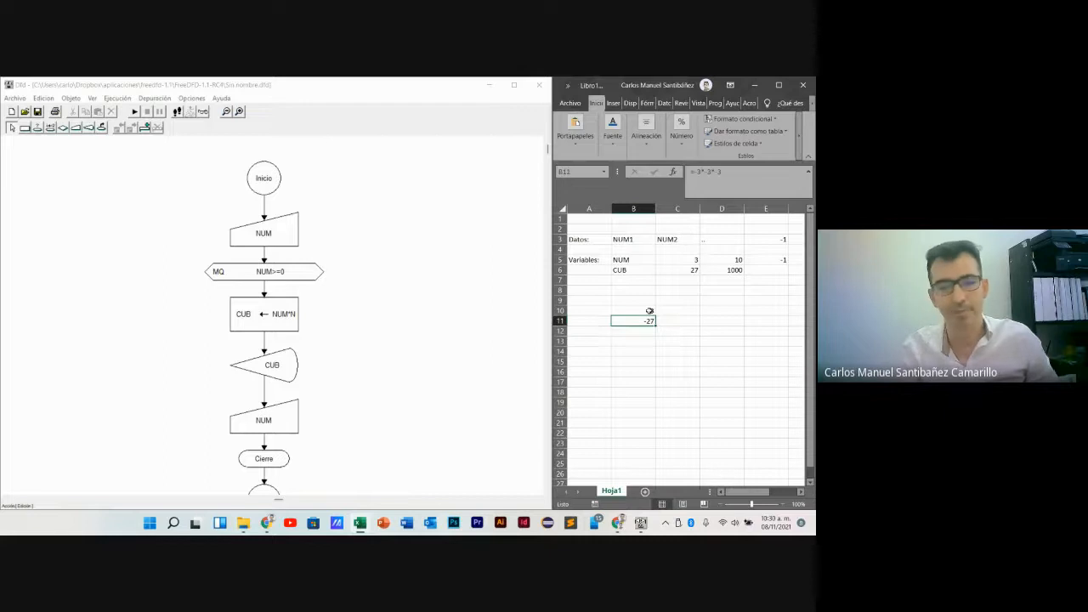
- Switch to Dfd, set the while loop's condition to NUM=!0, and try to run the flowchart
double_click(271, 273)
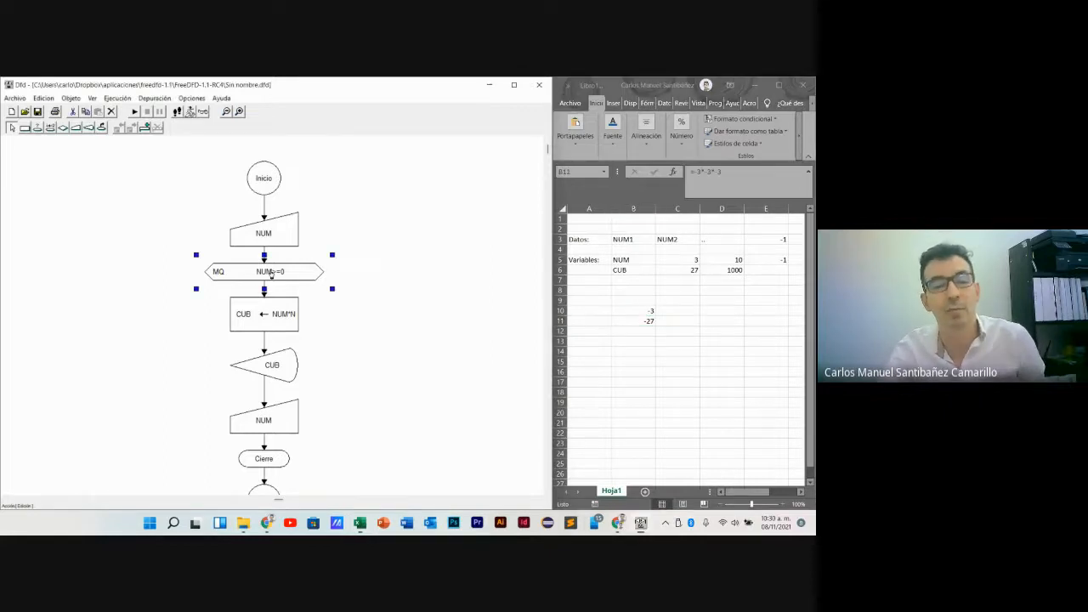
left_click(112, 176)
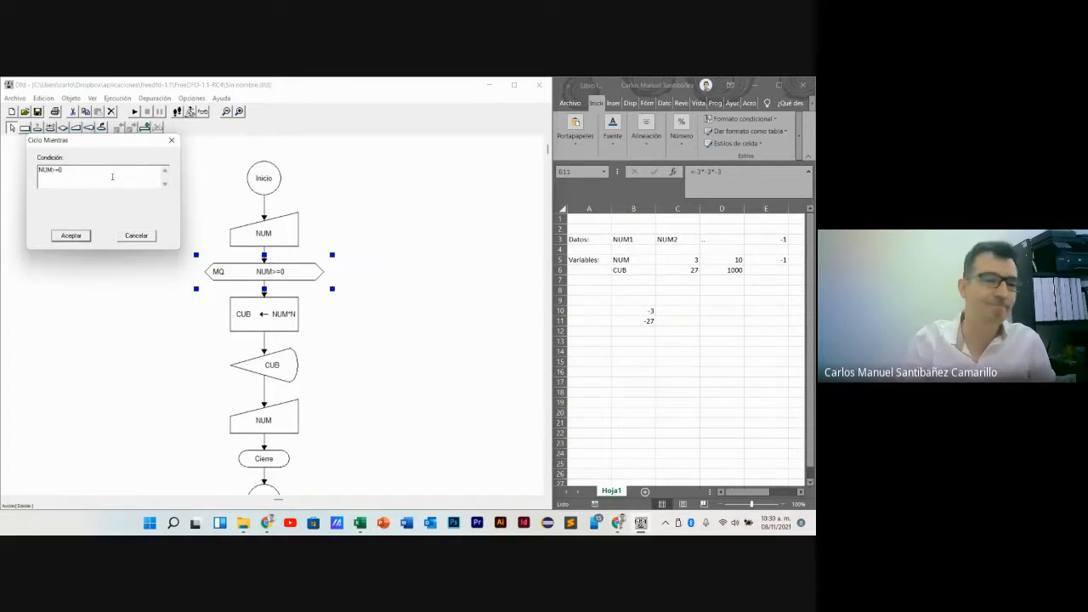
key("BackSpace")
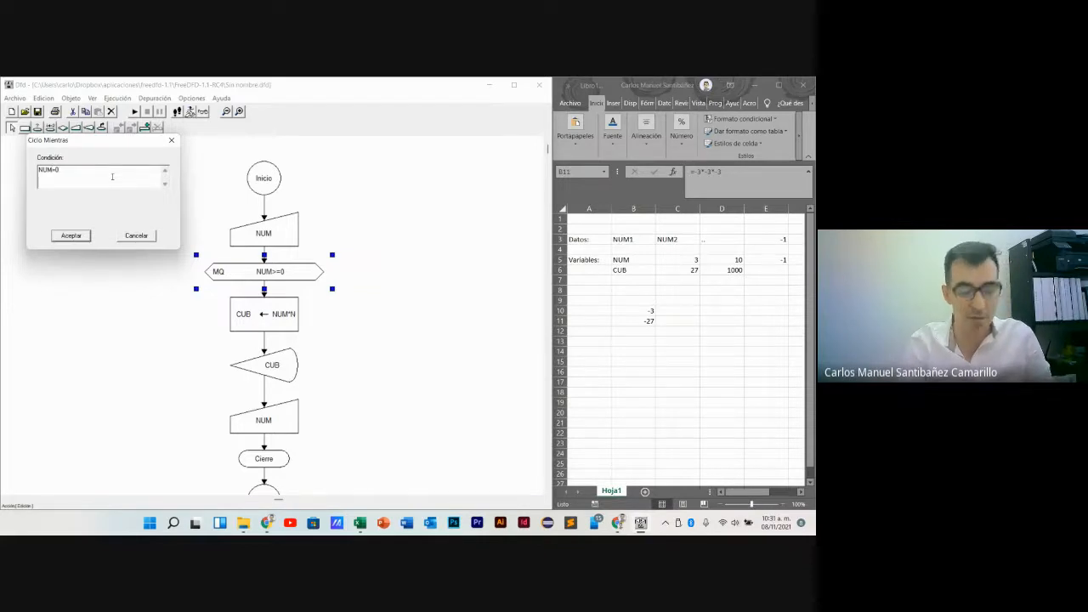
type("<")
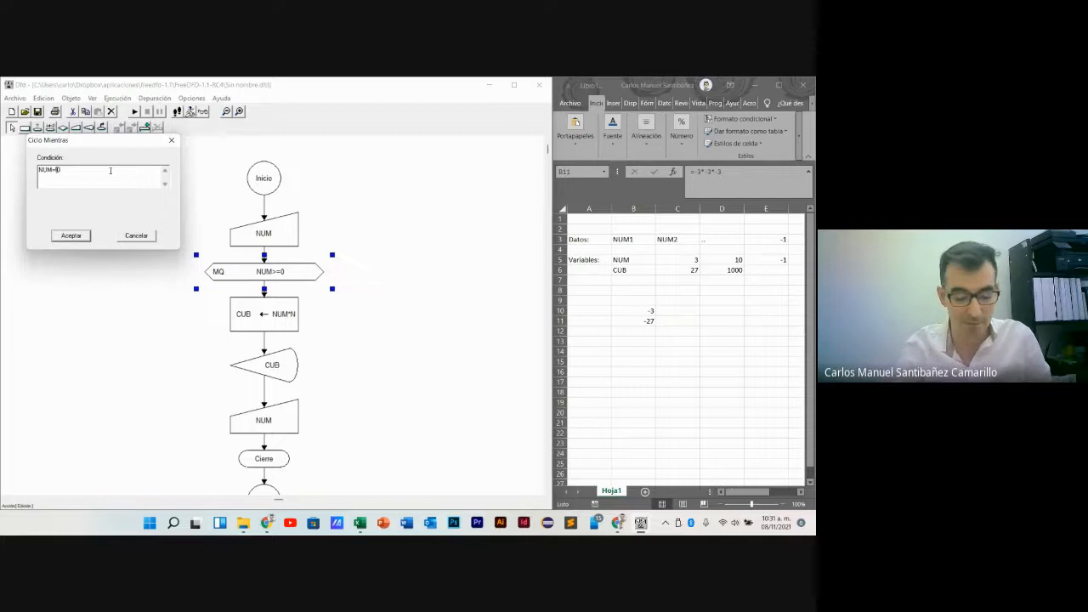
key("Return")
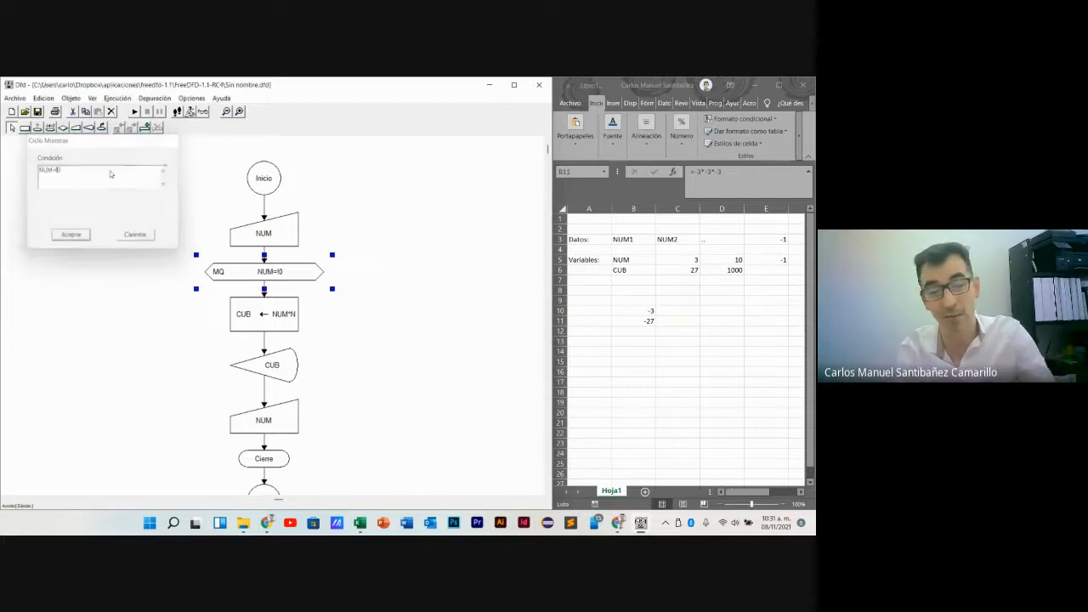
left_click(135, 117)
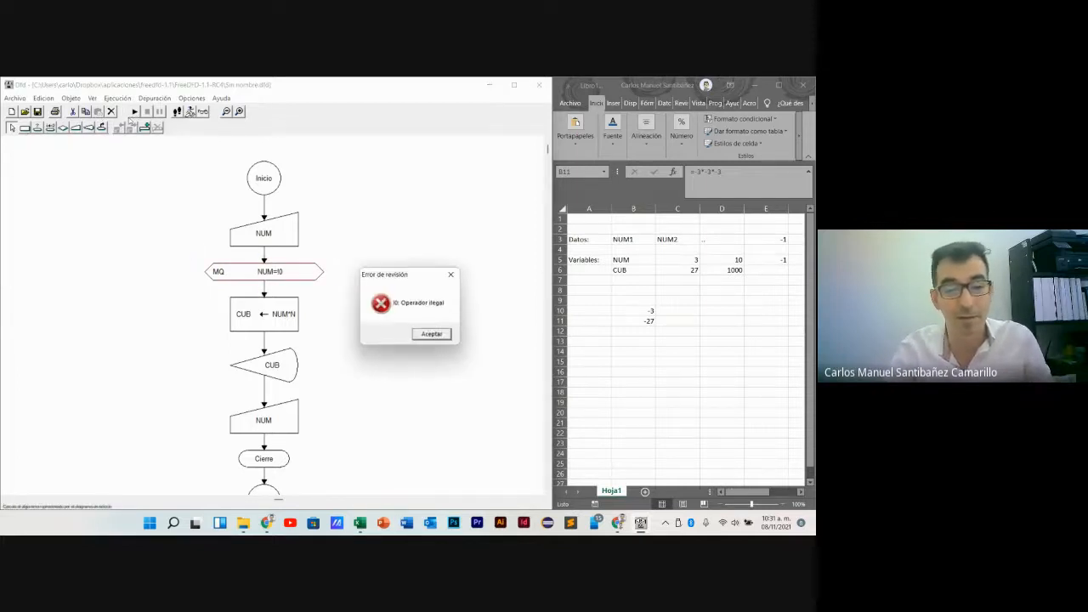
left_click(430, 333)
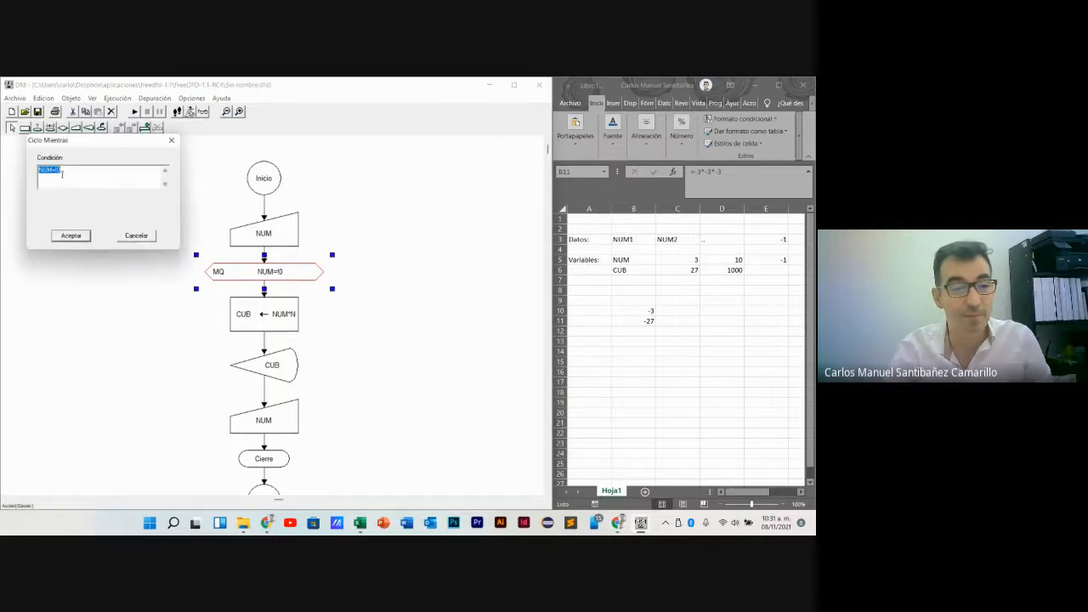
- Change the while loop's condition to NUM!=0
left_click(110, 184)
key("Left")
key("BackSpace")
key("BackSpace")
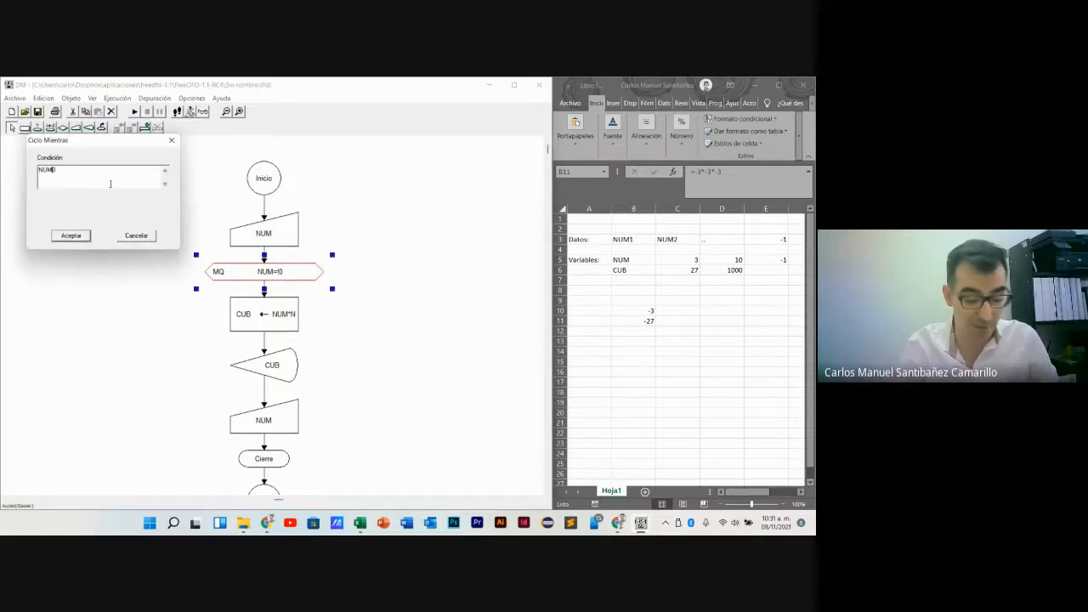
type("!=")
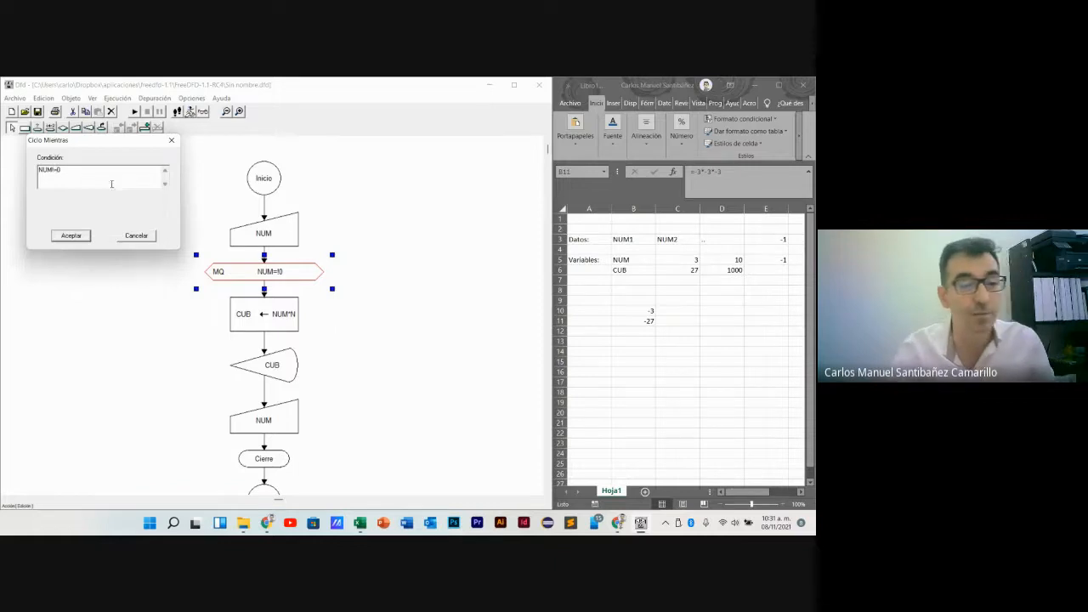
left_click(71, 236)
- Run the flowchart with -3 as the first input value and continue past its output
key("F9")
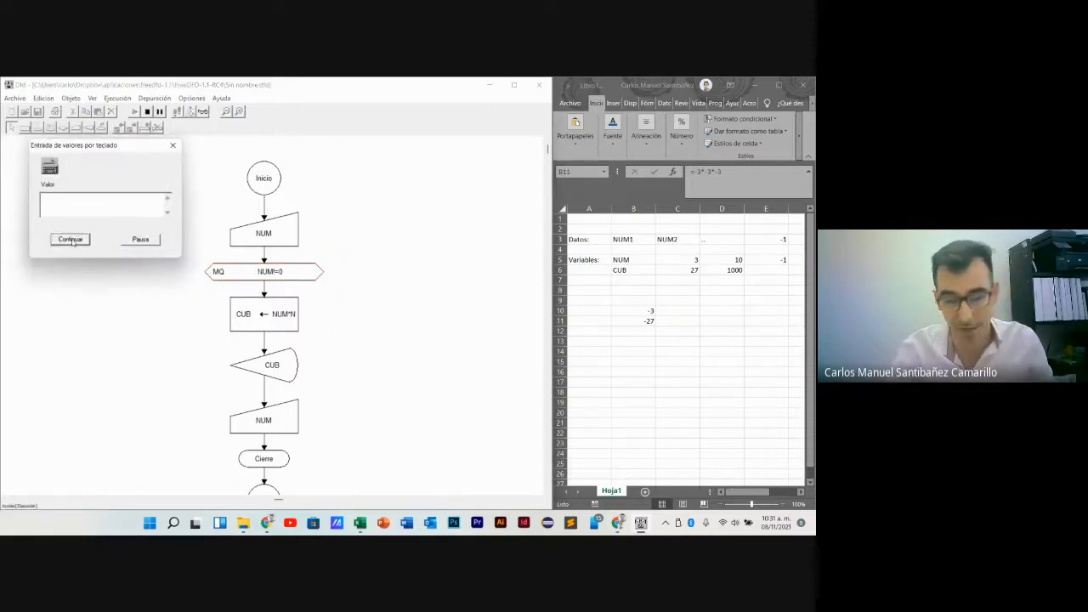
type("-3")
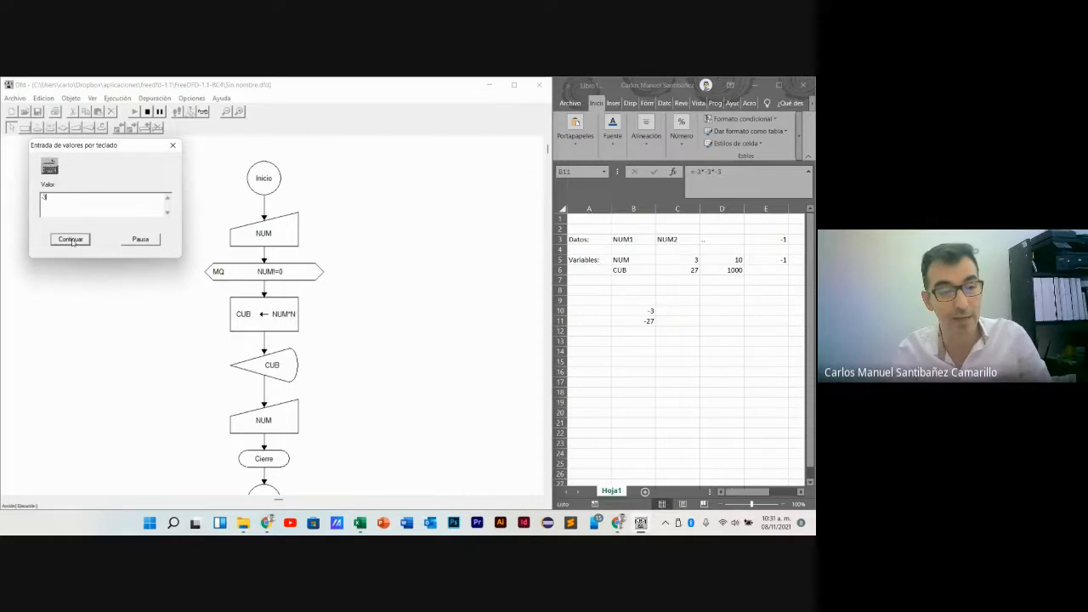
left_click(73, 240)
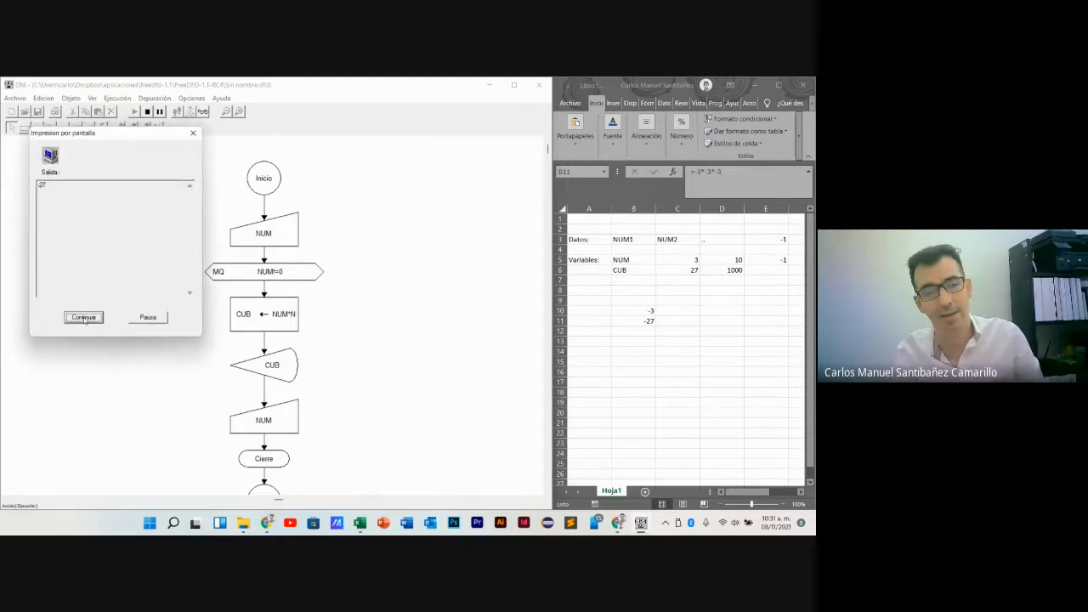
left_click(84, 318)
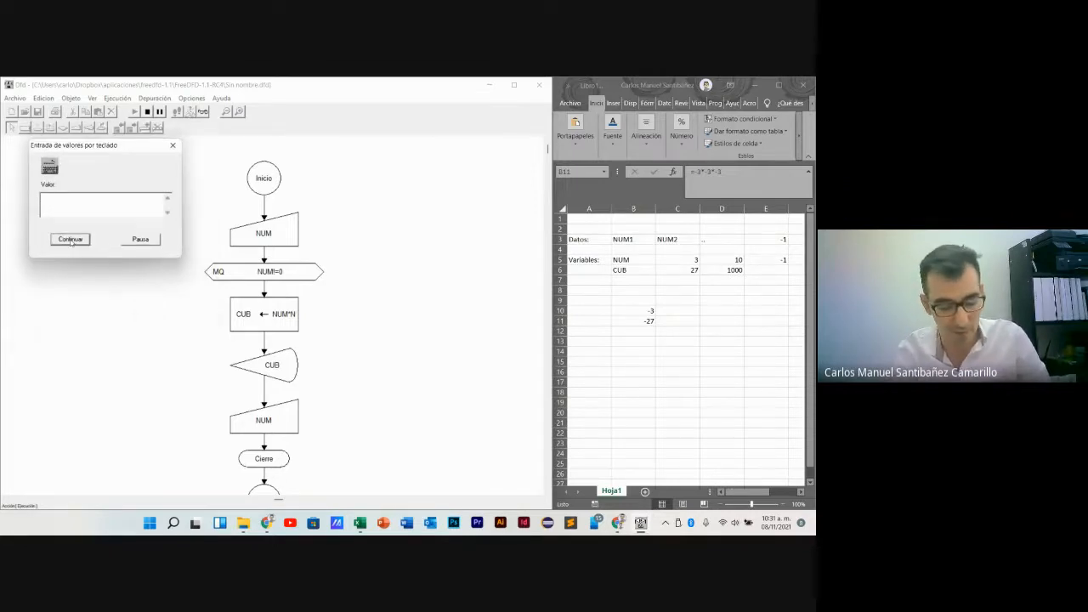
- Test the loop with -6 and another nonzero value, continuing past each output, and submit 0 to end the run
left_click(71, 241)
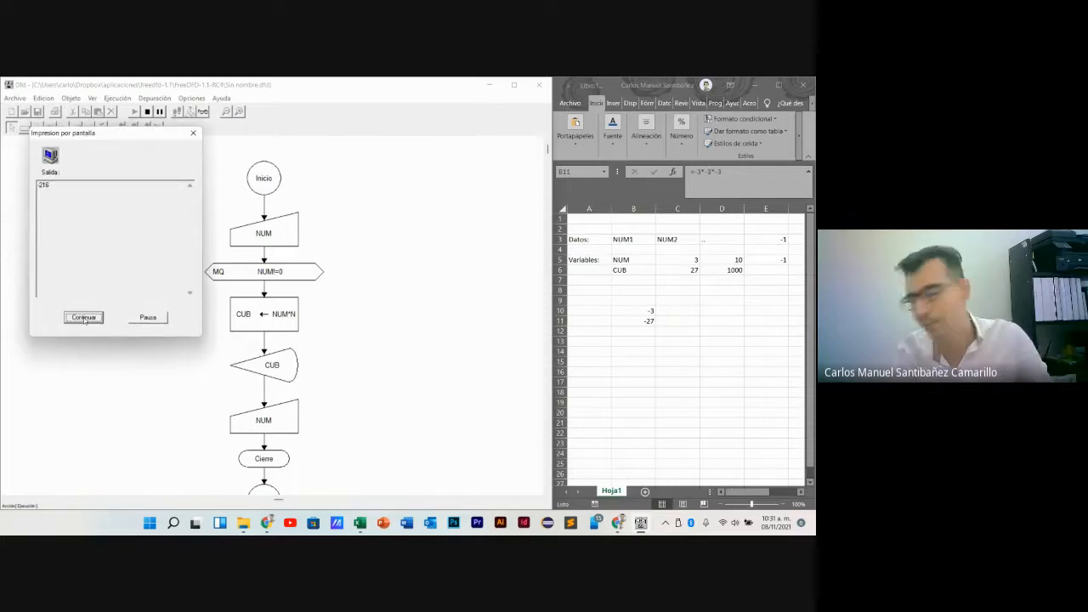
left_click(84, 318)
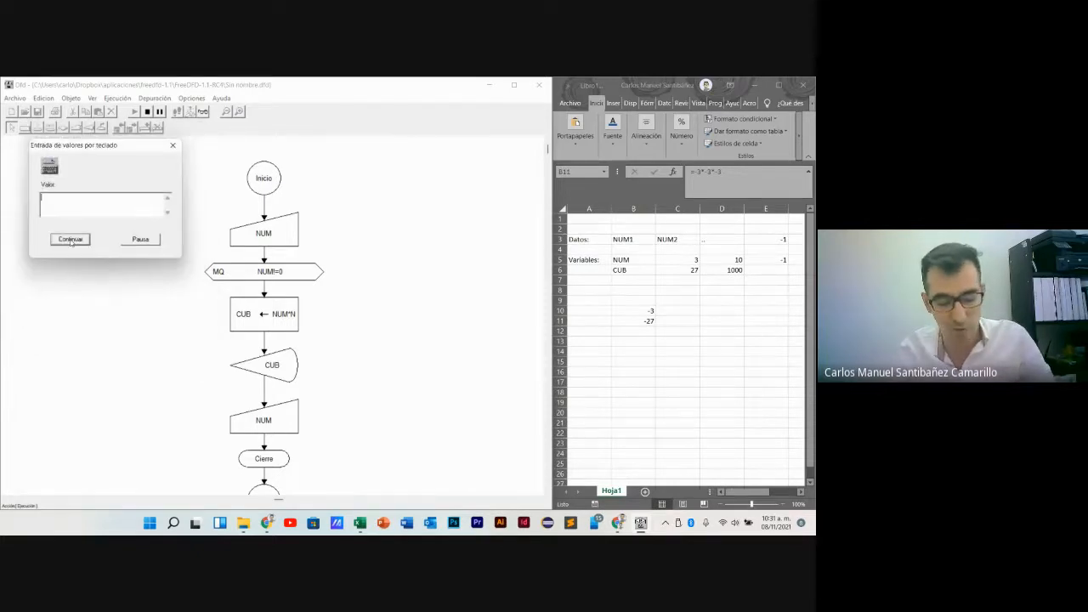
left_click(71, 240)
left_click(84, 318)
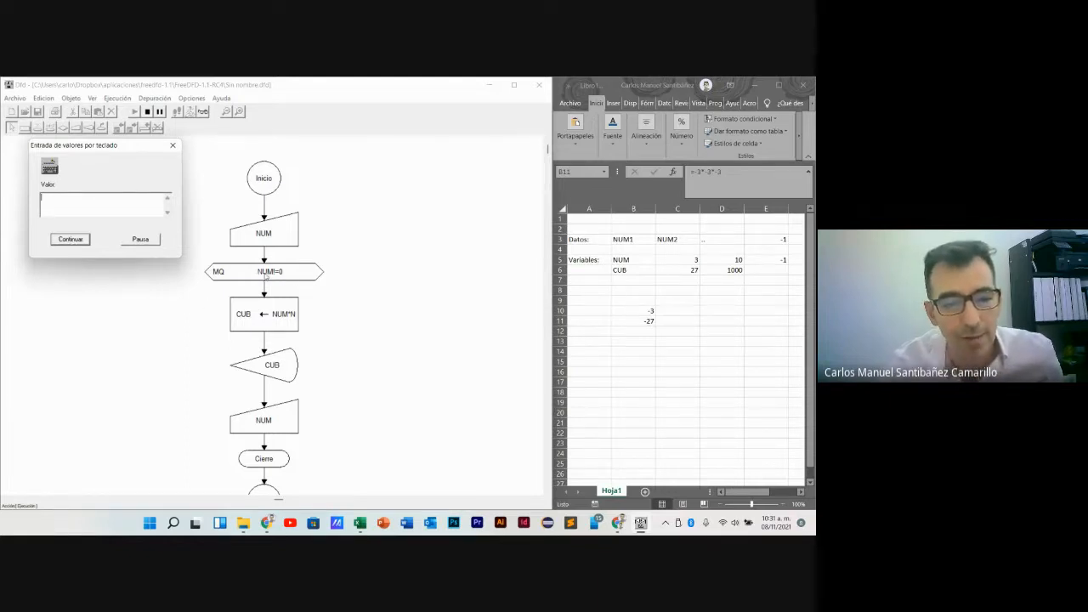
type("0")
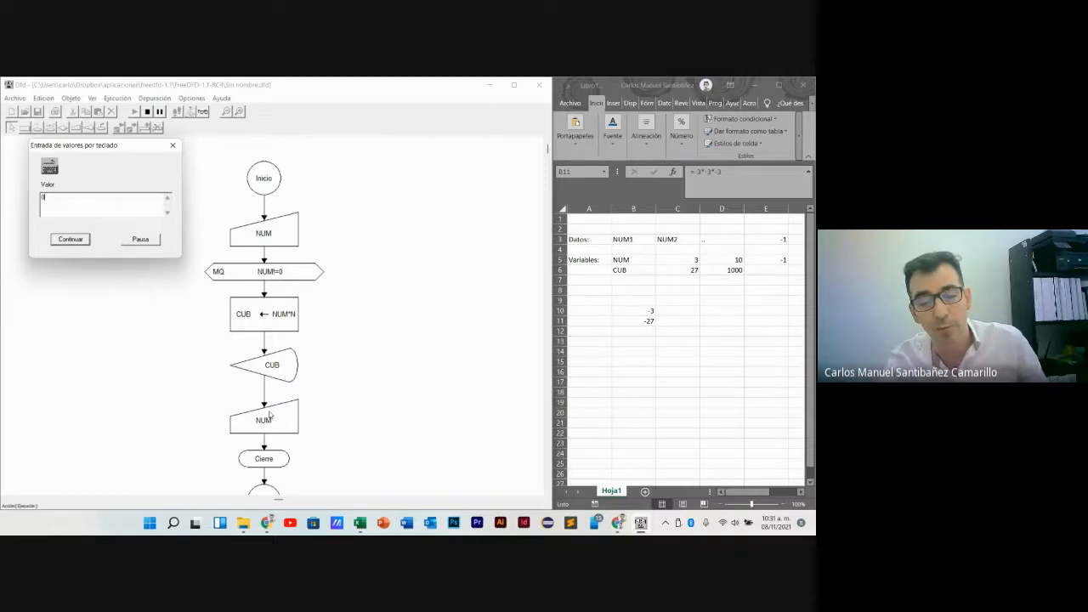
key("Return")
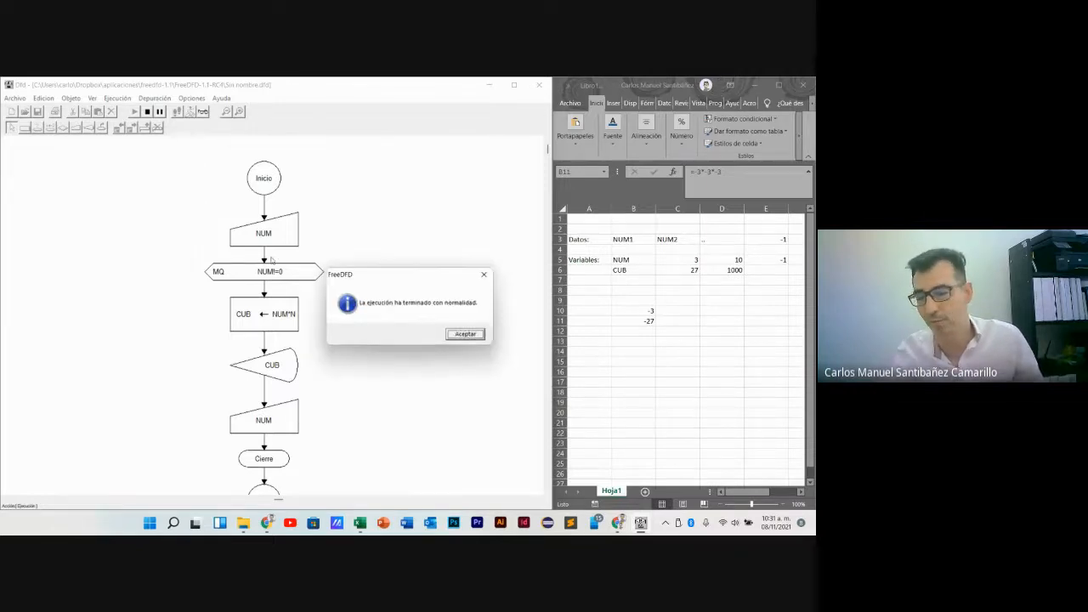
- Dismiss the finished-run message and review the NUM and CUB variables and the first CUB value in the Excel trace table
key("Return")
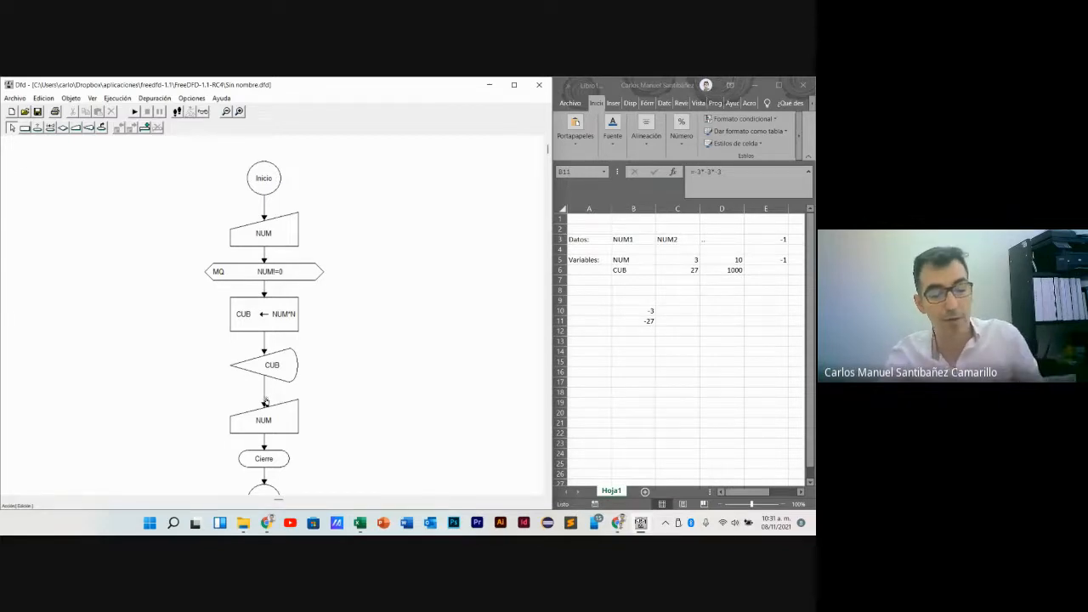
left_click(632, 257)
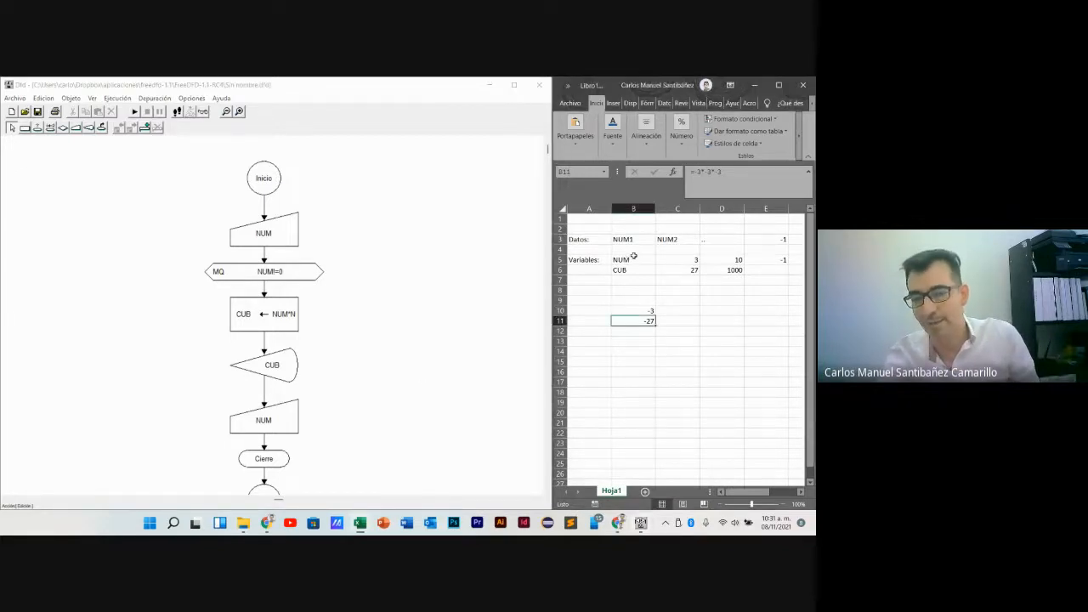
left_click(630, 262)
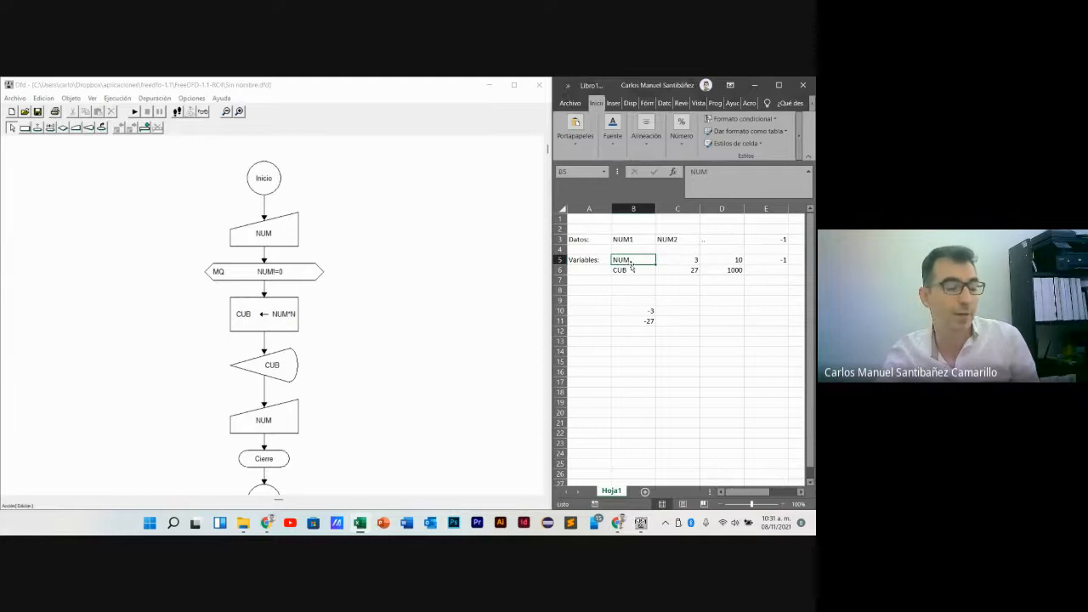
left_click(631, 270)
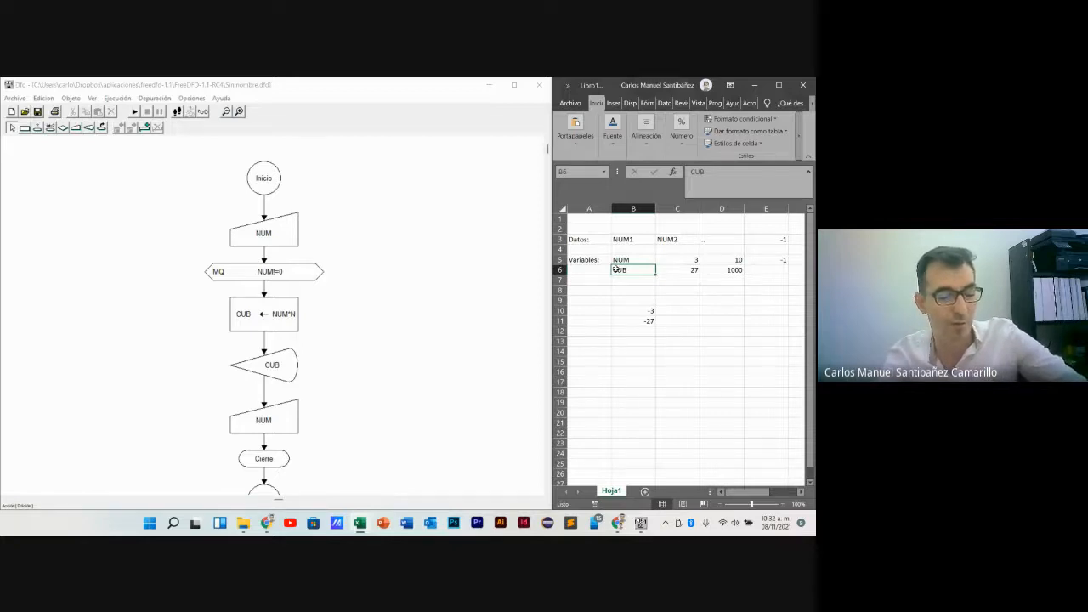
left_click(689, 271)
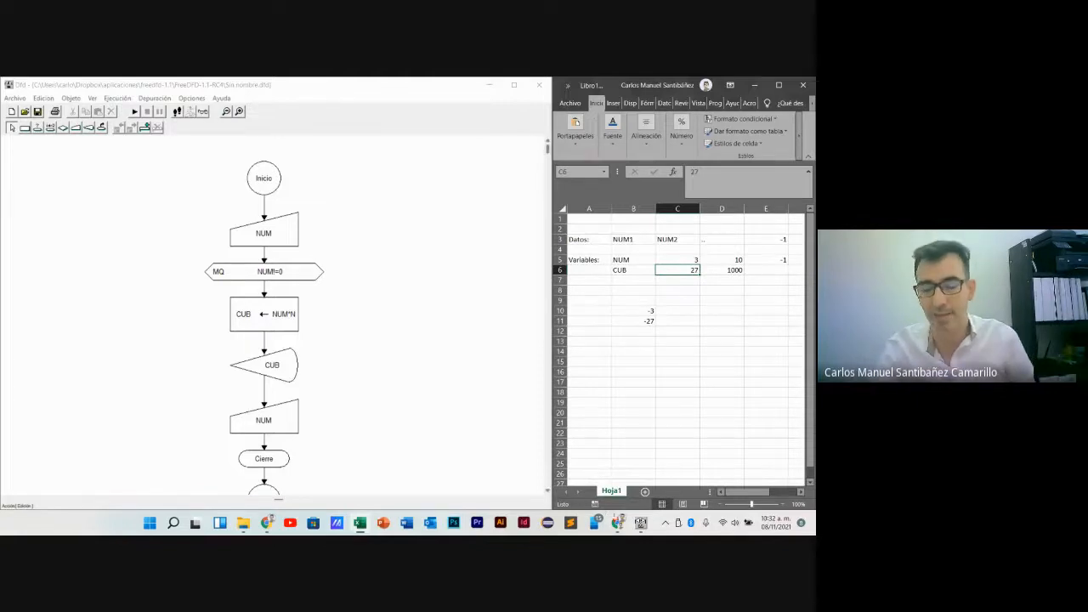
- Switch to the Google Meet call window in Chrome
mouse_move(617, 522)
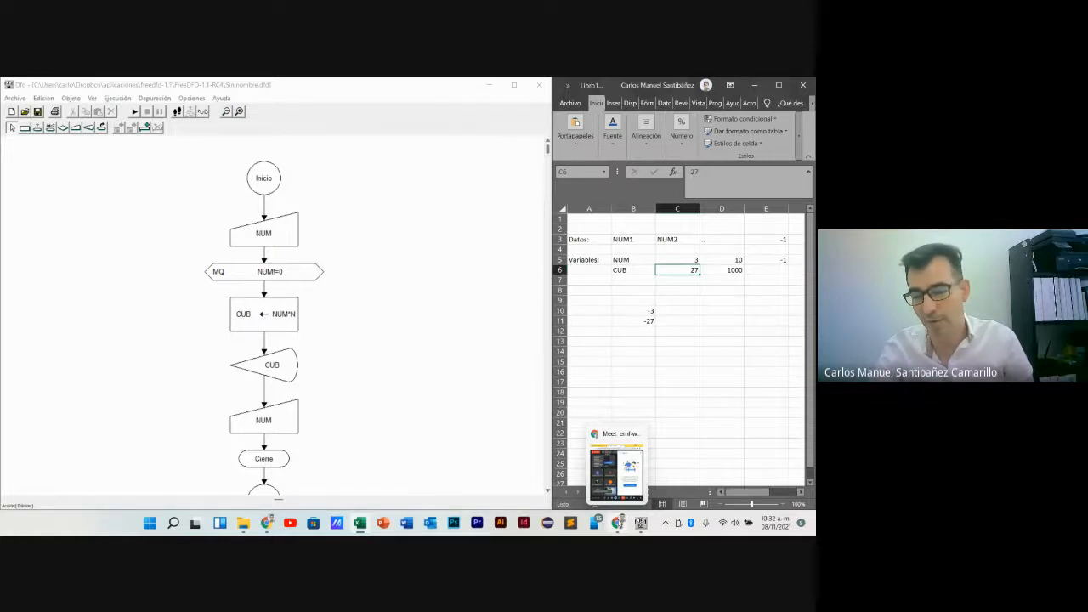
left_click(617, 472)
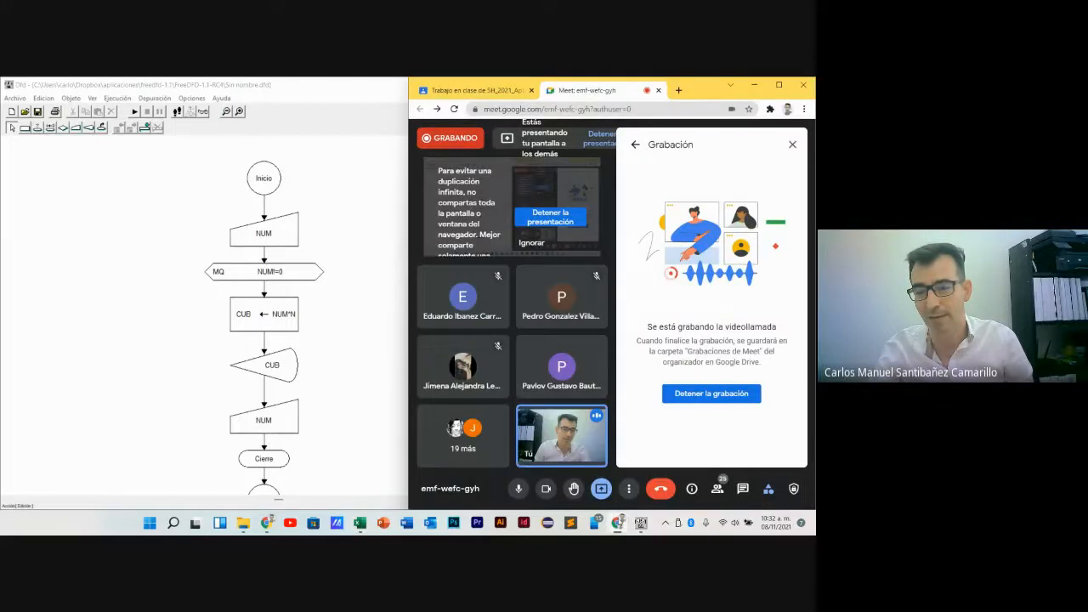